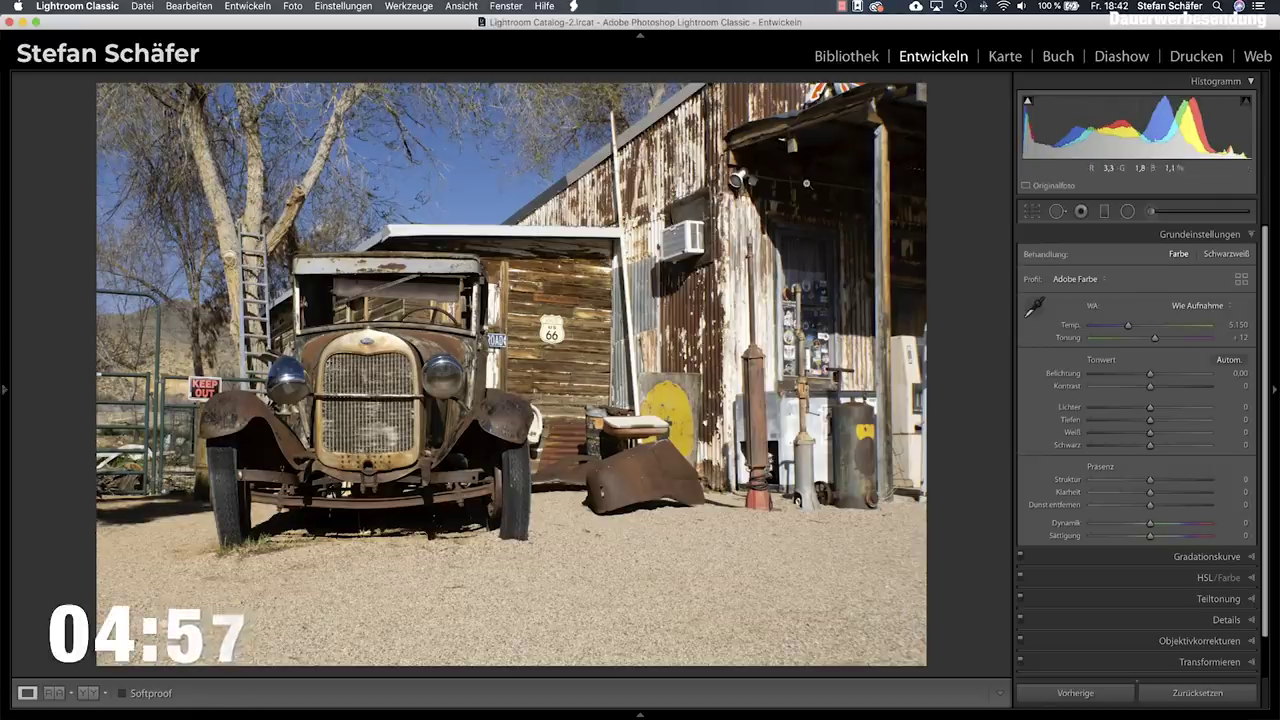
Set Basic contrast +40, highlights −50, whites −35, blacks +20, clarity −5, vibrance +10, saturation −40.
drag(1150, 386, 1175, 388)
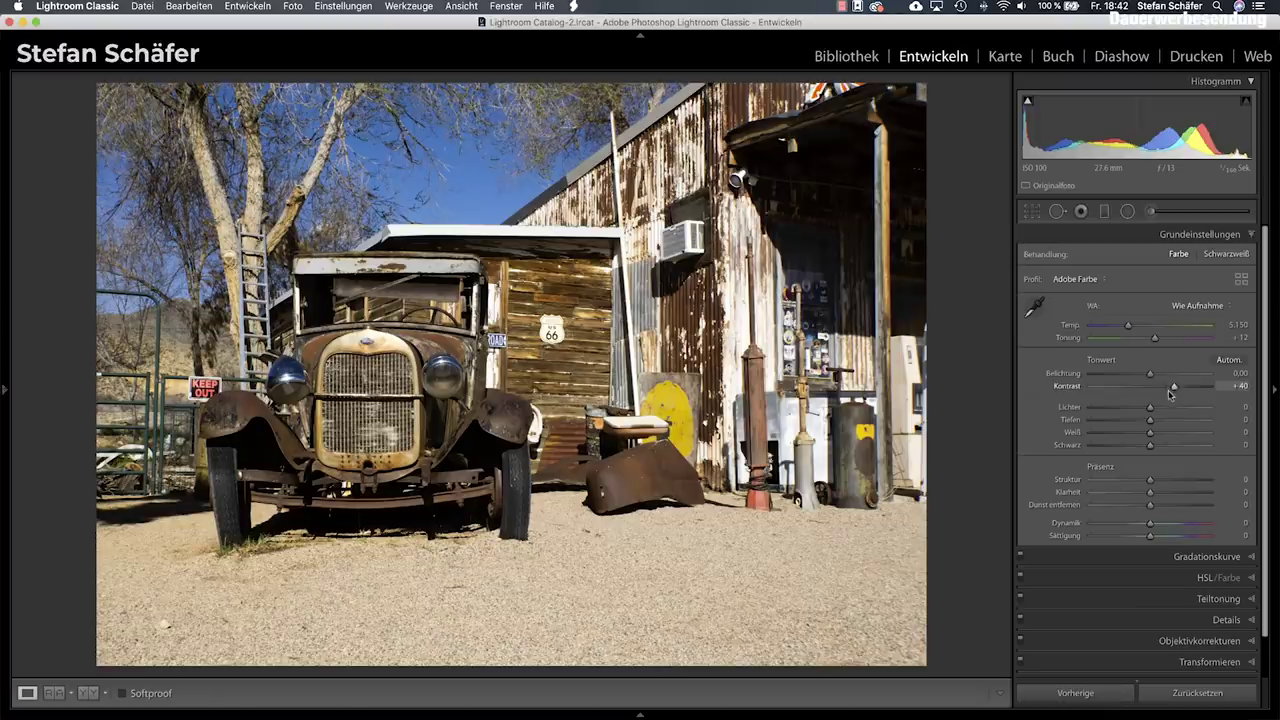
mouse_move(1150, 407)
mouse_down()
mouse_move(1120, 409)
mouse_move(1189, 422)
mouse_up()
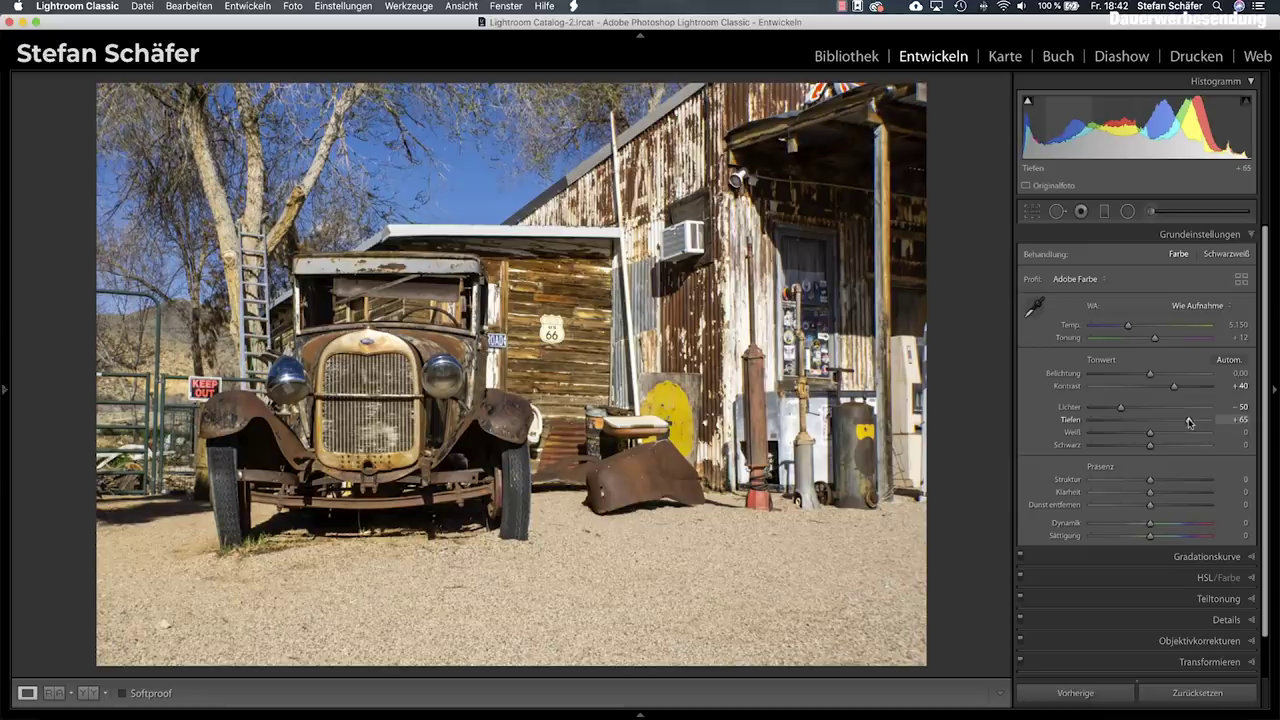
drag(1158, 432, 1128, 435)
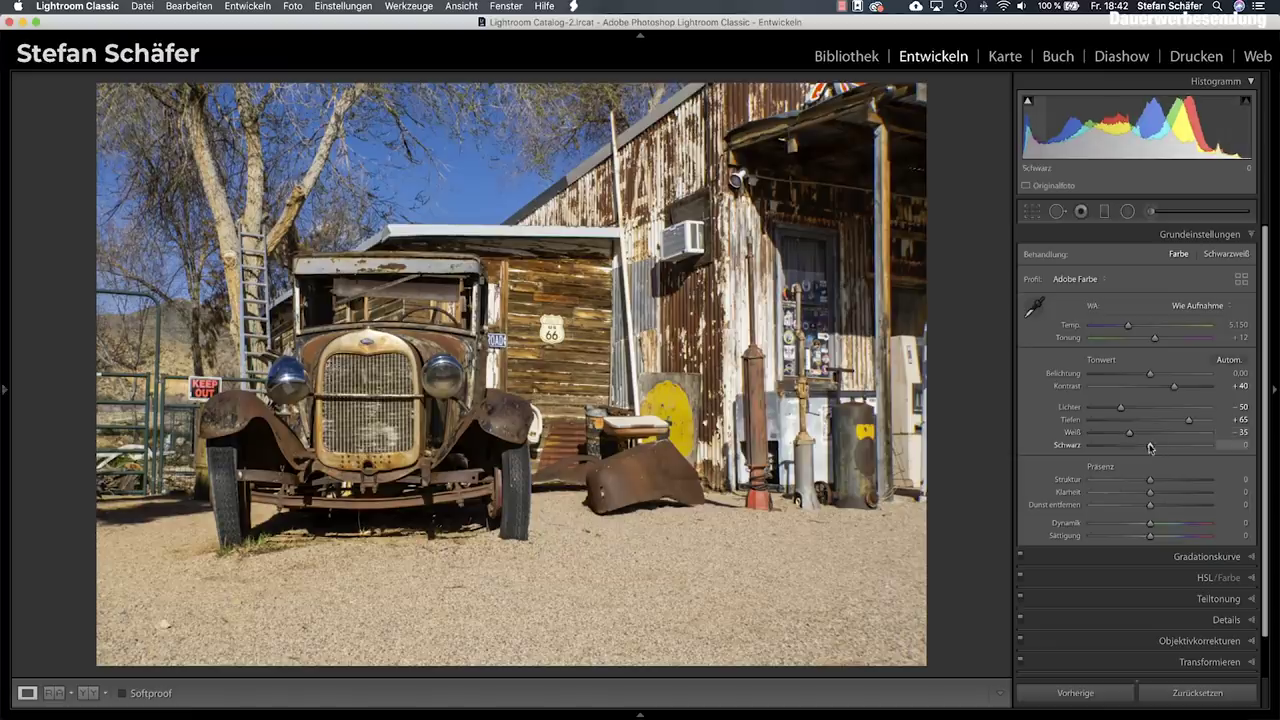
drag(1150, 447, 1162, 448)
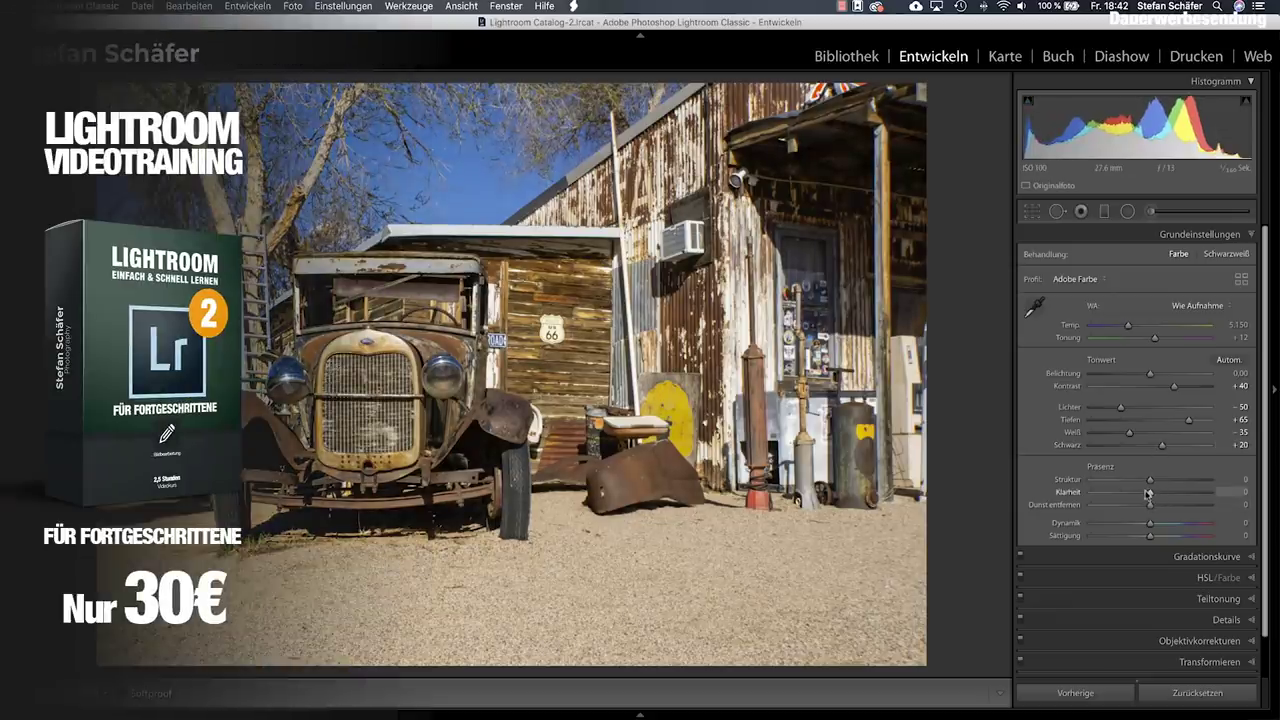
drag(1151, 492, 1145, 493)
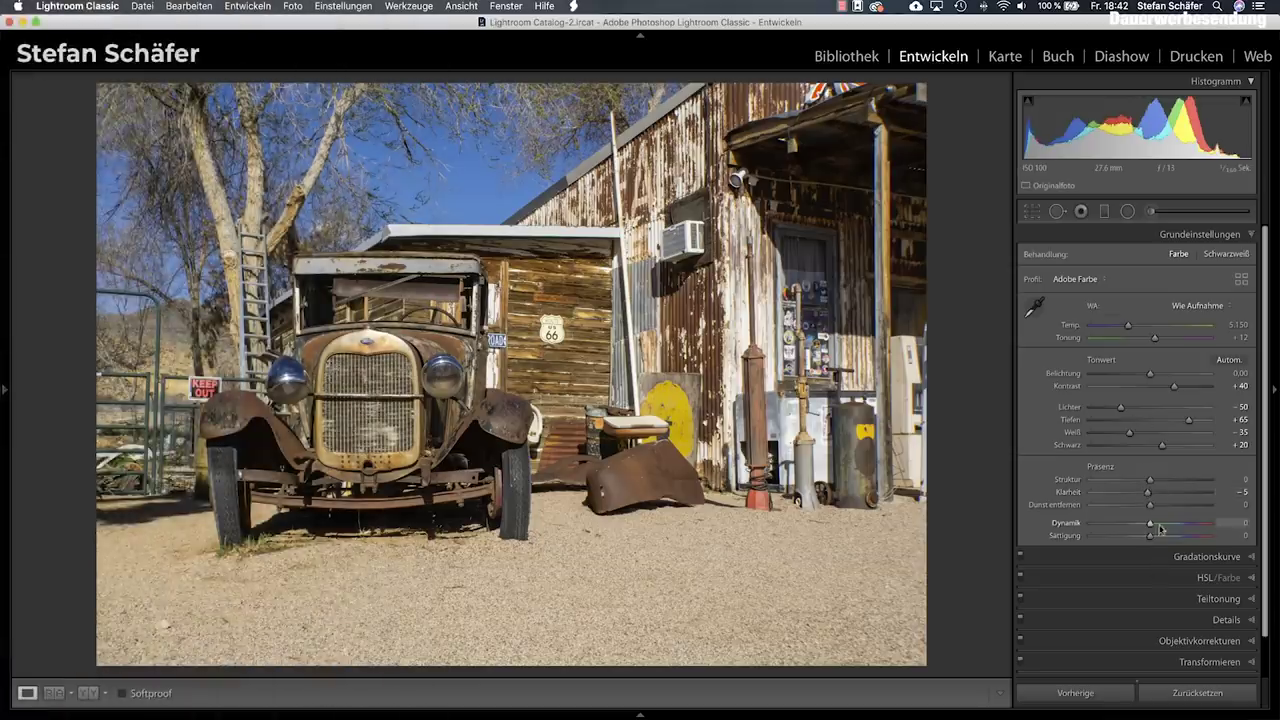
drag(1153, 524, 1160, 525)
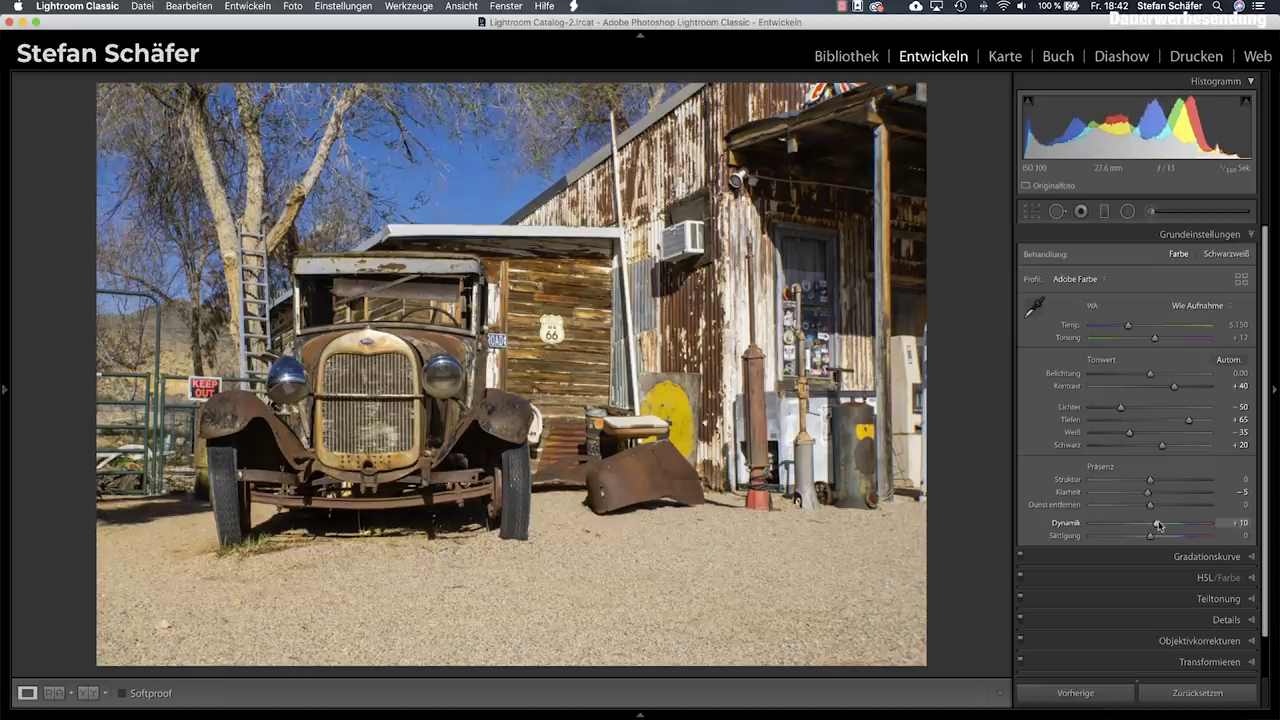
drag(1151, 537, 1127, 539)
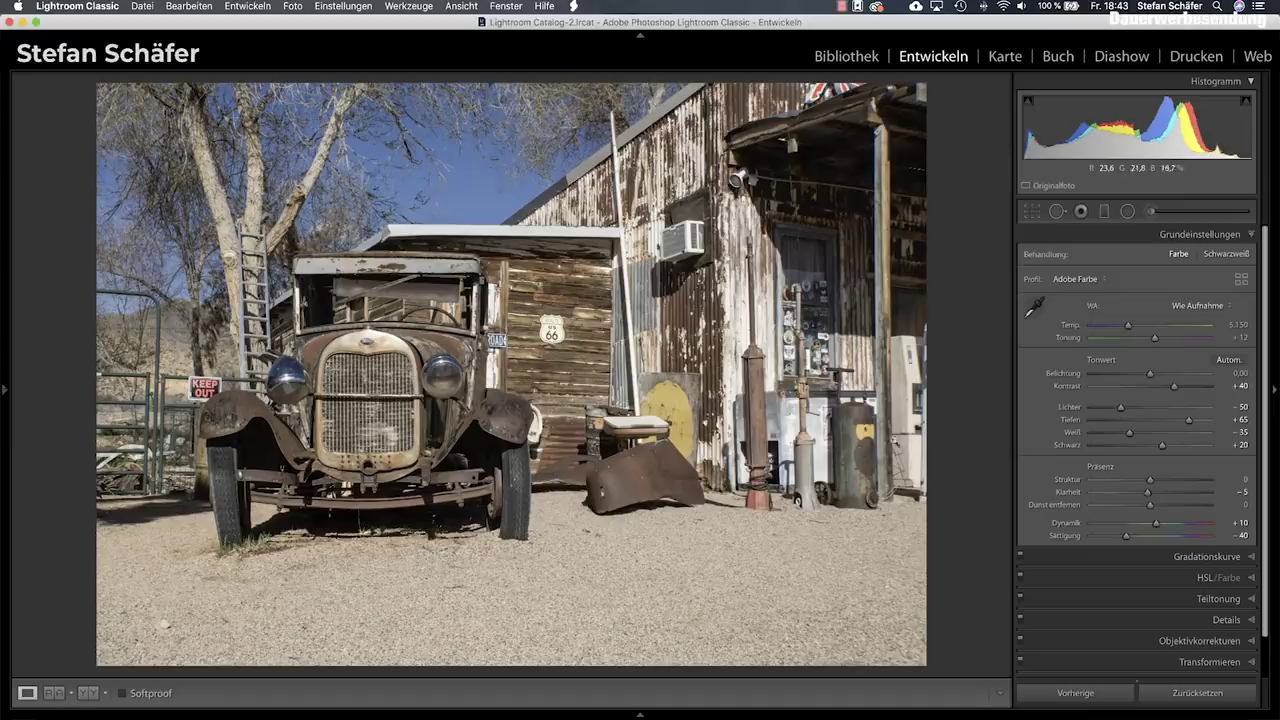
Shape a faded tone curve: black point raised to 10%, white point lowered, shadow and highlight points added.
click(1098, 556)
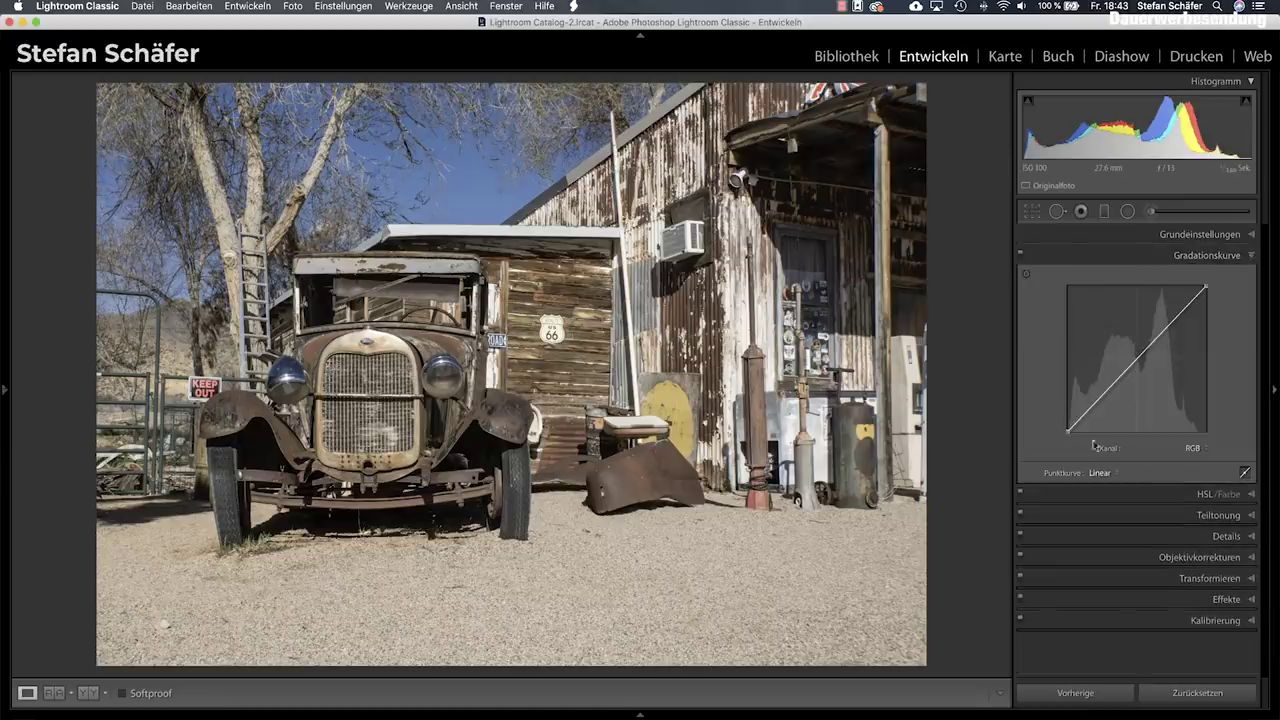
drag(1067, 432, 1067, 420)
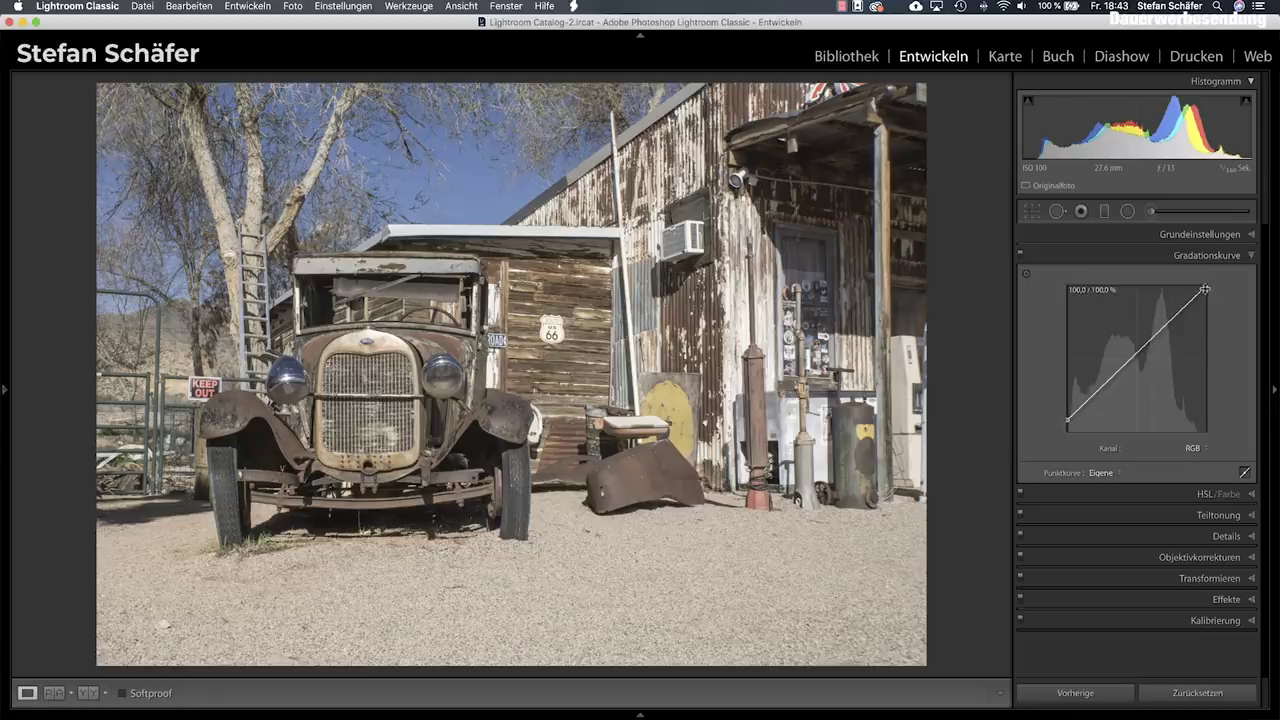
drag(1205, 288, 1218, 297)
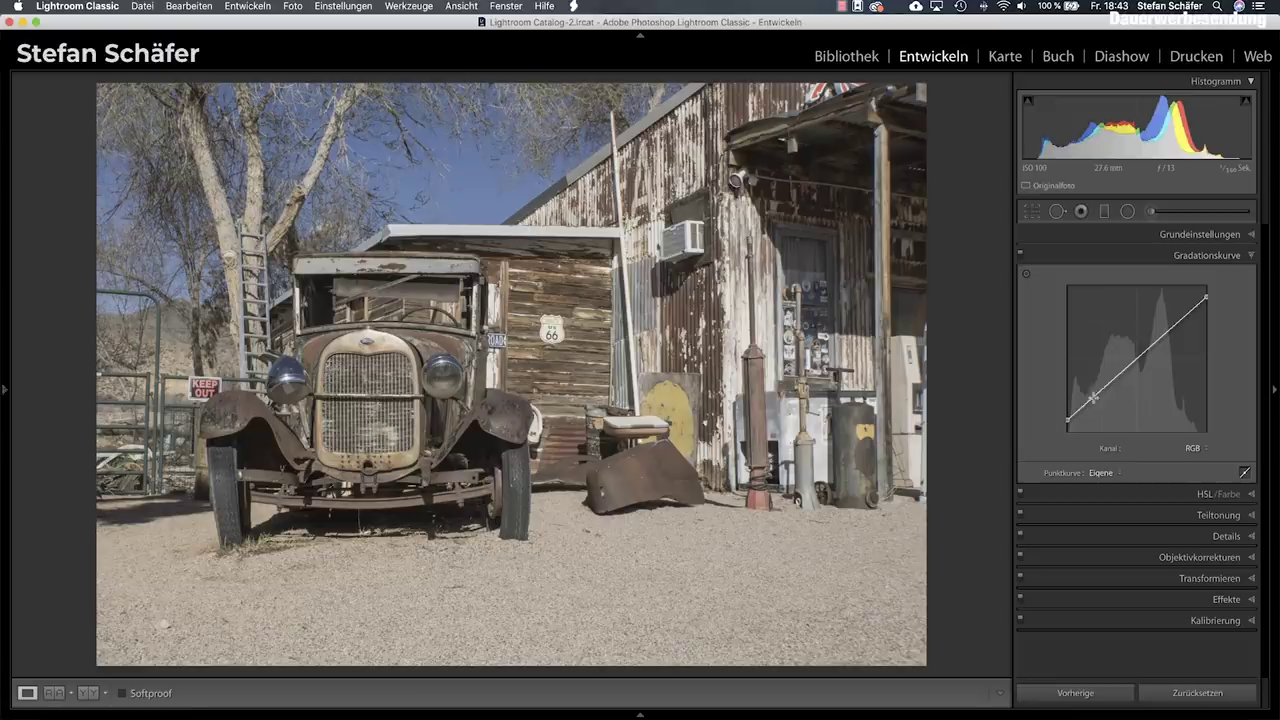
drag(1099, 396, 1097, 398)
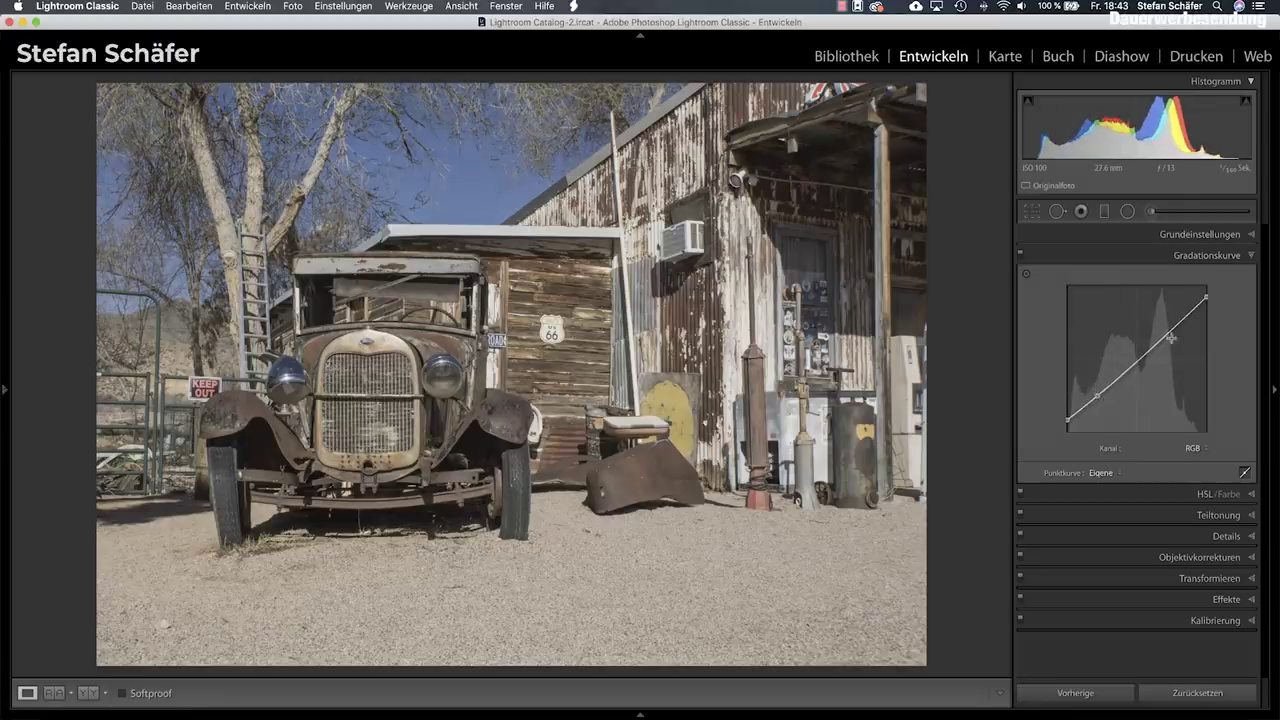
drag(1173, 330, 1173, 331)
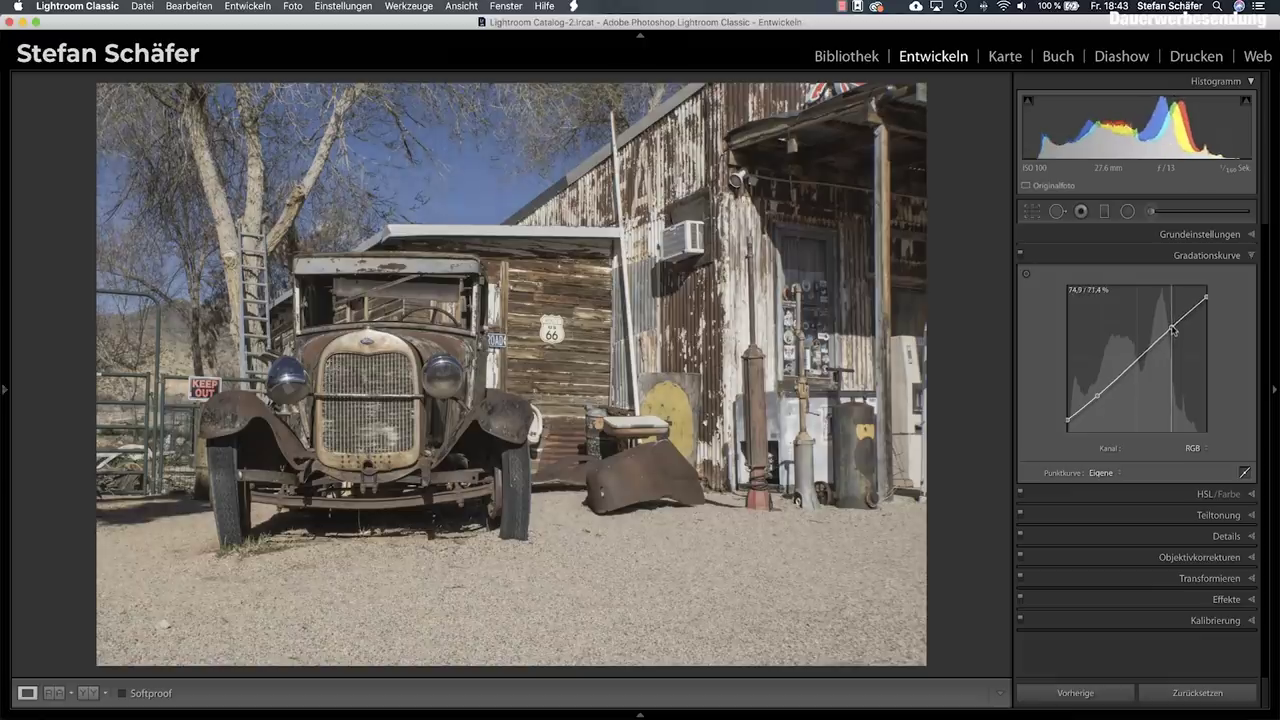
drag(1068, 419, 1096, 394)
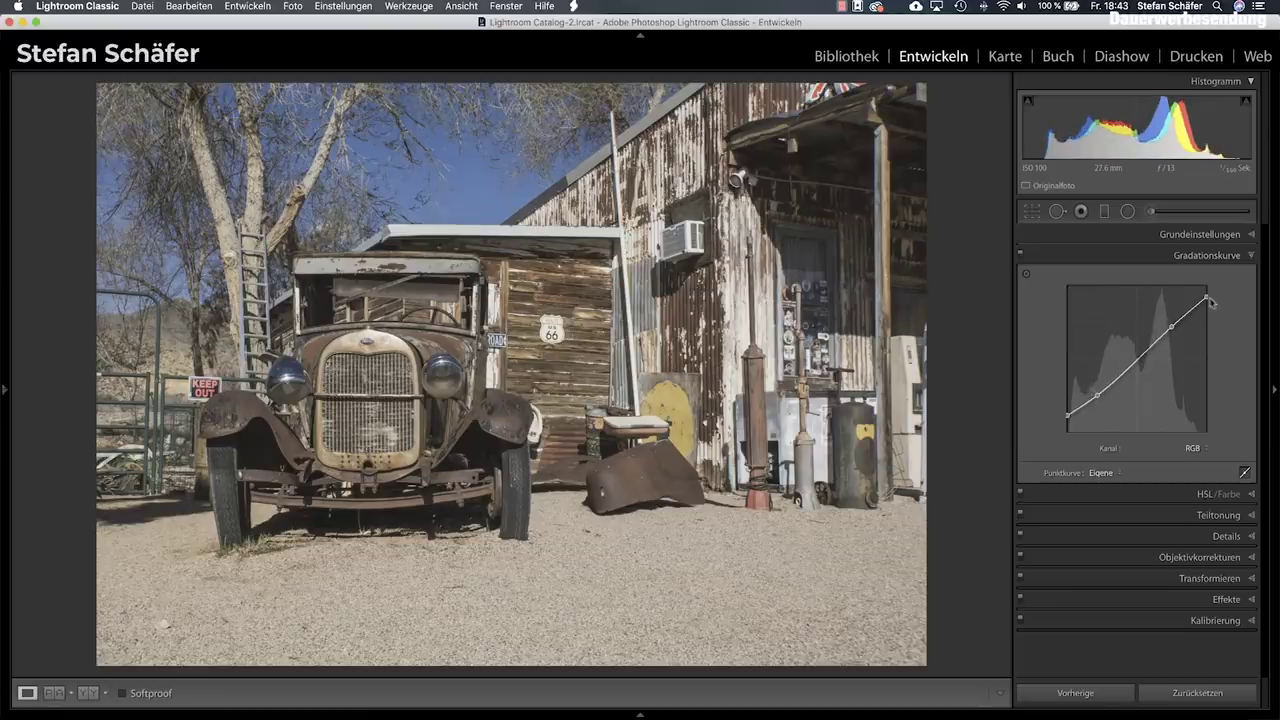
drag(1207, 298, 1174, 327)
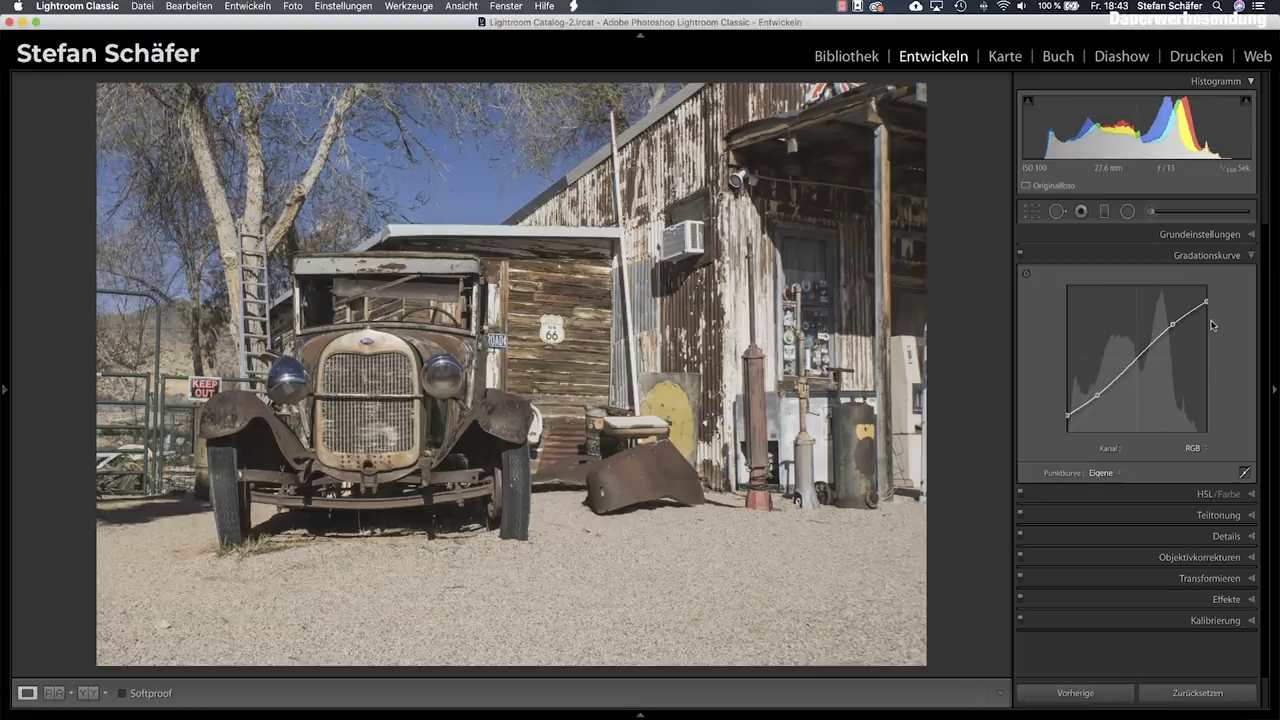
Set HSL hues to red +10, orange +5, aqua +10, blue −5, purple +50, magenta +20.
click(1186, 493)
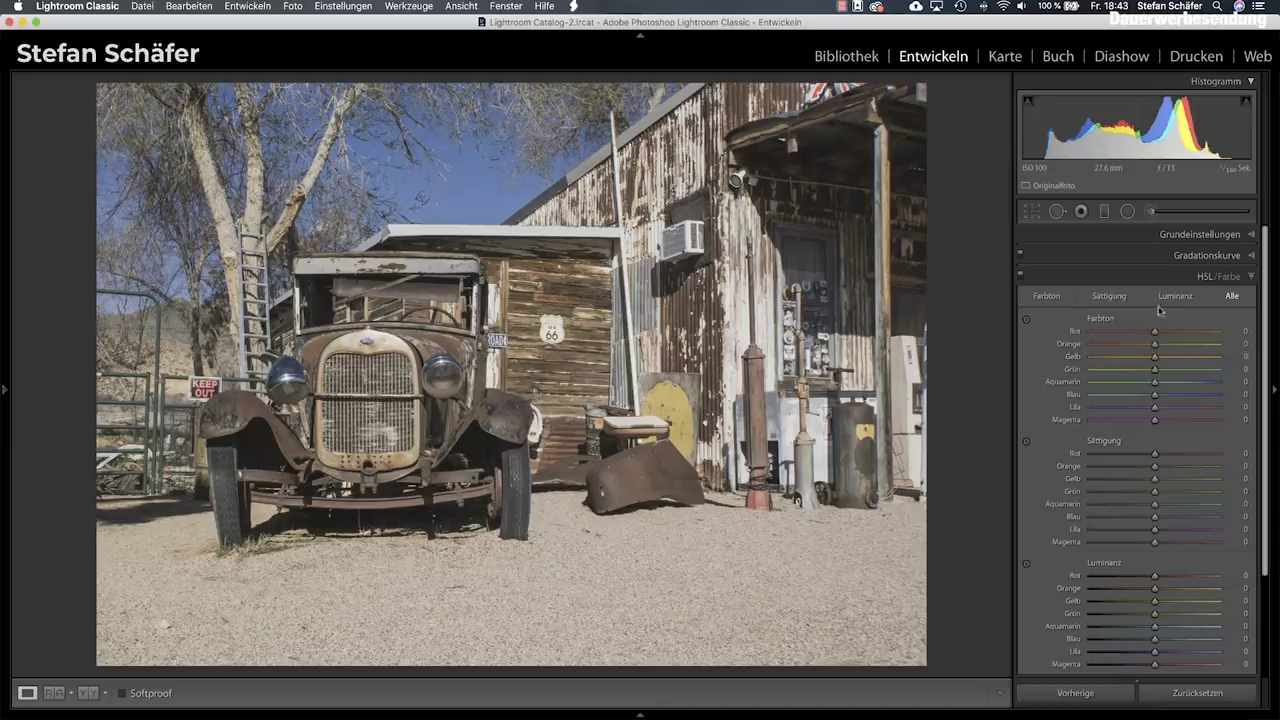
drag(1155, 331, 1158, 332)
drag(1157, 347, 1159, 347)
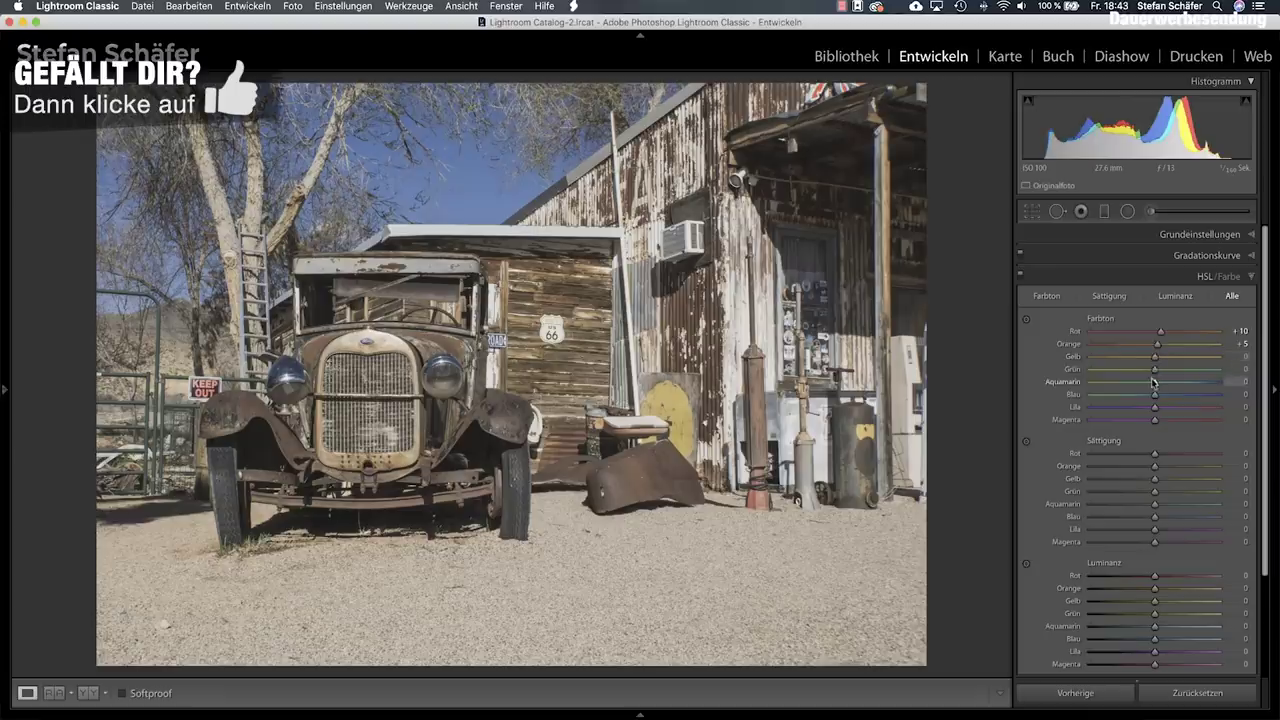
drag(1155, 385, 1158, 386)
drag(1158, 386, 1161, 386)
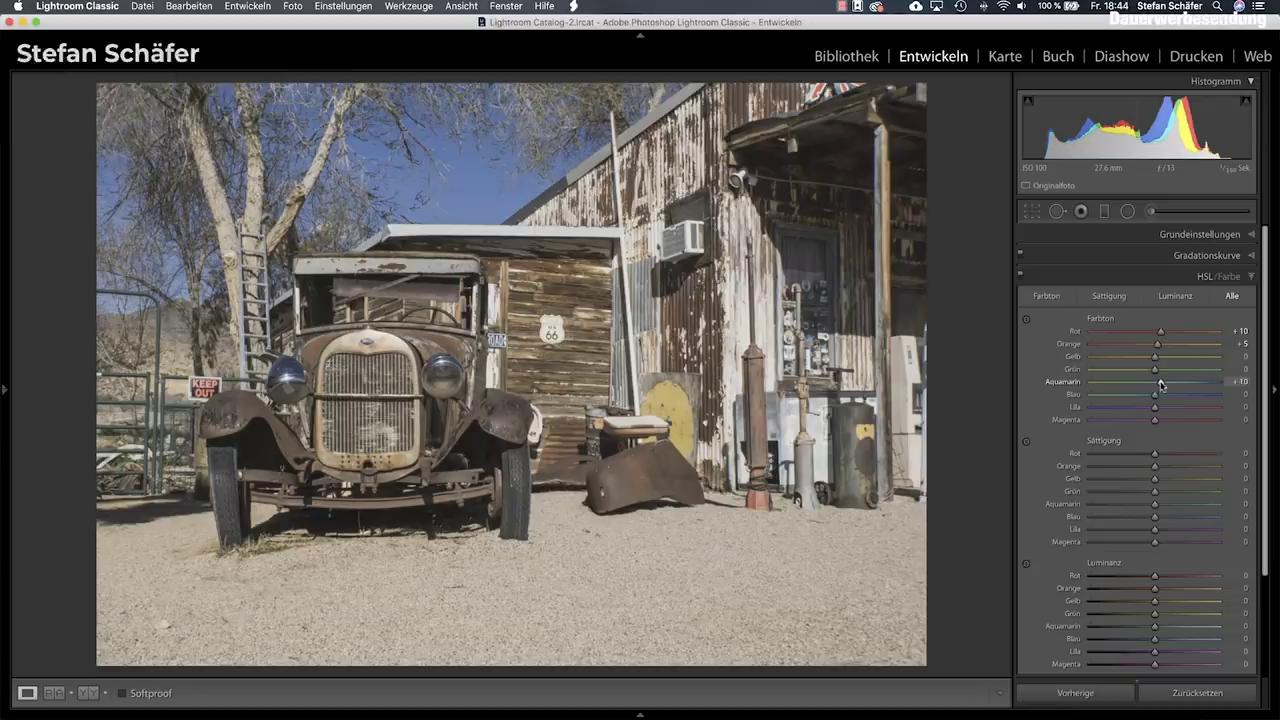
drag(1154, 396, 1151, 396)
drag(1155, 409, 1188, 409)
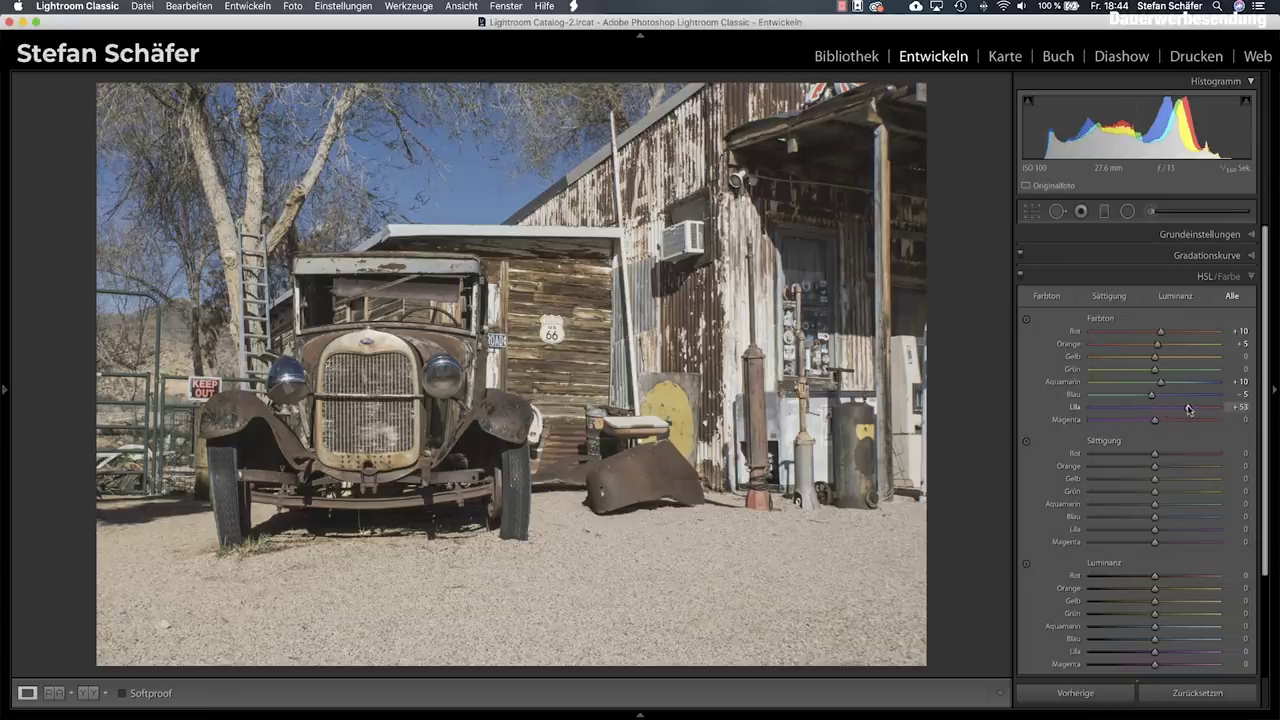
drag(1189, 409, 1186, 409)
drag(1155, 420, 1166, 420)
Lower HSL saturation: red −15, yellow −25, green −55, blue −45, plus purples and magentas.
drag(1156, 455, 1143, 456)
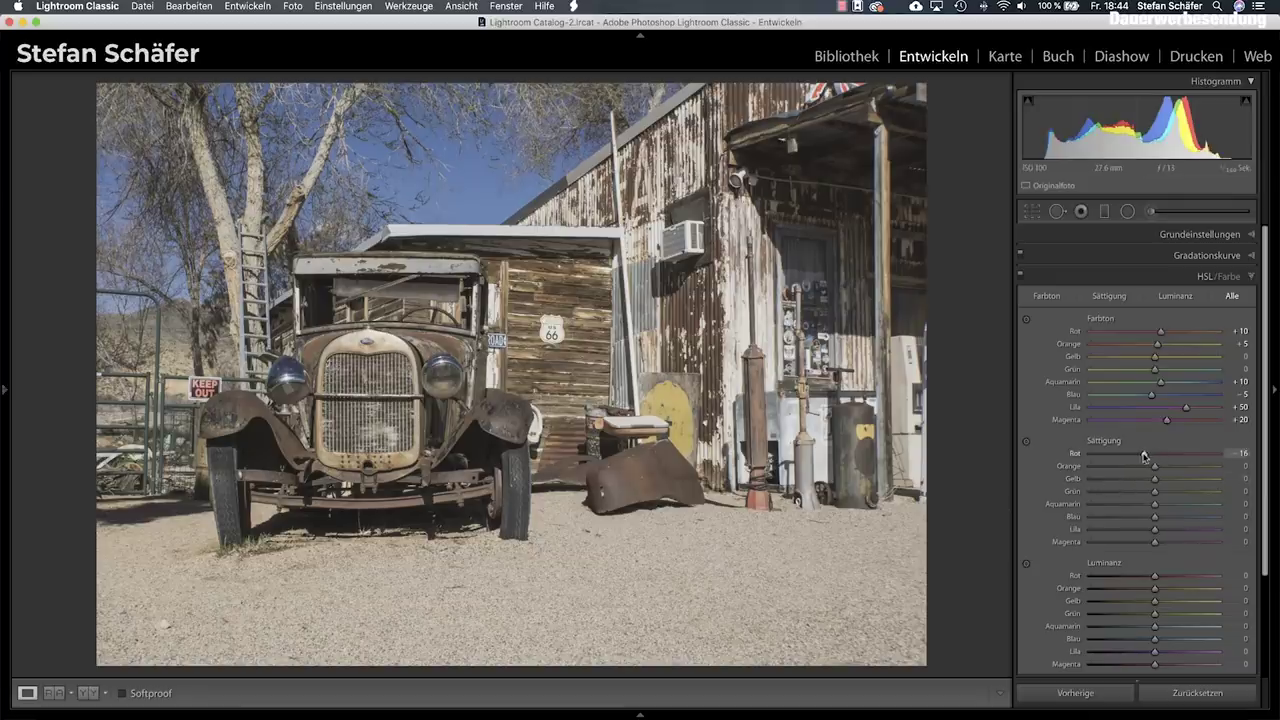
drag(1155, 466, 1157, 470)
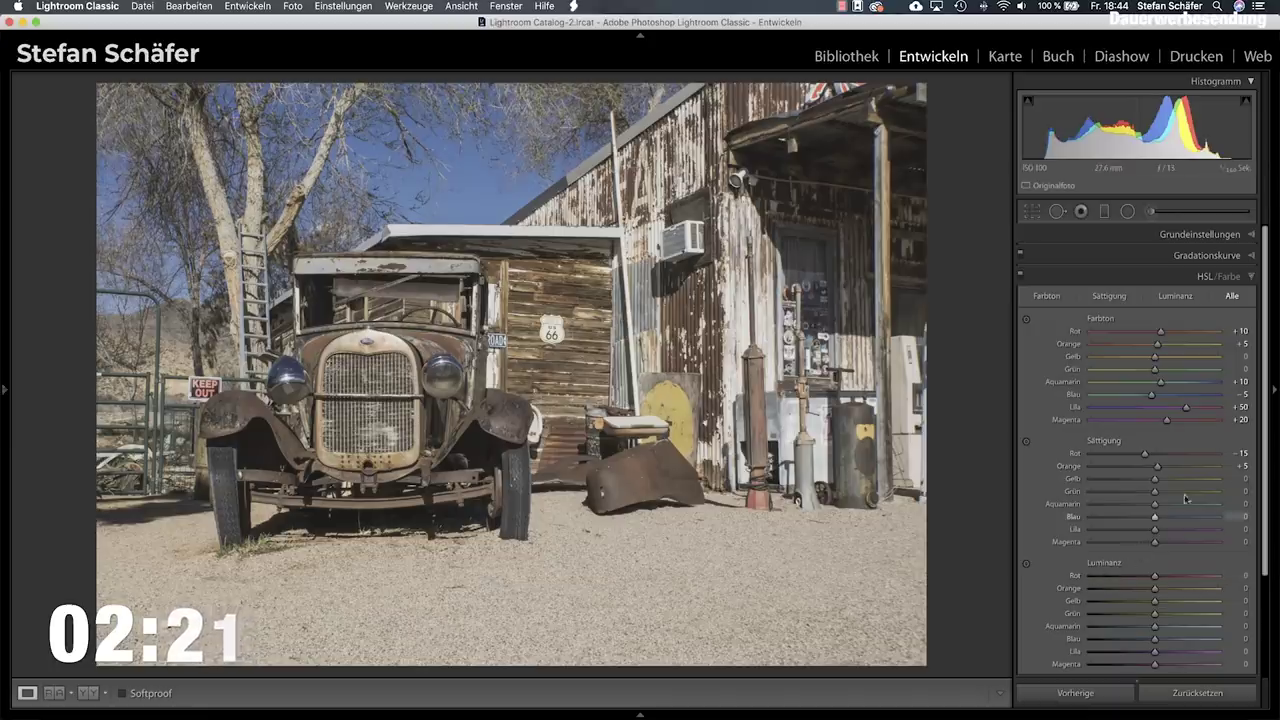
drag(1155, 479, 1138, 481)
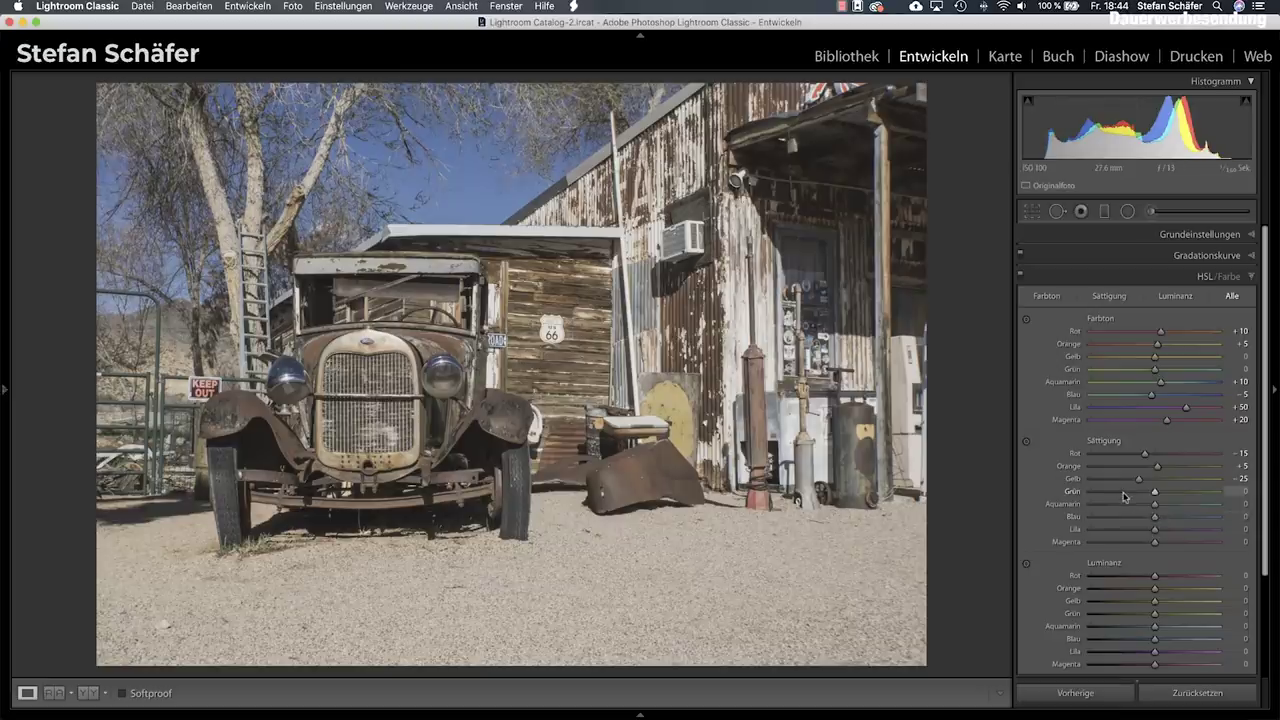
drag(1155, 493, 1121, 493)
drag(1155, 518, 1125, 518)
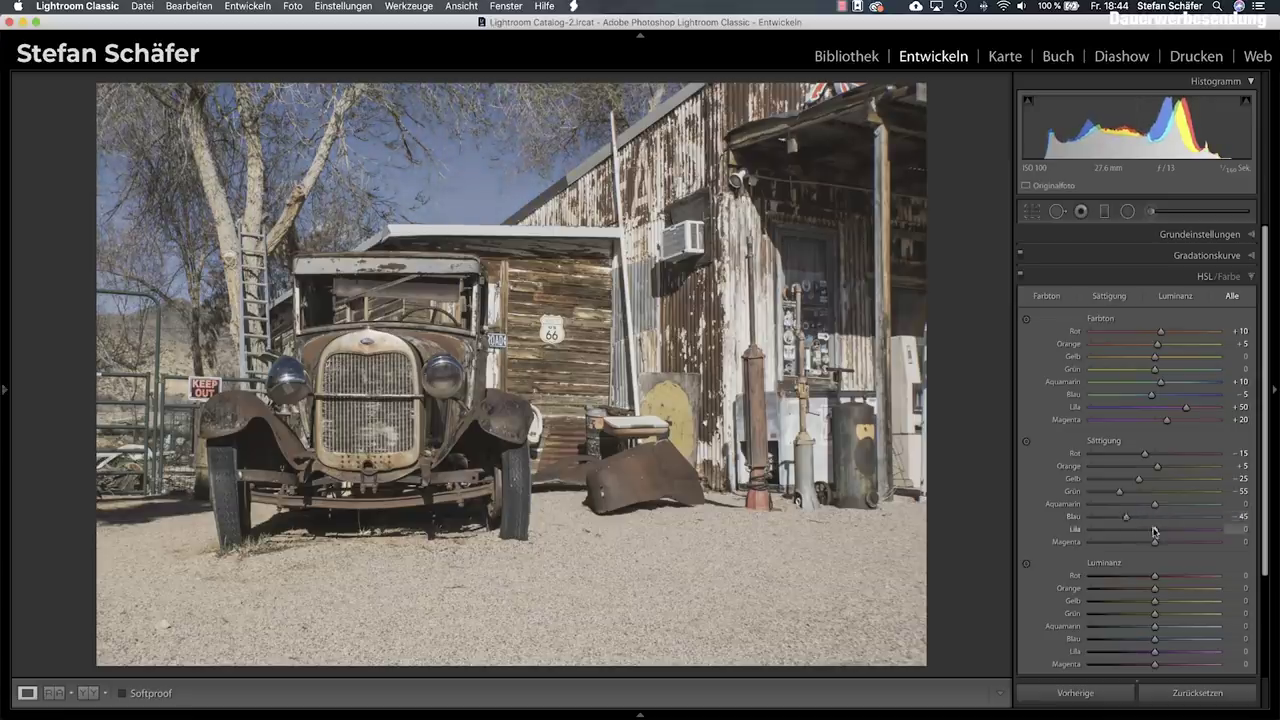
drag(1155, 531, 1134, 531)
drag(1133, 541, 1134, 545)
Set HSL luminance to orange +6, blue −40 and aqua −11.
drag(1155, 589, 1159, 591)
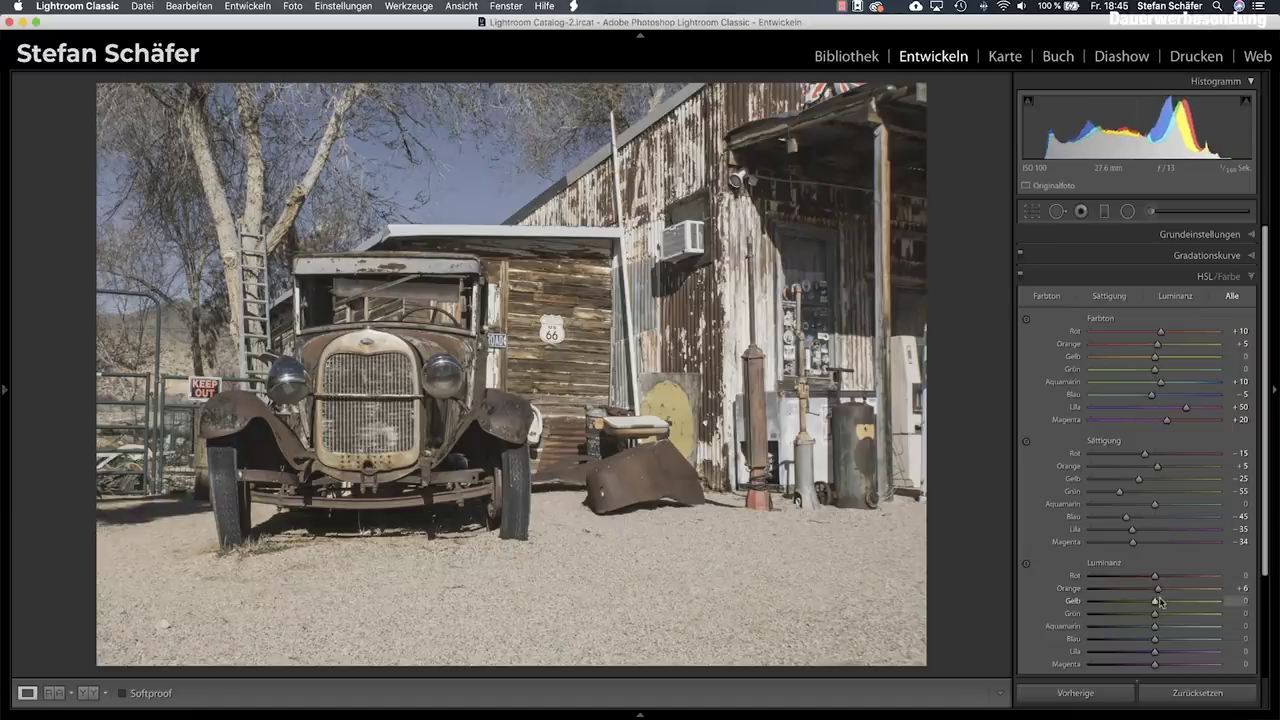
drag(1155, 640, 1129, 645)
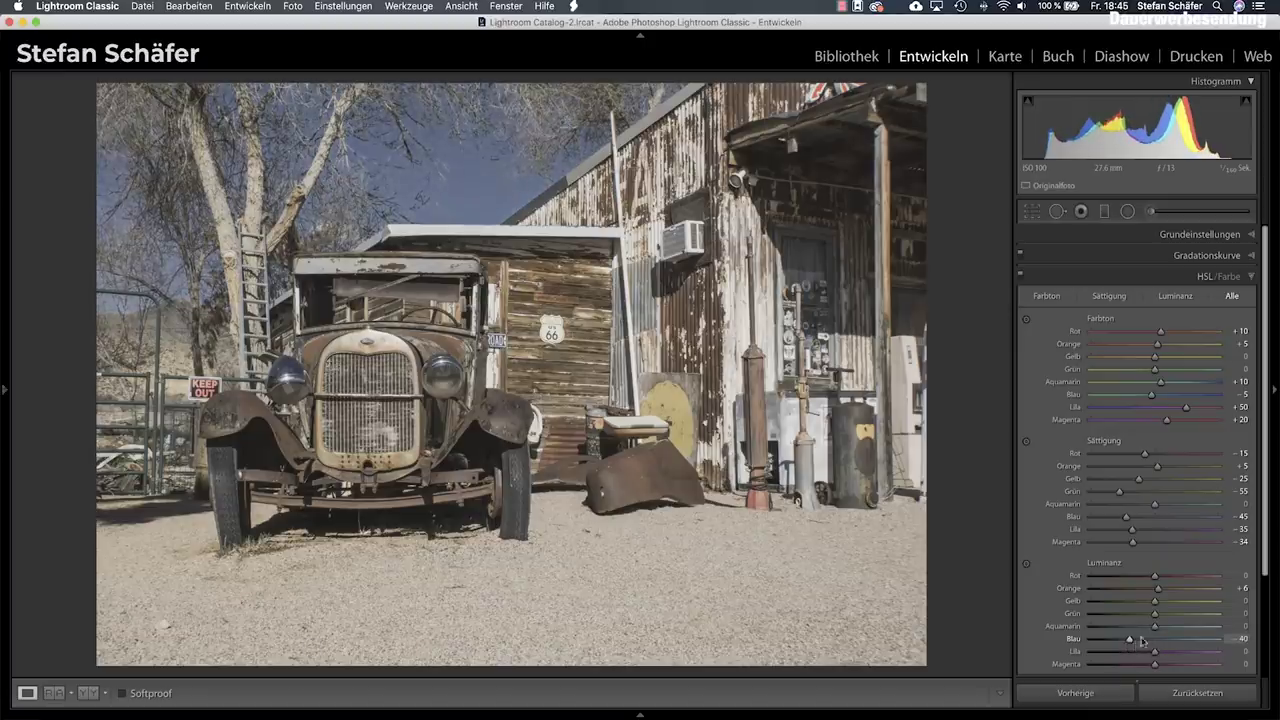
drag(1155, 626, 1146, 630)
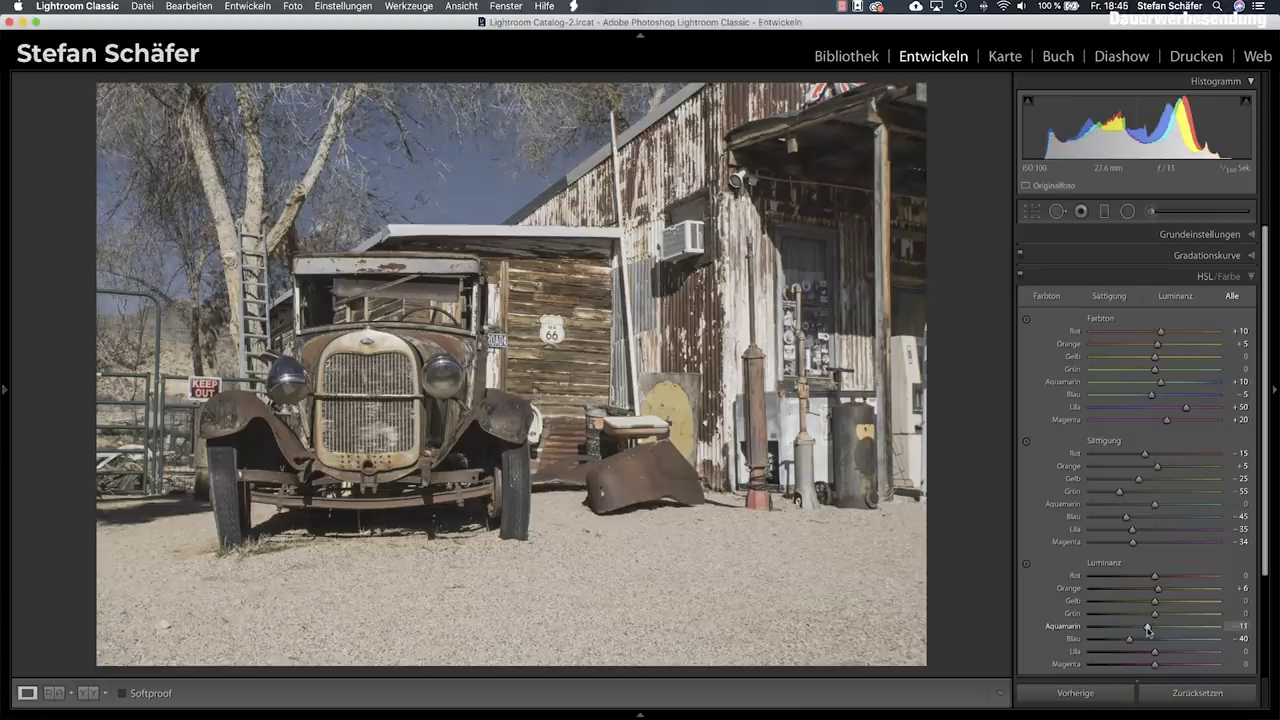
scroll(1166, 573, down, 5)
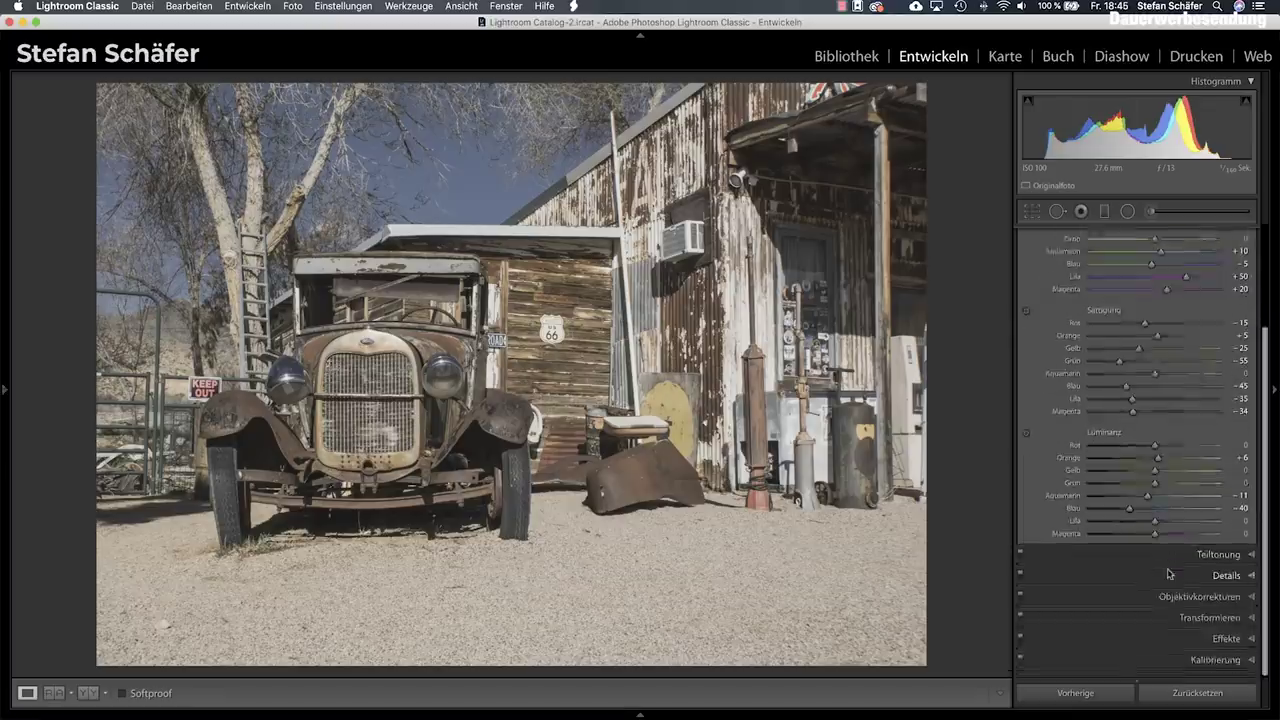
In Calibration set shadows tint +10, red primary saturation +50, green hue +45, blue hue −10.
click(1214, 661)
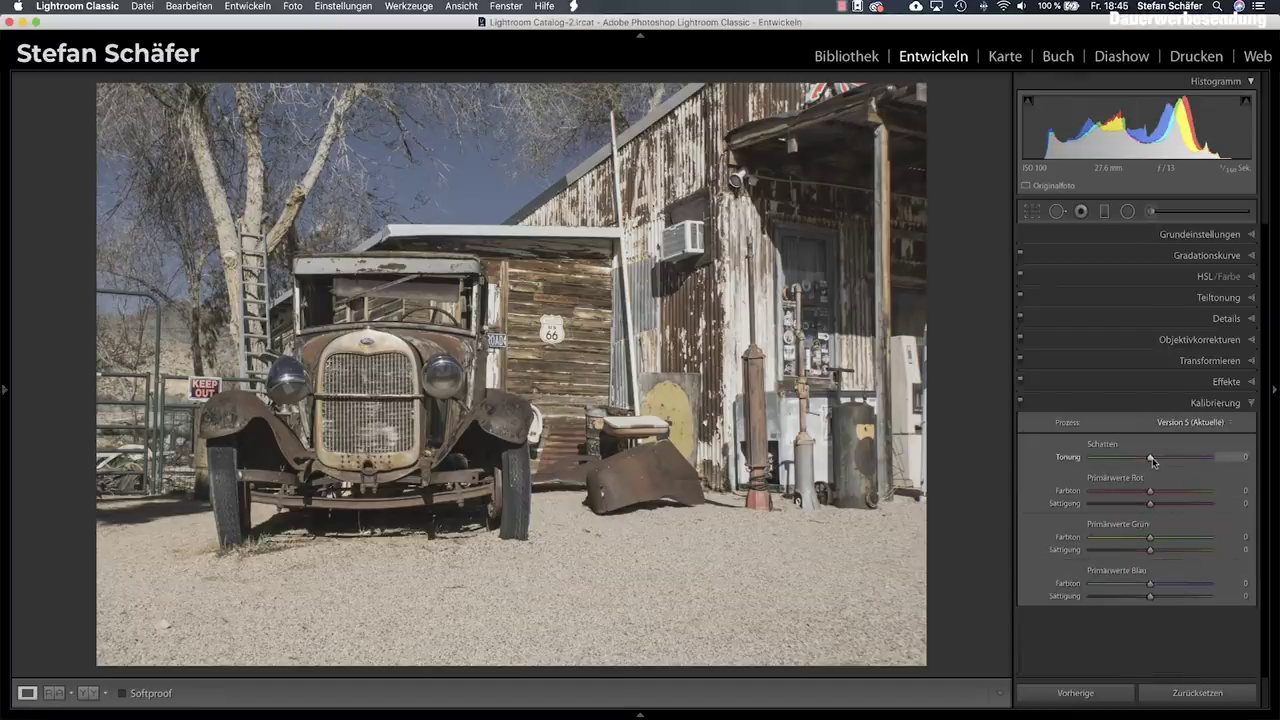
drag(1152, 460, 1159, 462)
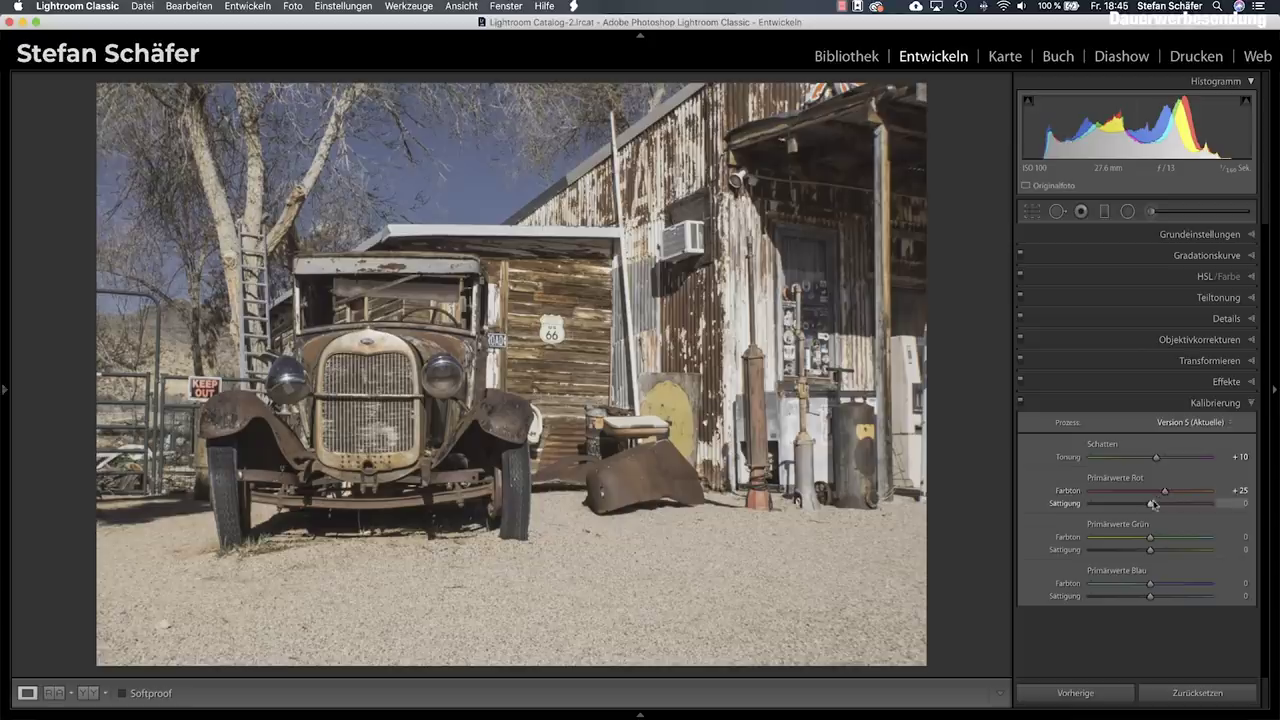
drag(1150, 505, 1180, 506)
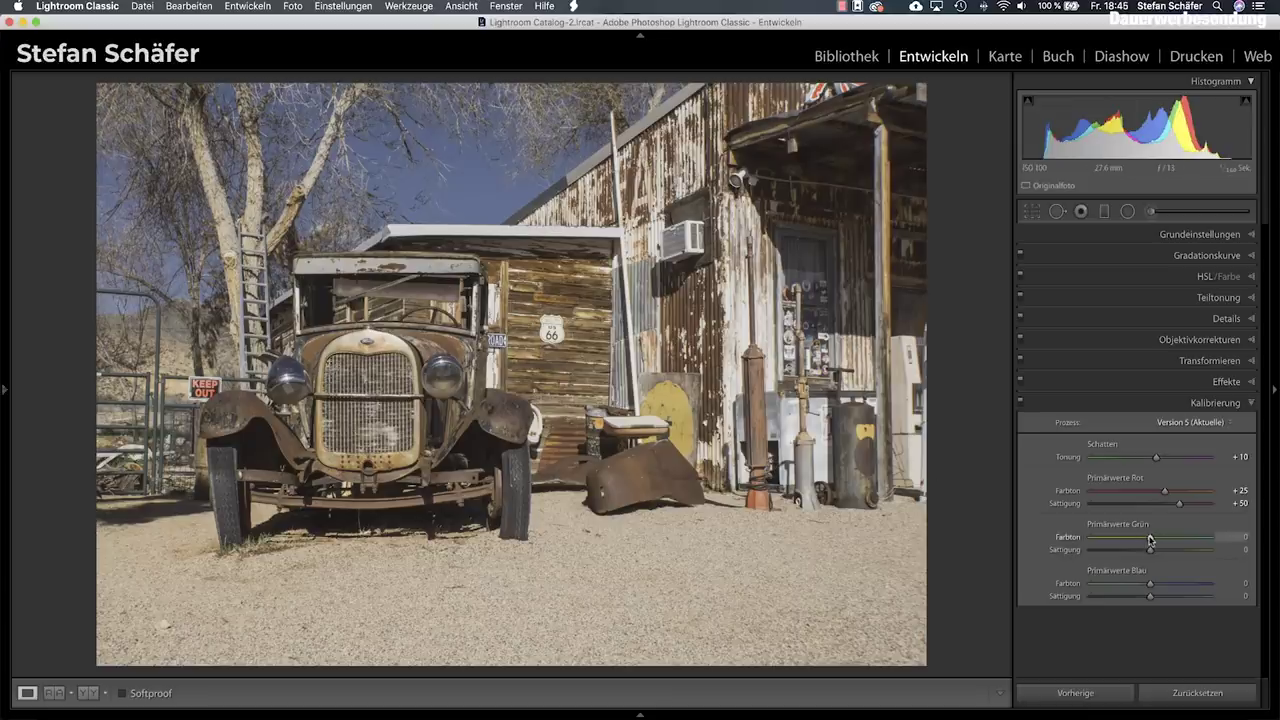
drag(1150, 540, 1175, 540)
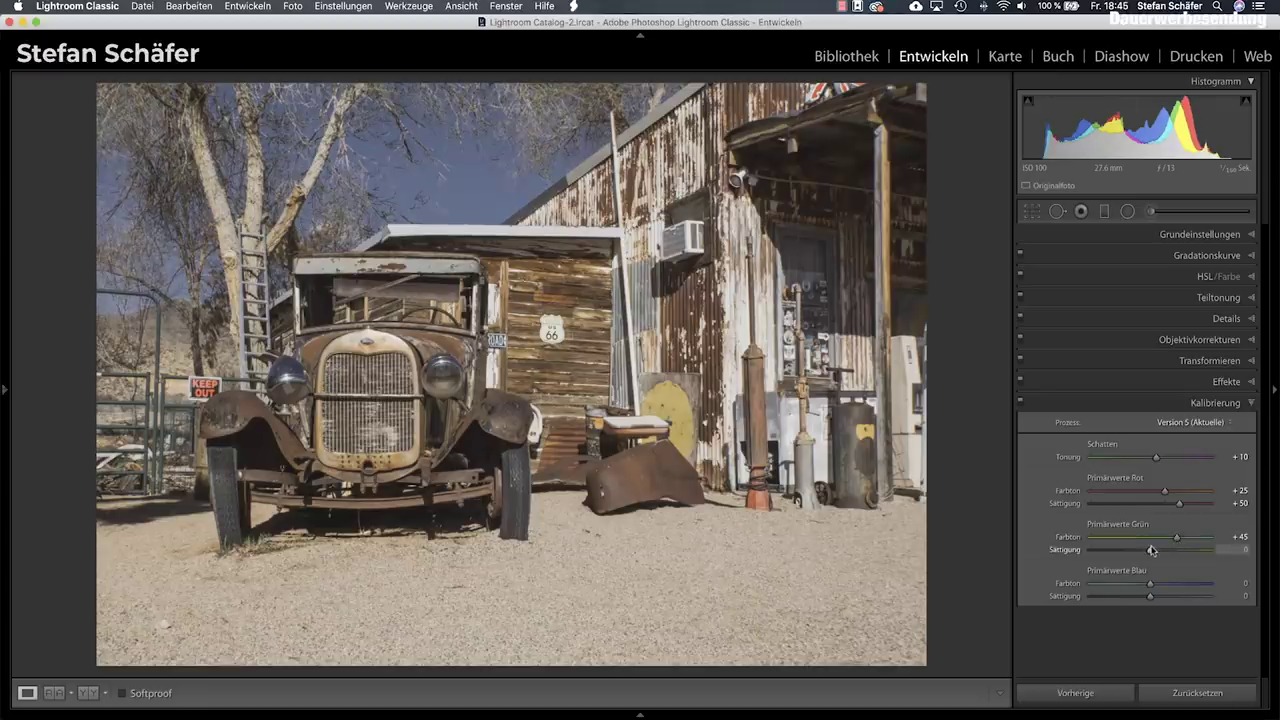
drag(1150, 584, 1143, 589)
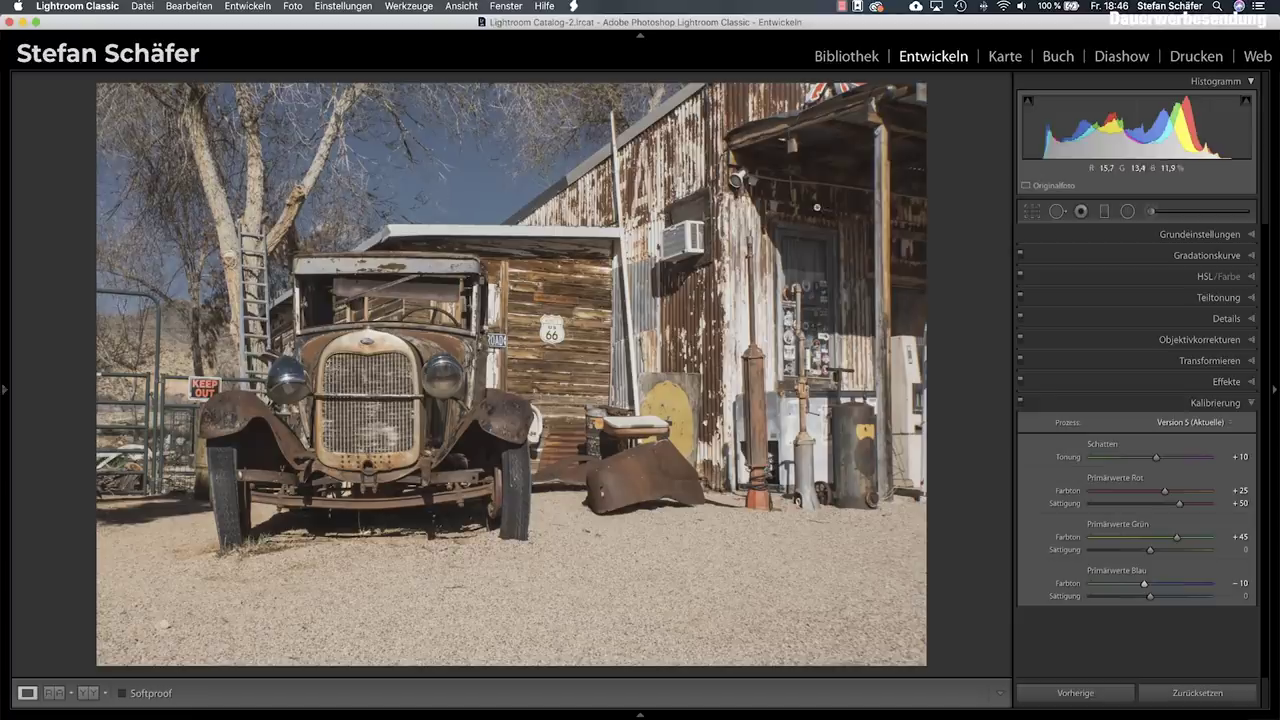
Paint an exposure 0.21 brush with added structure, clarity and contrast over the truck's grille and headlights.
click(1151, 211)
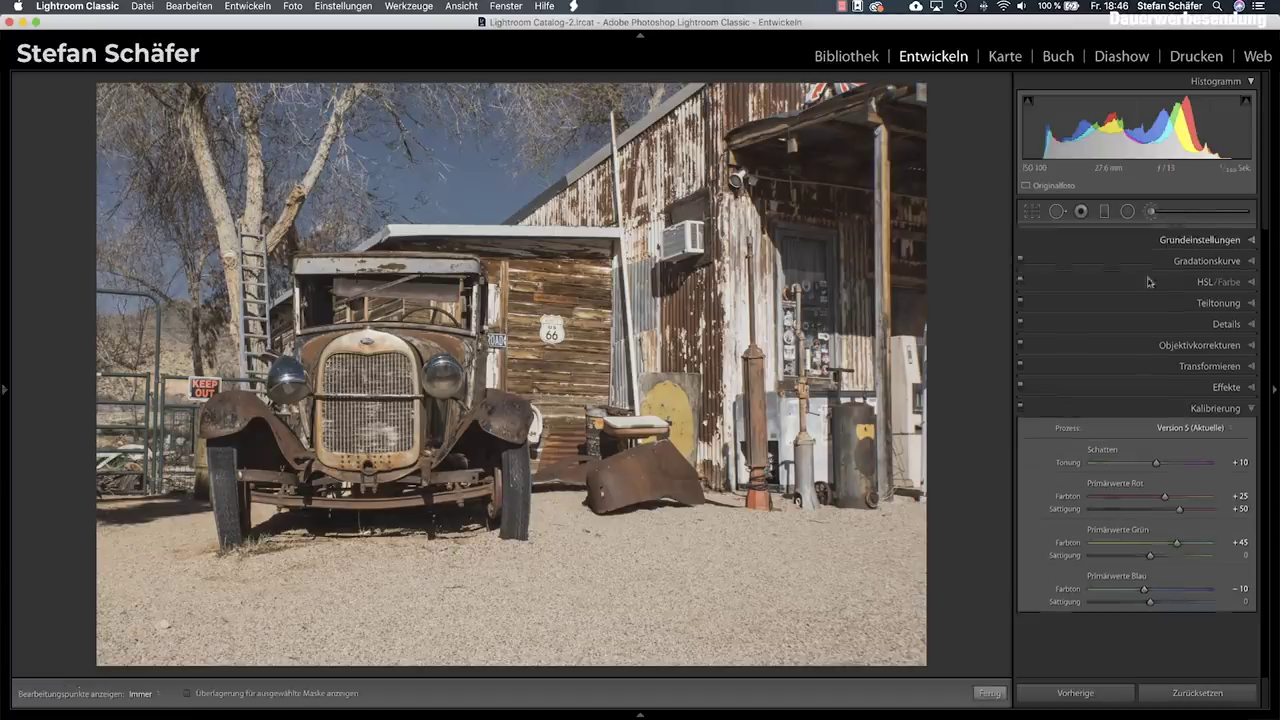
drag(1139, 304, 1159, 306)
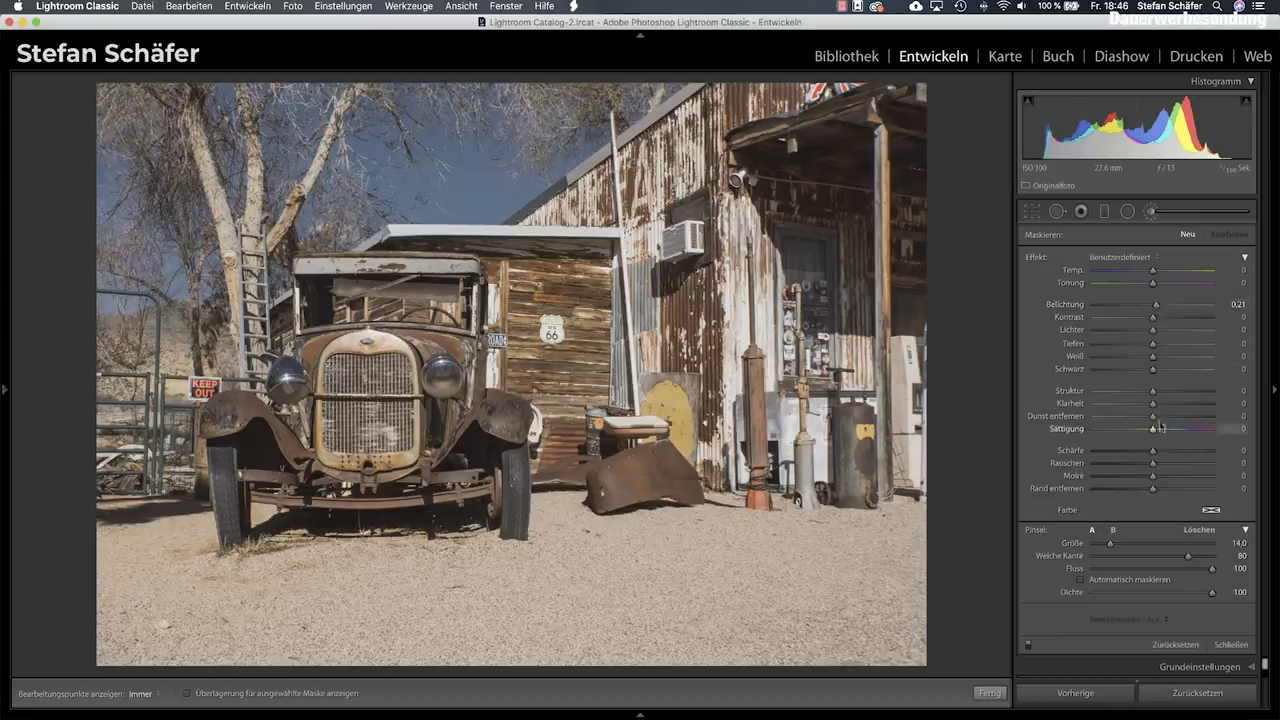
mouse_move(1167, 395)
mouse_down()
mouse_move(1183, 396)
mouse_move(1162, 407)
mouse_up()
drag(1153, 317, 1163, 318)
key(h)
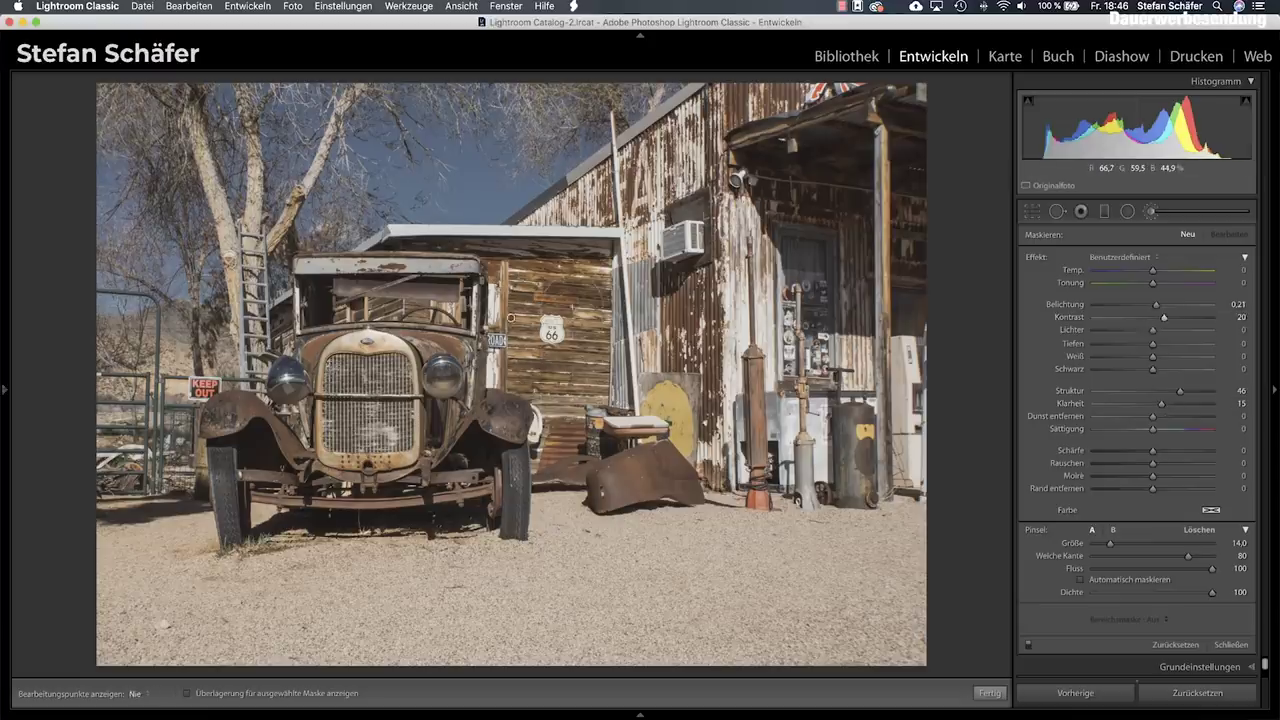
drag(362, 300, 226, 445)
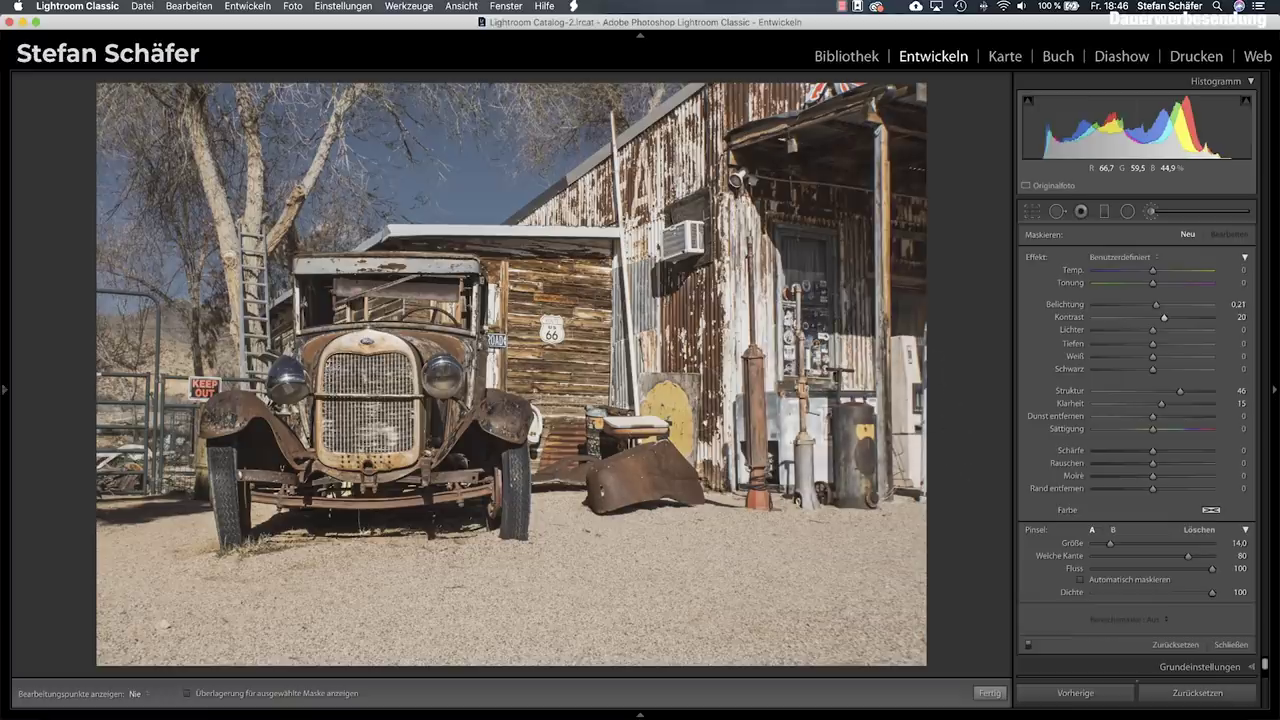
drag(287, 458, 309, 479)
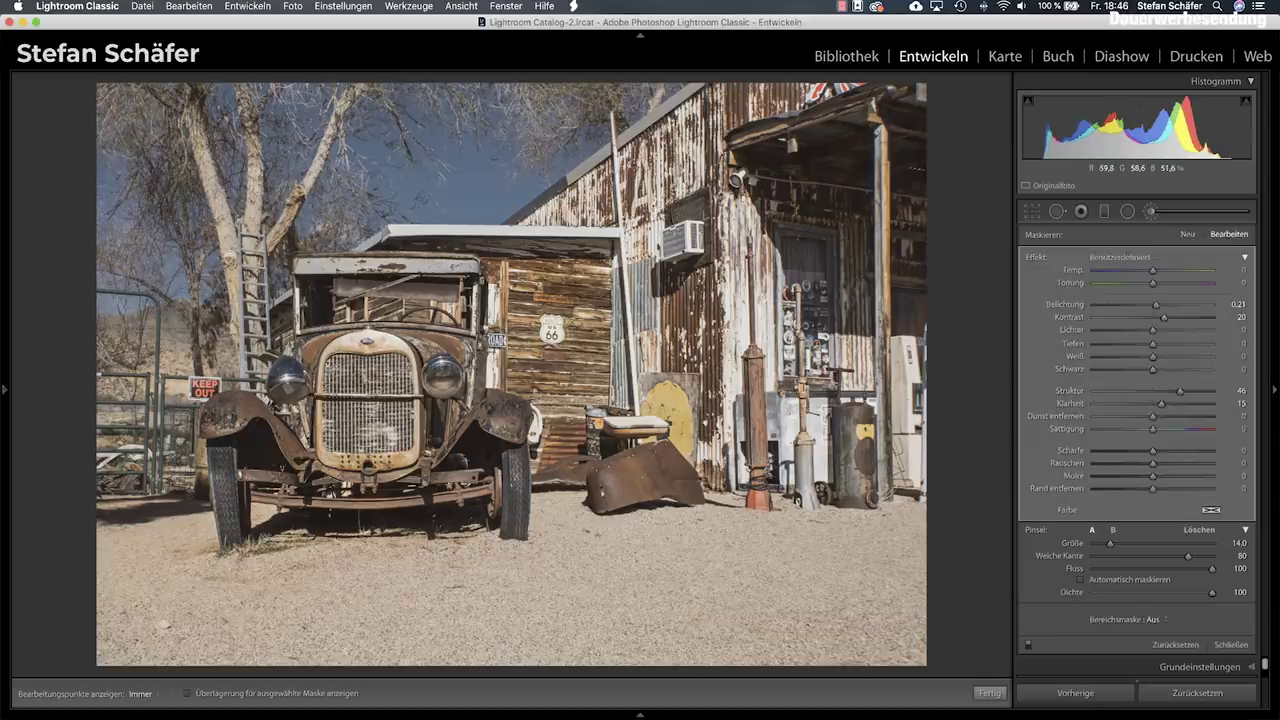
drag(1164, 318, 1186, 319)
mouse_move(1172, 392)
mouse_down()
mouse_move(1187, 400)
mouse_move(1168, 403)
mouse_move(1188, 393)
mouse_up()
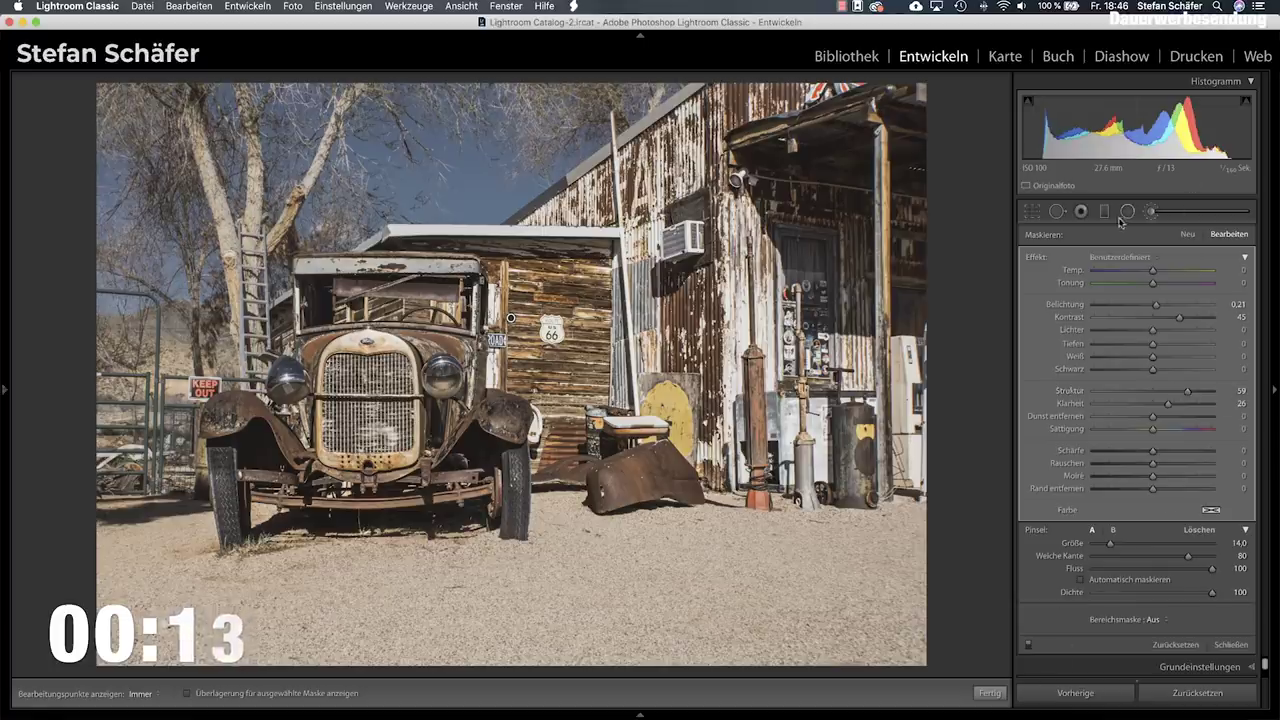
Add a −0.70 exposure graduated filter darkening the ground at the bottom of the photo.
key(Escape)
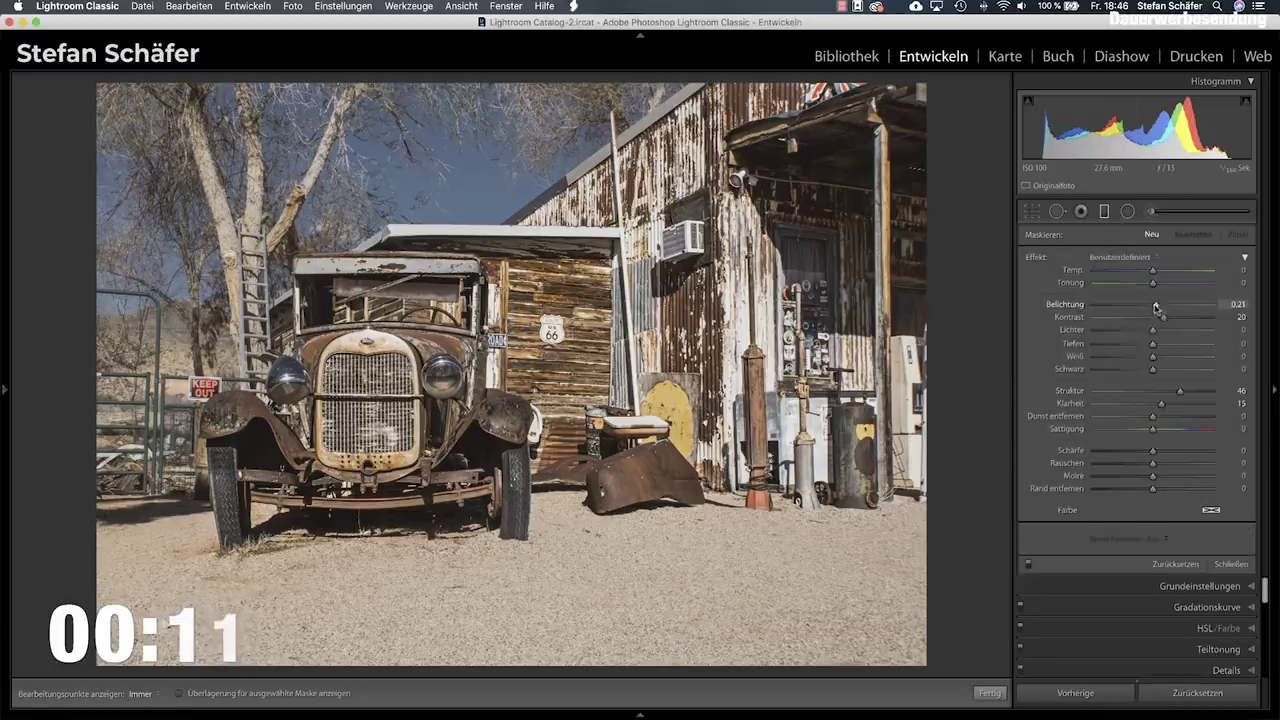
double_click(1038, 257)
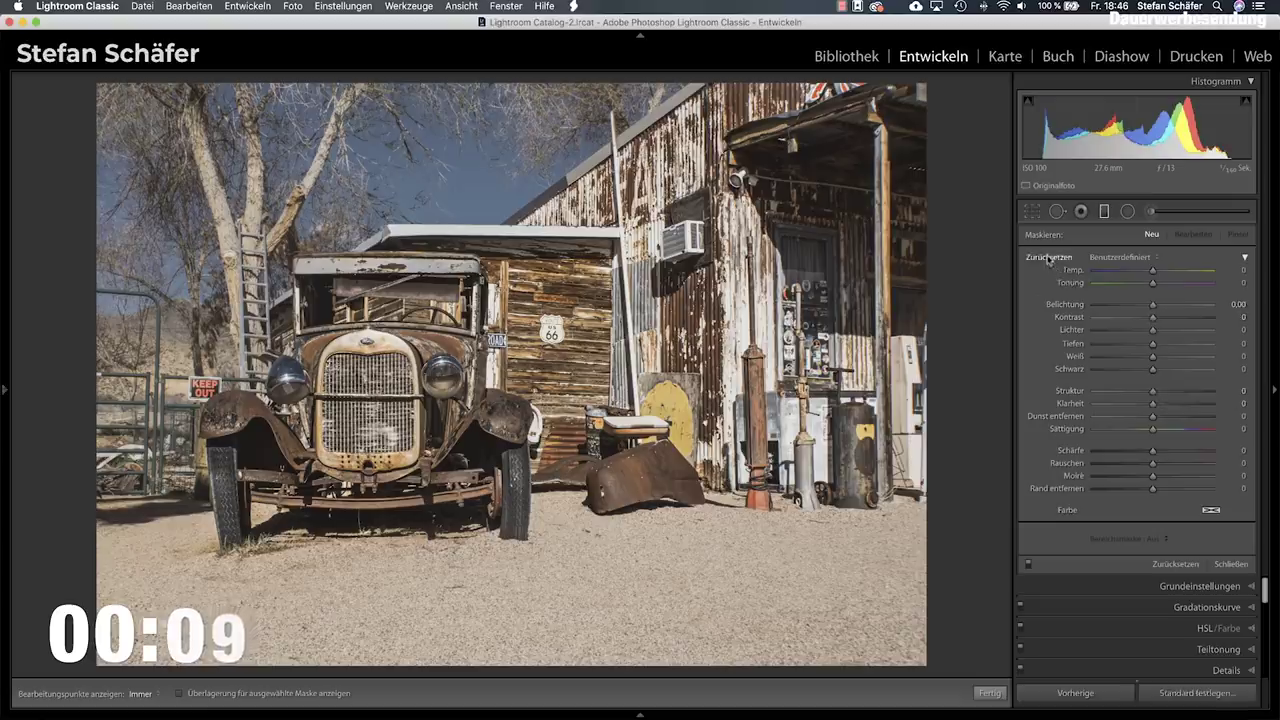
drag(1151, 306, 1142, 306)
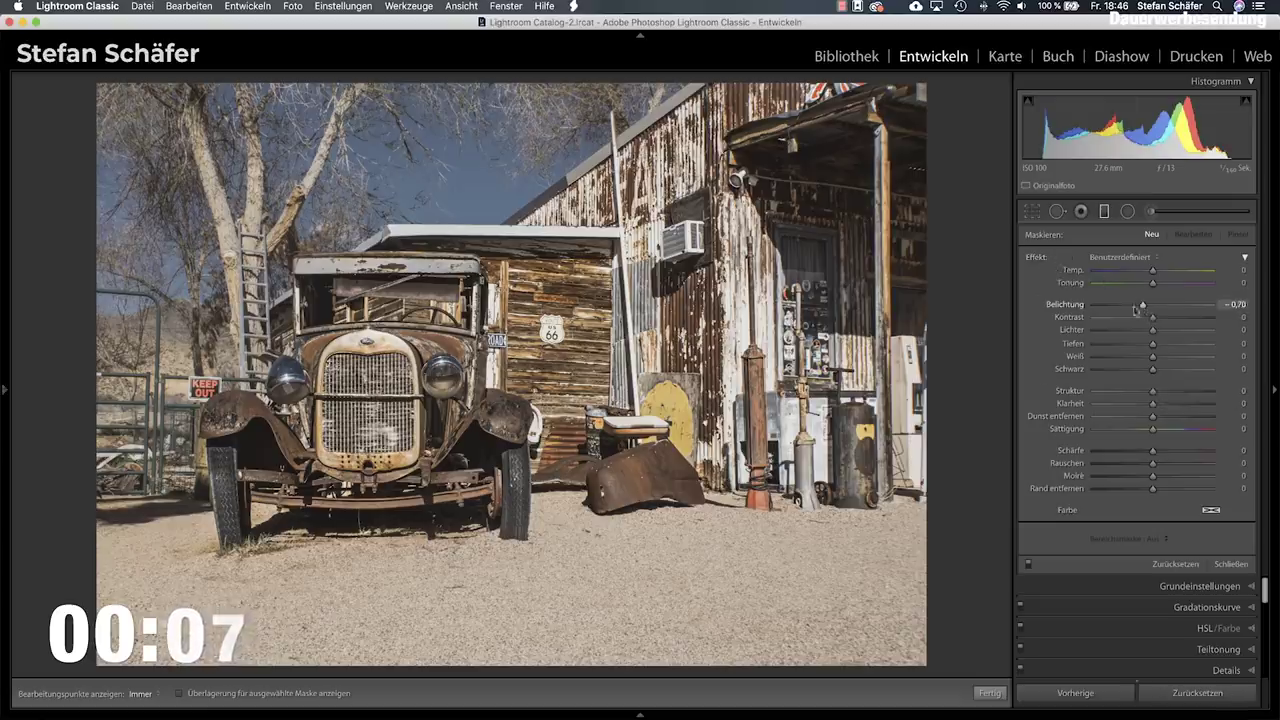
drag(636, 636, 631, 490)
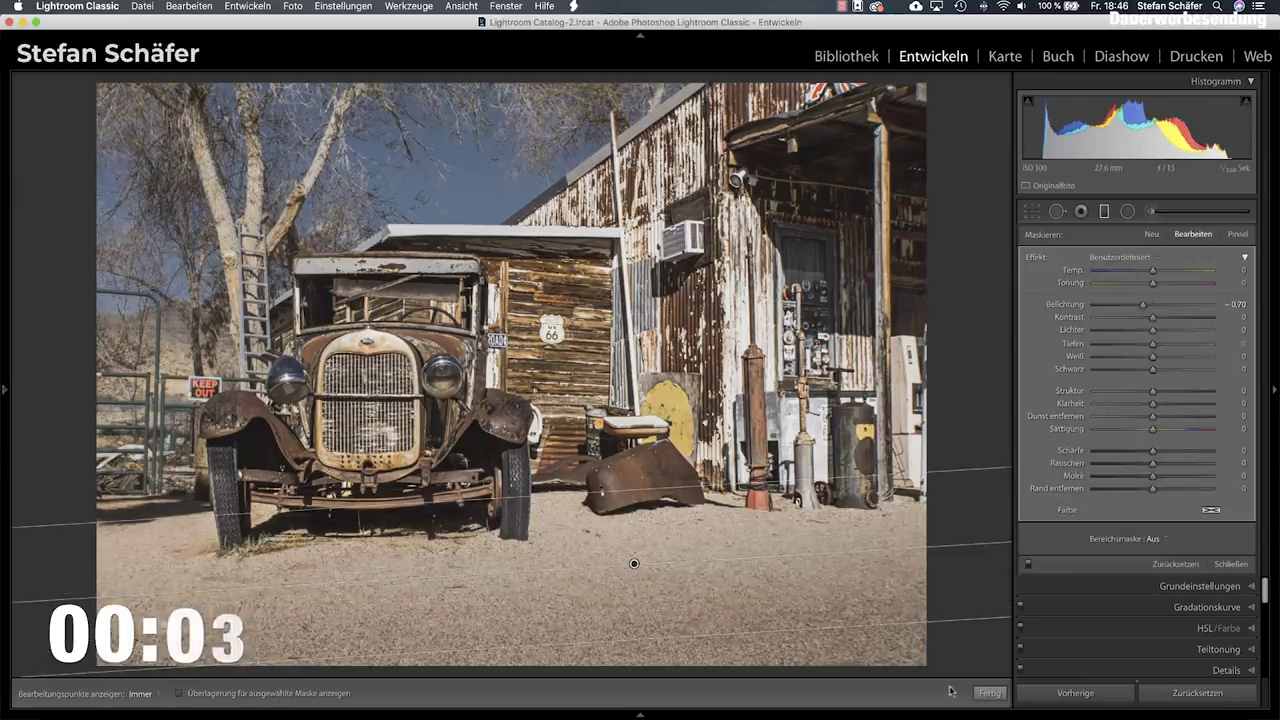
click(989, 692)
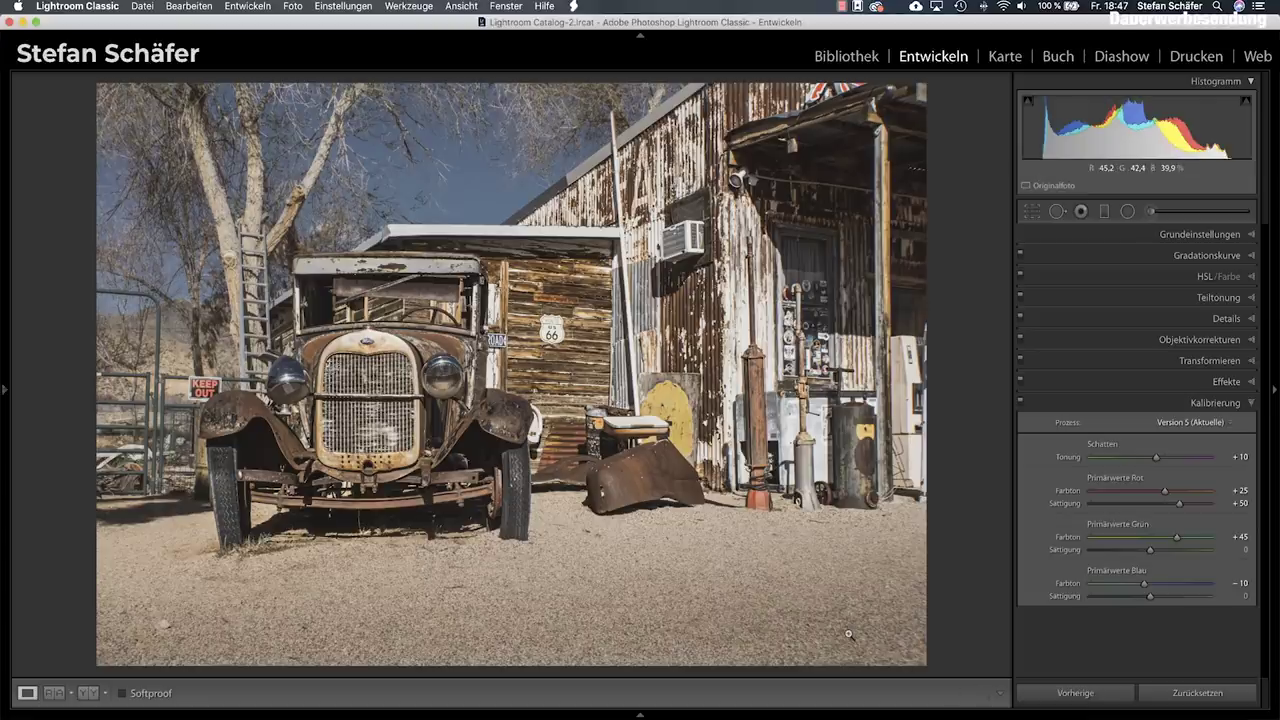
Toggle the before/after view to compare the edit with the original.
key(shift)
key(backslash)
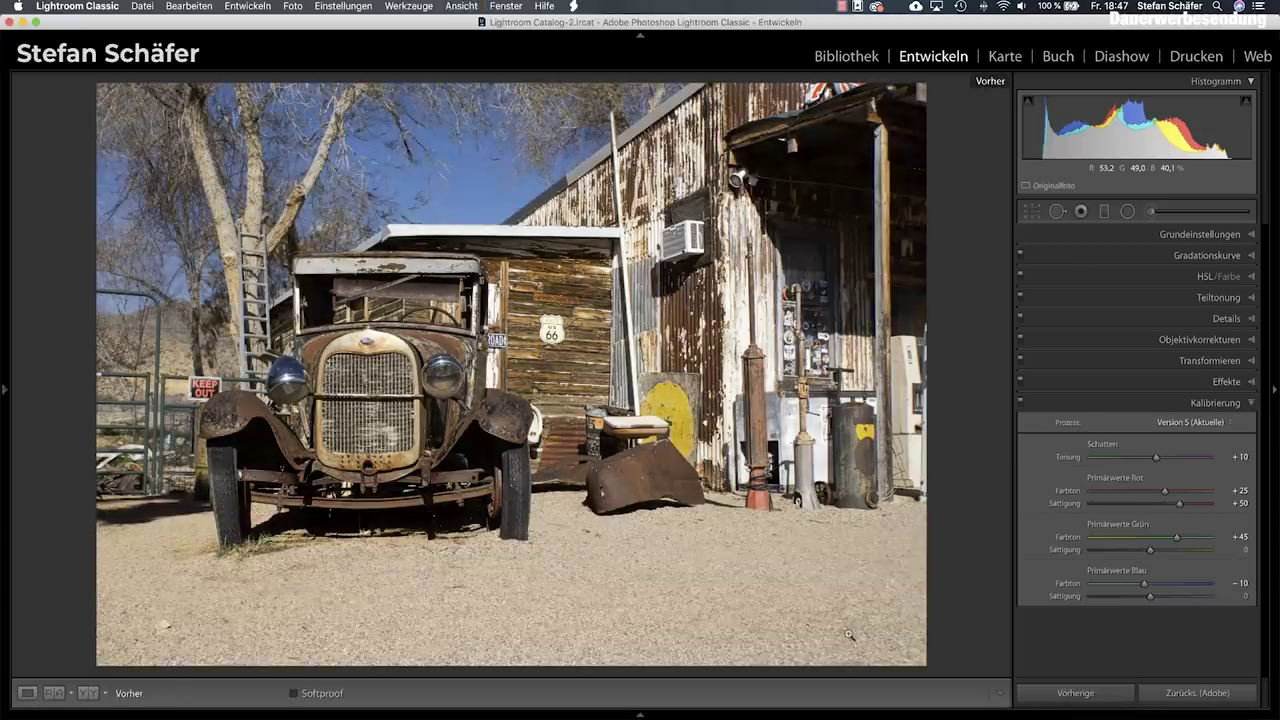
key(backslash)
key(backslash)
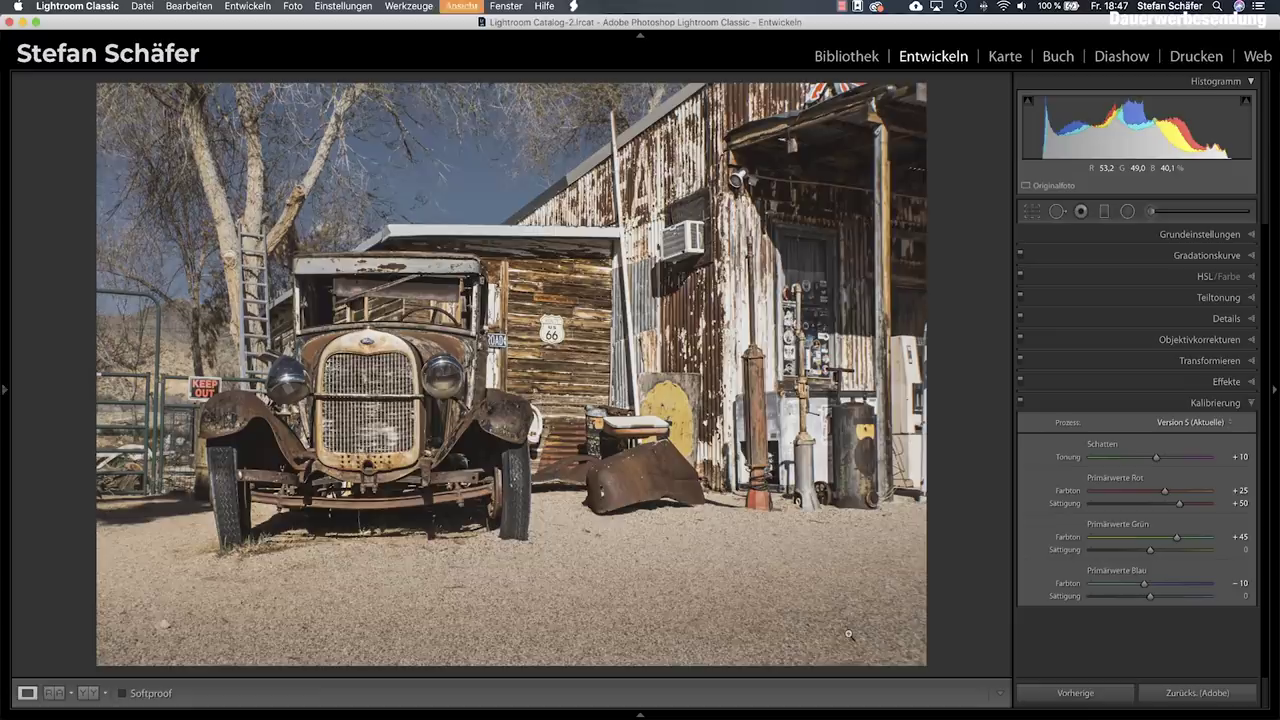
key(backslash)
key(shift)
key(backslash)
key(backslash)
key(backslash)
key(backslash)
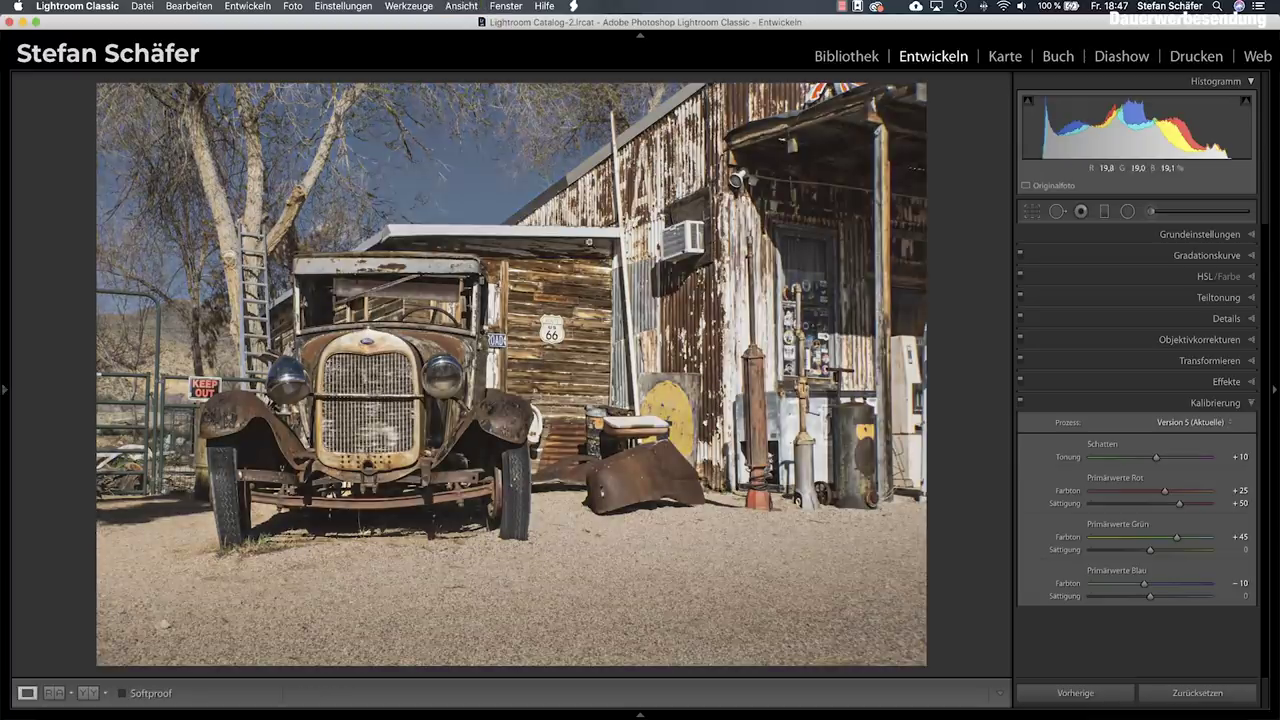
key(backslash)
key(backslash)
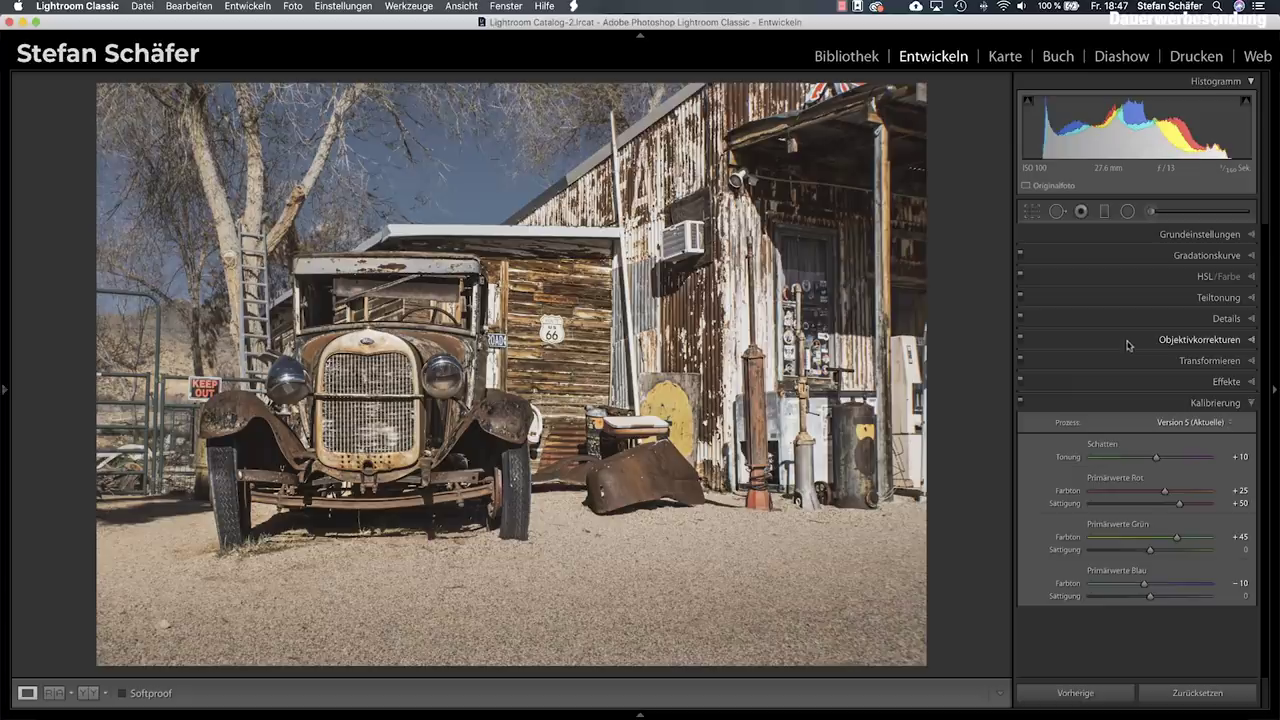
Set the blue primary calibration hue to −30 and recheck against the original.
drag(1146, 586, 1131, 590)
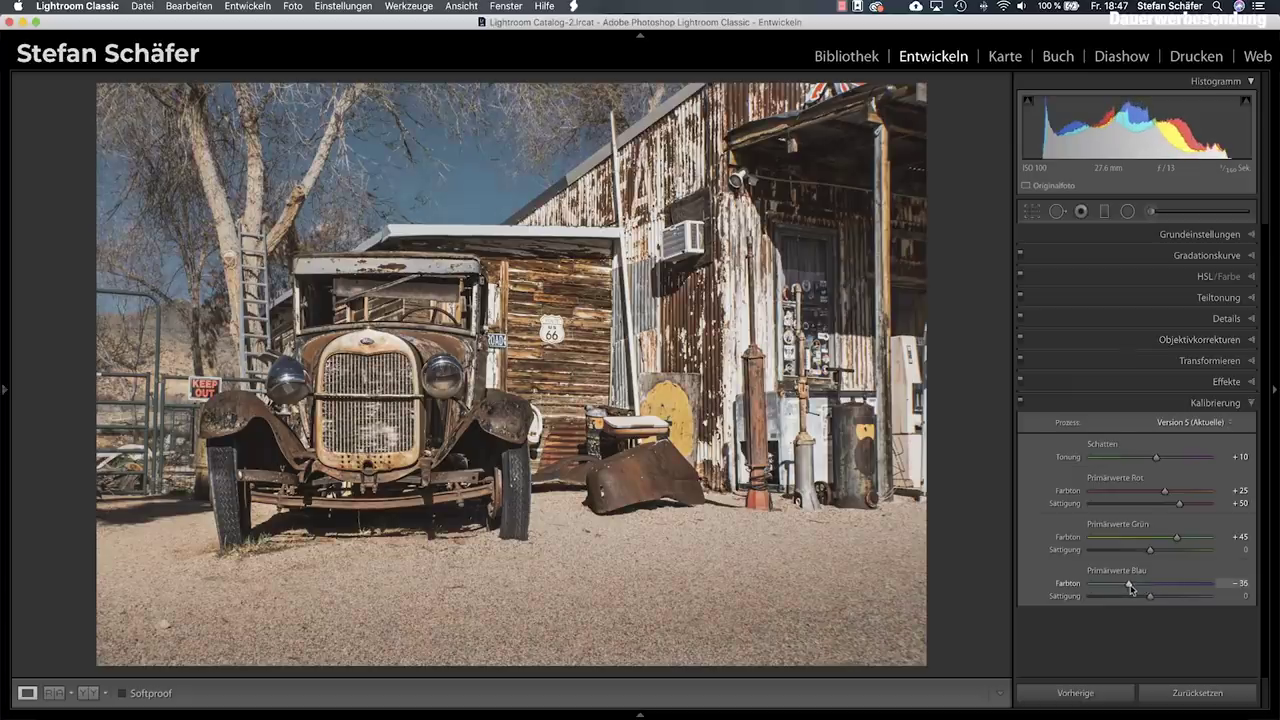
drag(1131, 590, 1134, 590)
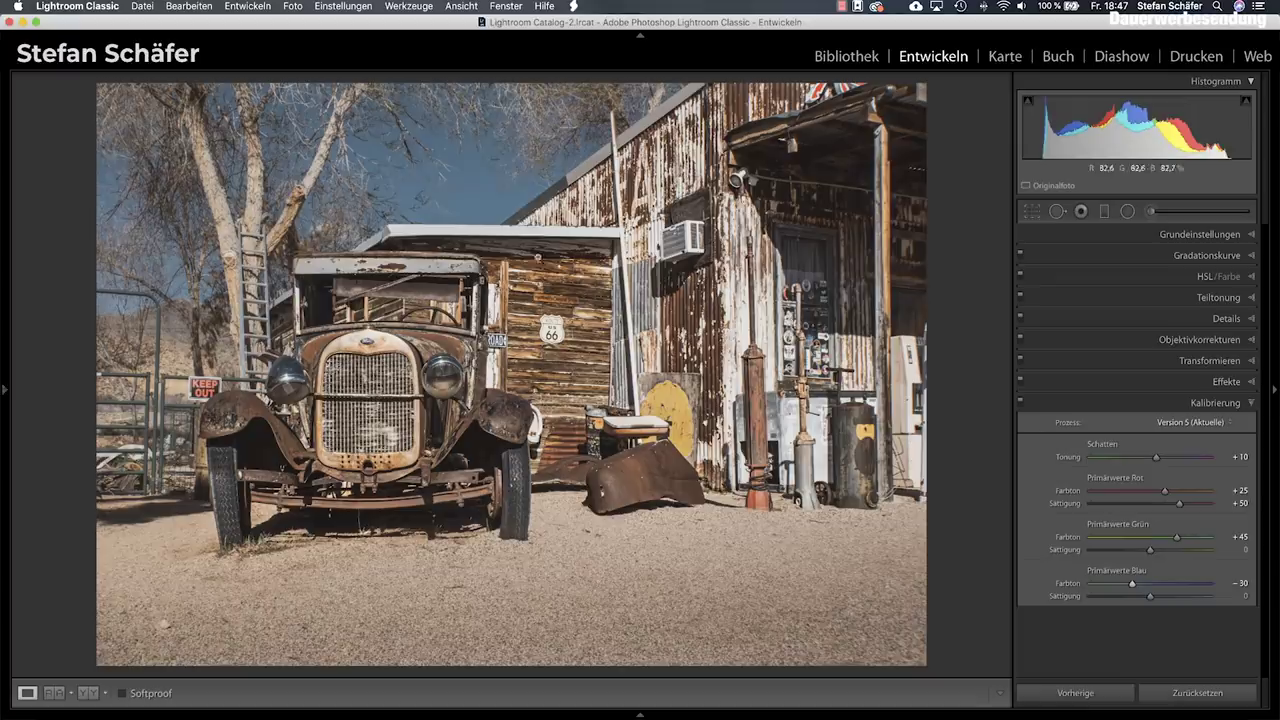
key(backslash)
key(backslash)
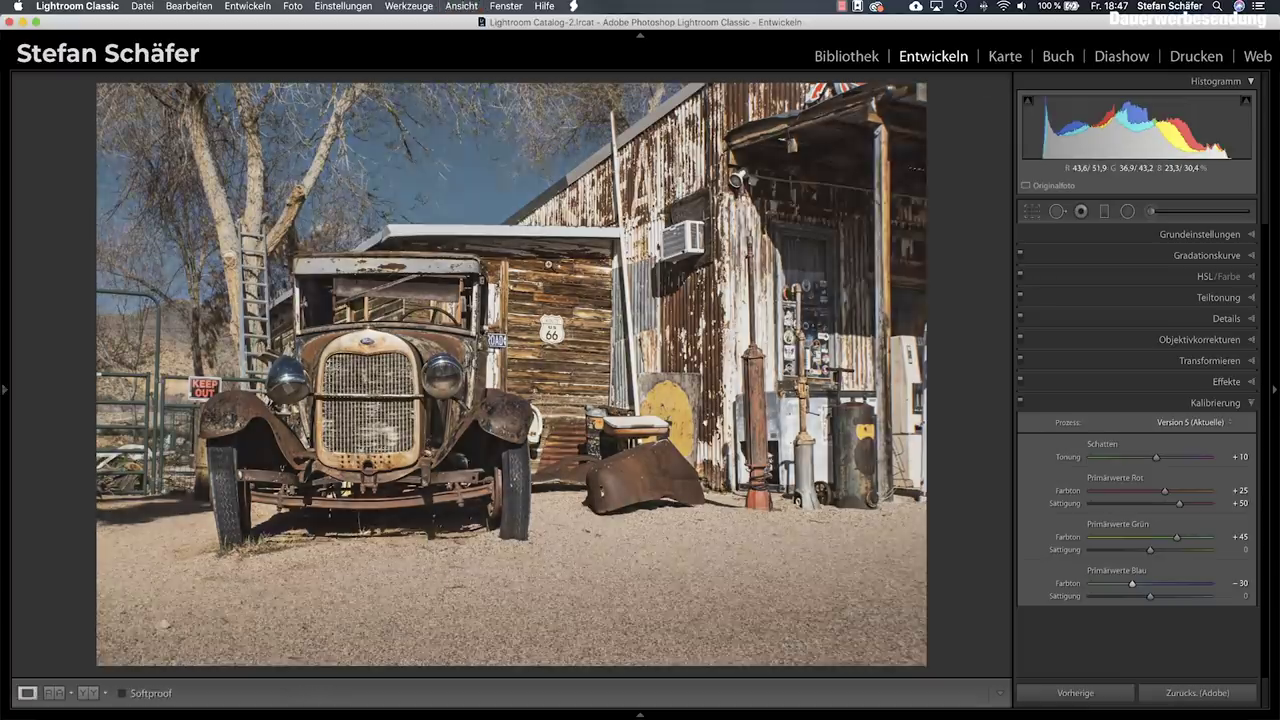
key(backslash)
key(backslash)
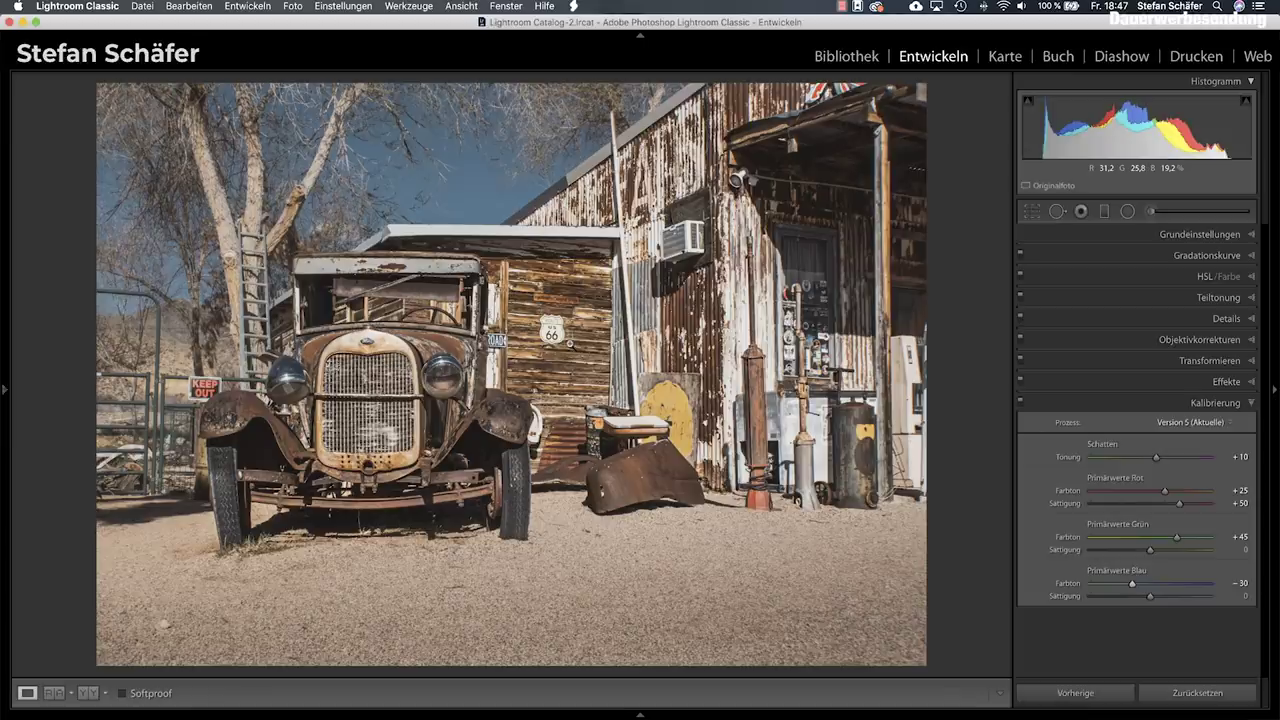
Set sharpening amount to 84 with masking 31.
click(1166, 318)
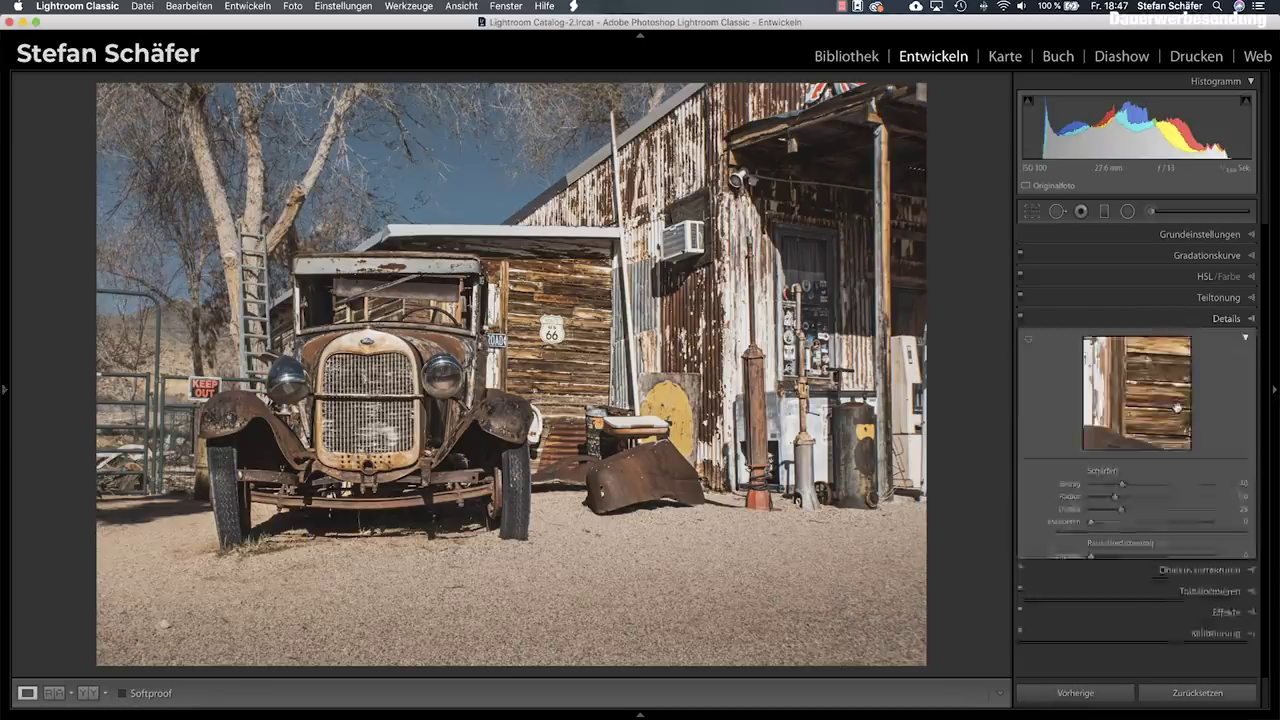
drag(1160, 486, 1158, 486)
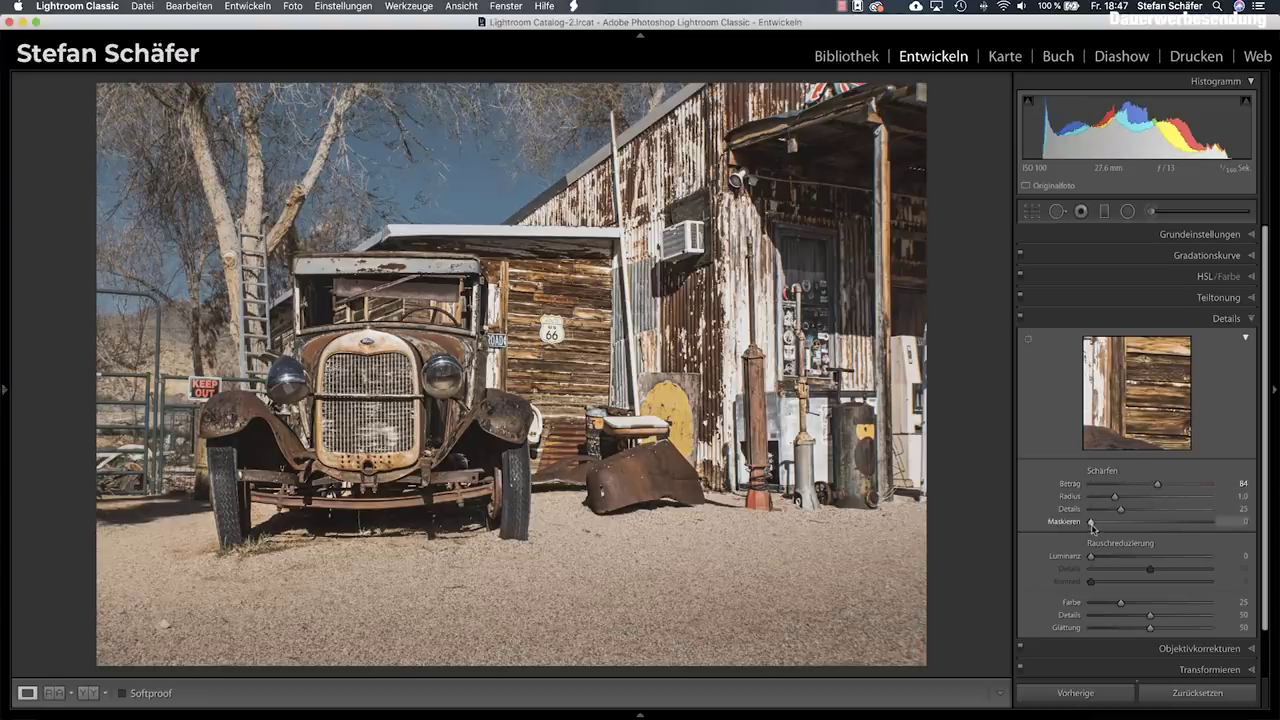
drag(1092, 522, 1126, 522)
Compare the sharpened truck photo with the original, then move to the sunset seascape photo.
key(shift)
key(backslash)
key(backslash)
key(backslash)
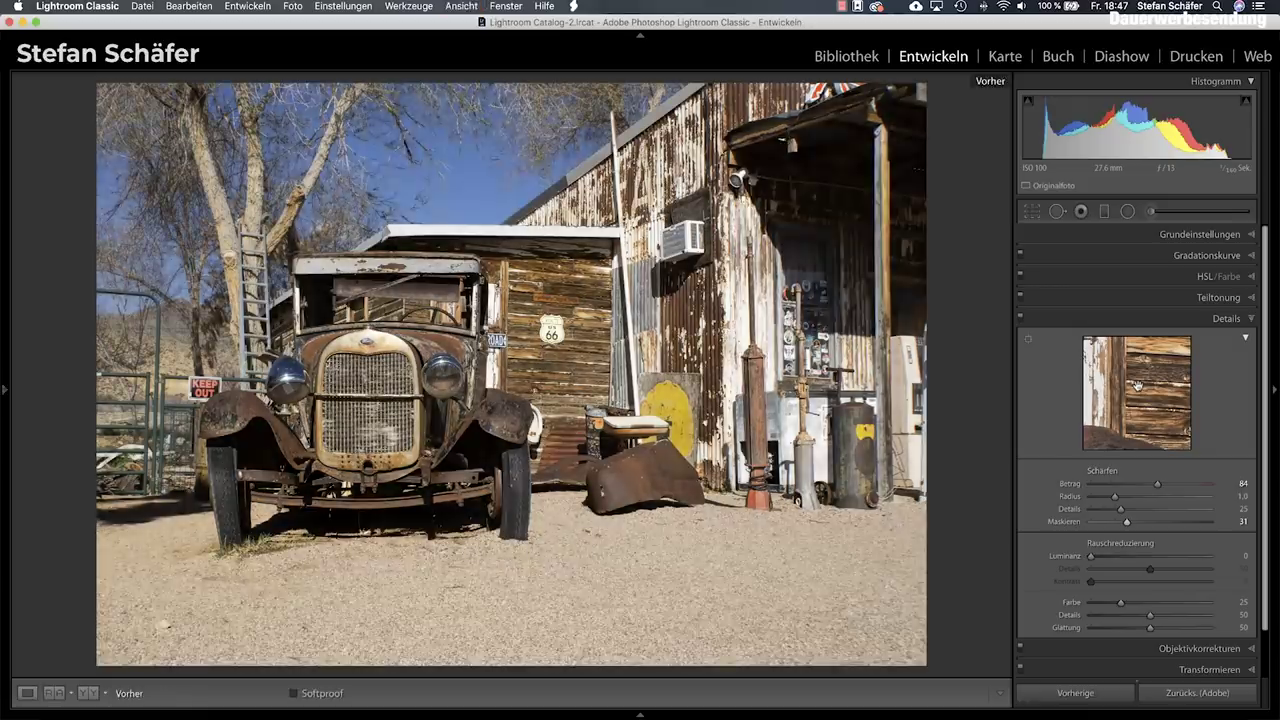
key(backslash)
key(backslash)
key(backslash)
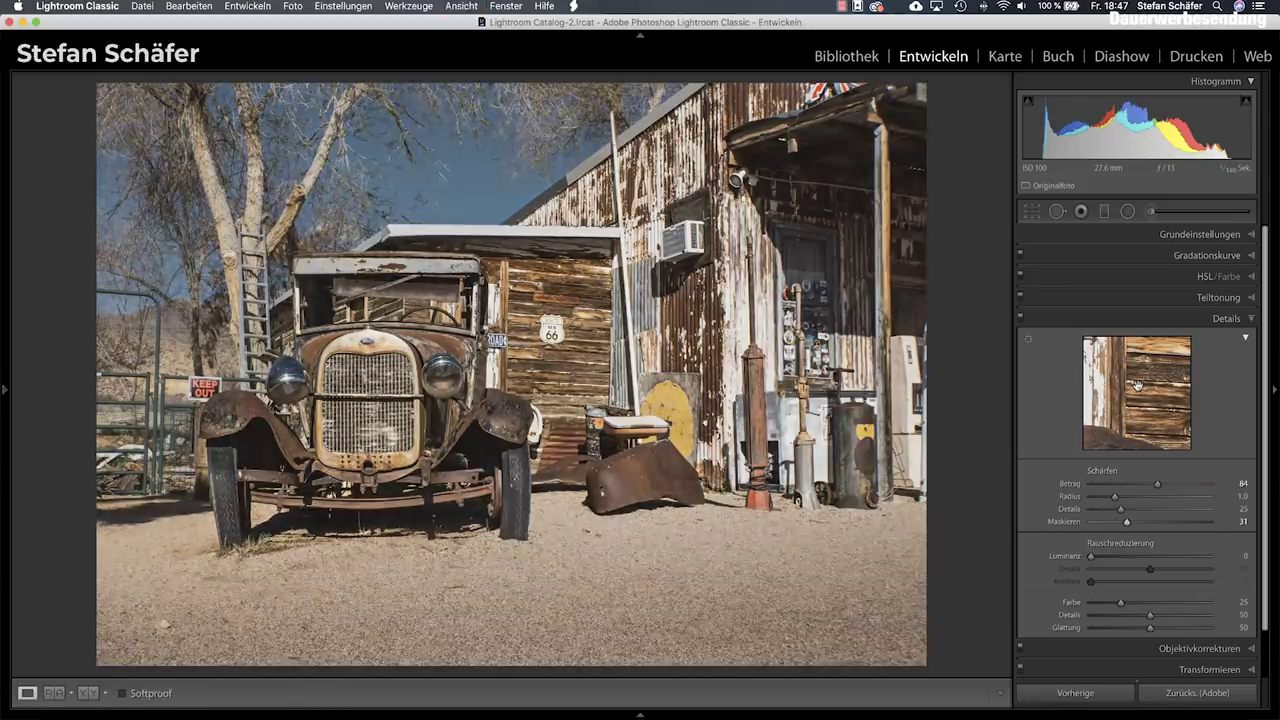
key(backslash)
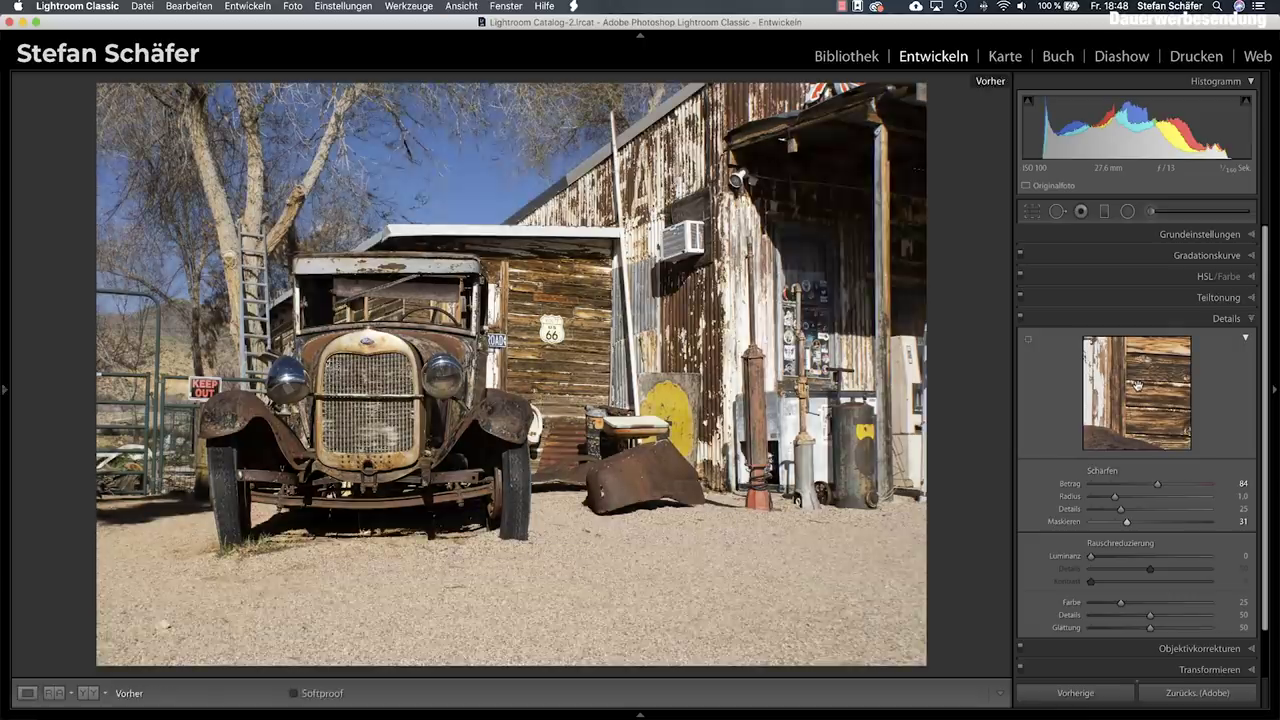
key(backslash)
key(backslash)
key(backslash)
key(backslash)
key(backslash)
key(backslash)
key(backslash)
key(backslash)
key(backslash)
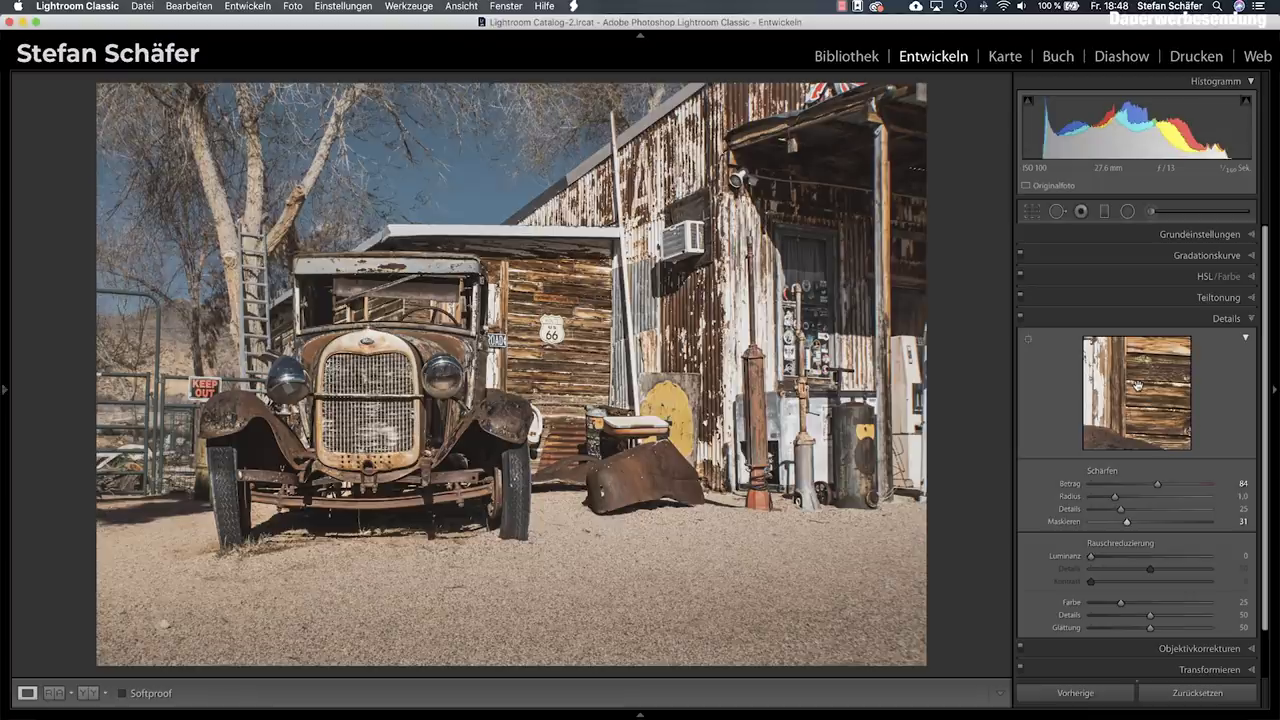
key(Right)
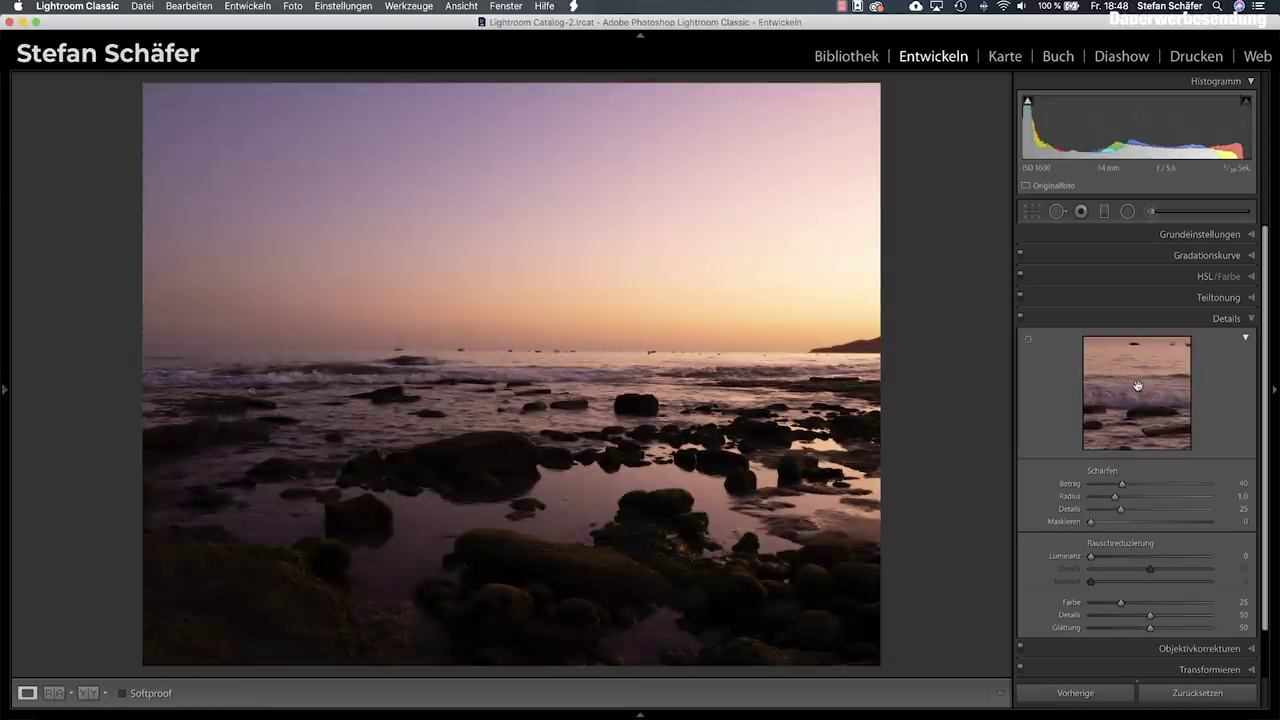
Set the seascape's Basic contrast to +15, highlights −76 and shadows +80.
click(1205, 236)
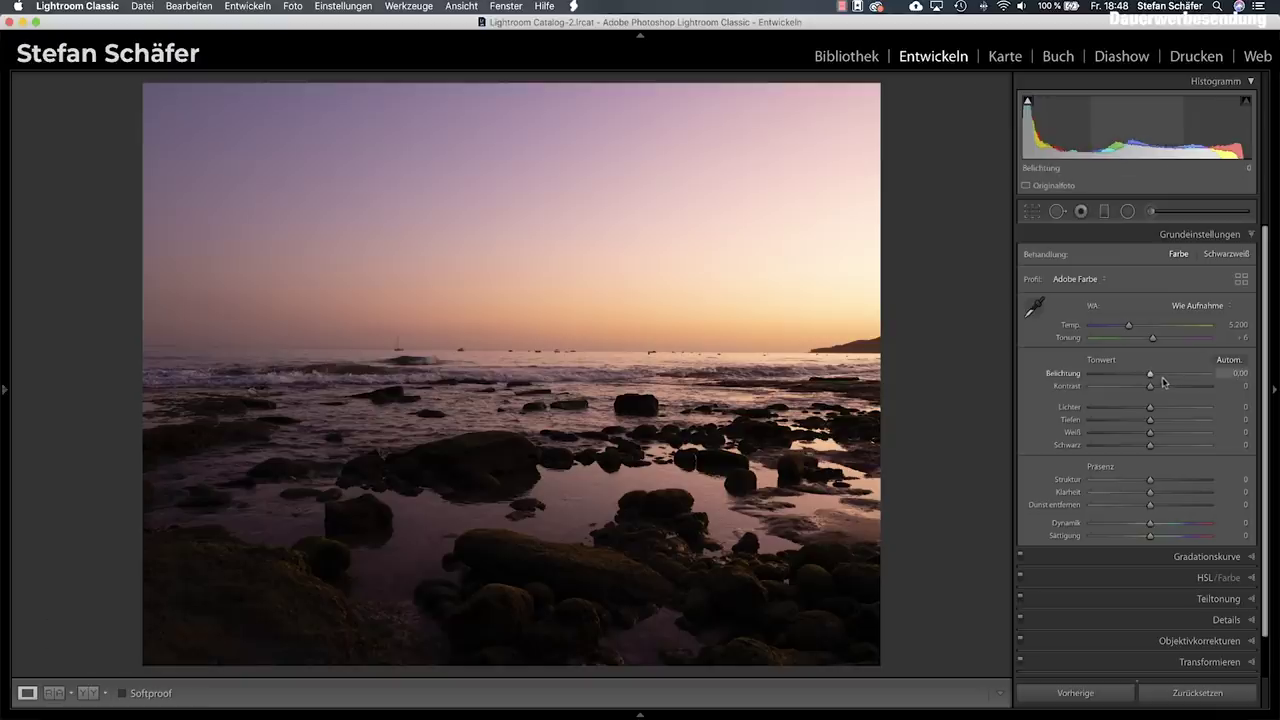
drag(1149, 392, 1160, 392)
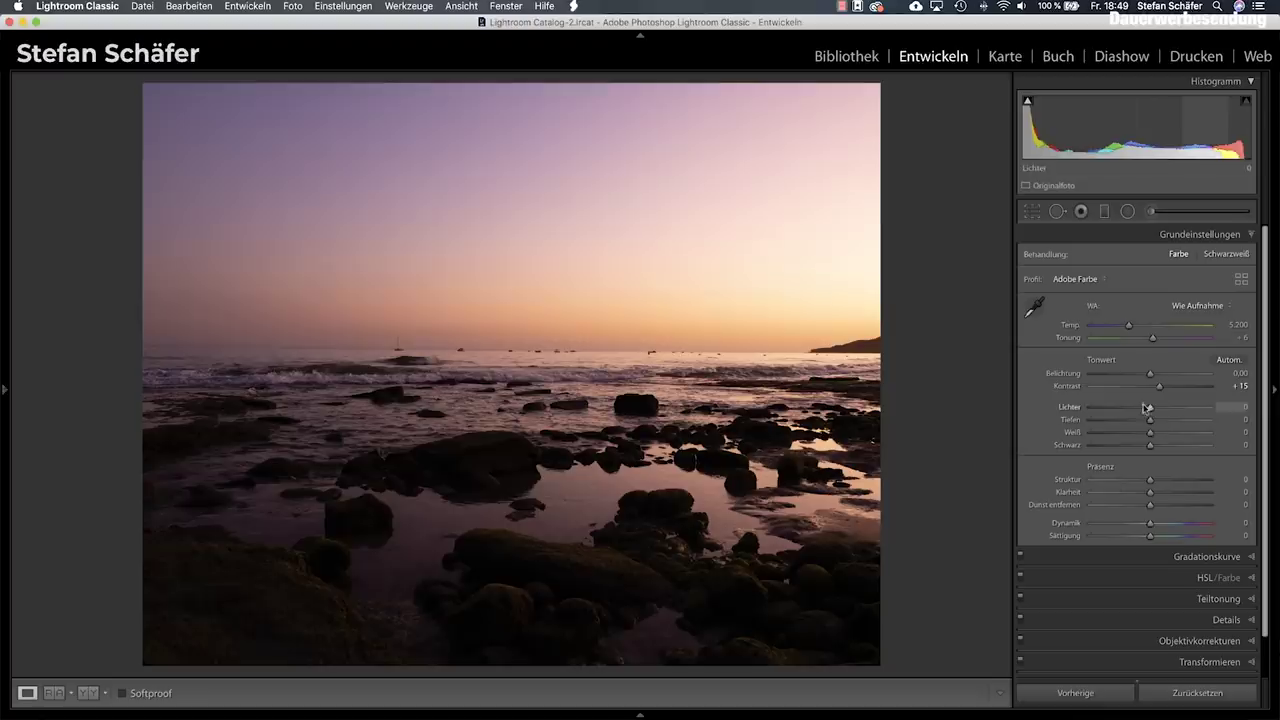
drag(1149, 408, 1105, 410)
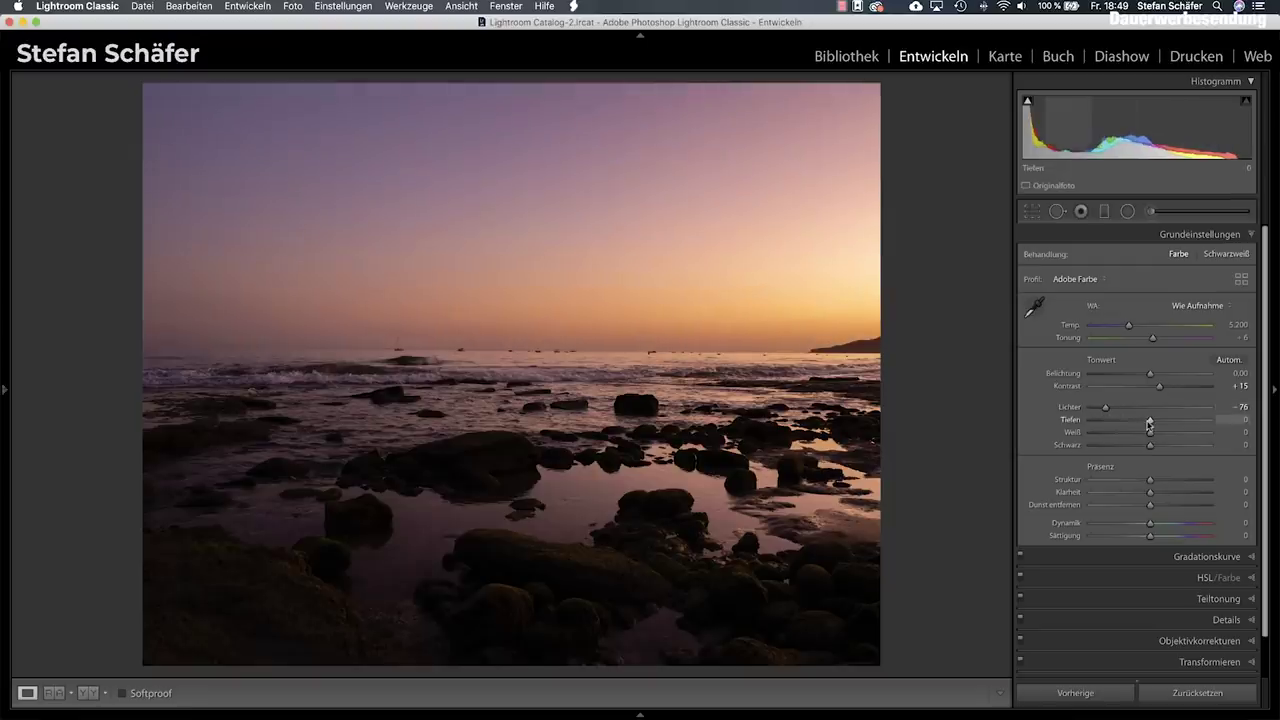
drag(1149, 423, 1196, 425)
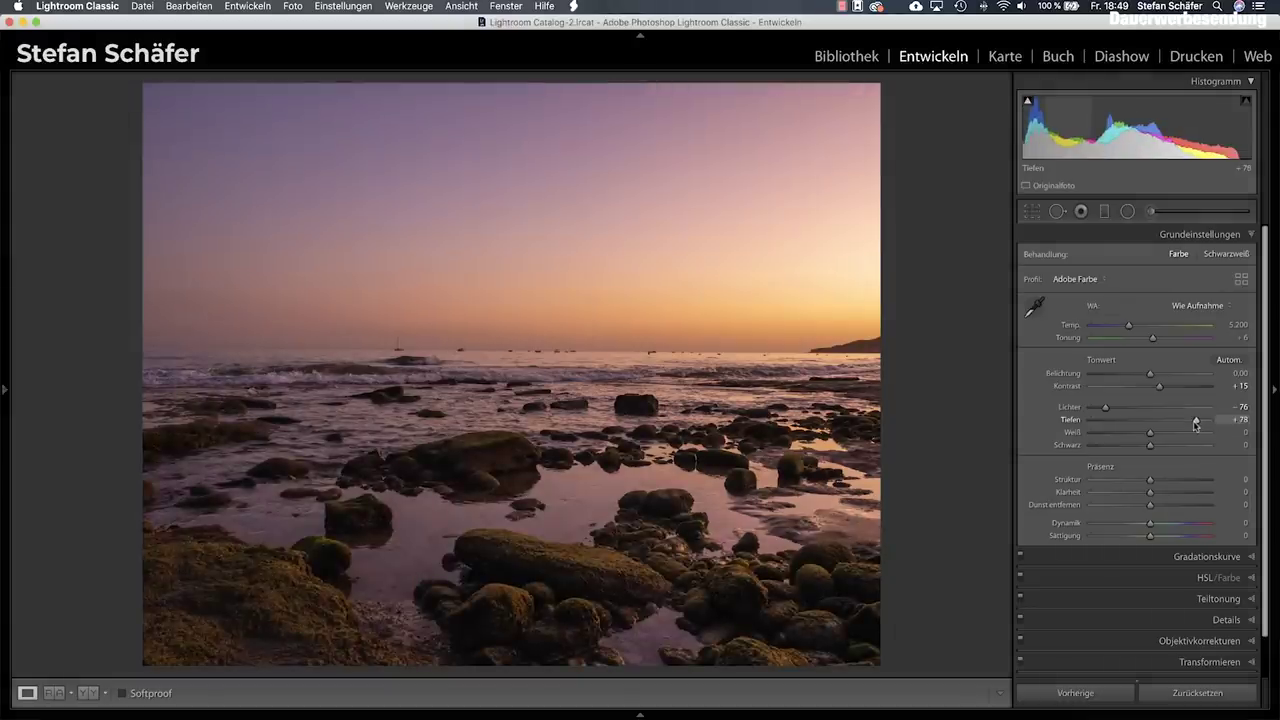
drag(1196, 425, 1198, 425)
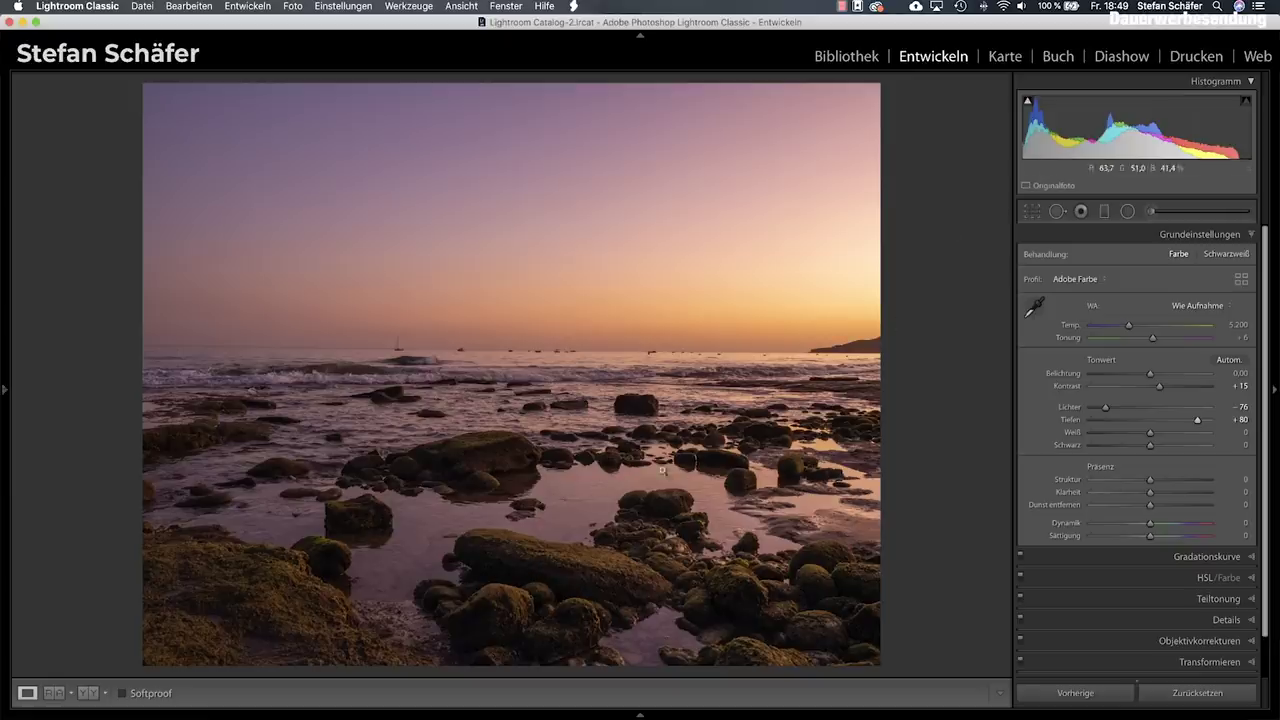
Inspect the rocks zoomed in, then set whites −10, exposure +0.20, clarity −10, dehaze +10, vibrance −10.
click(325, 634)
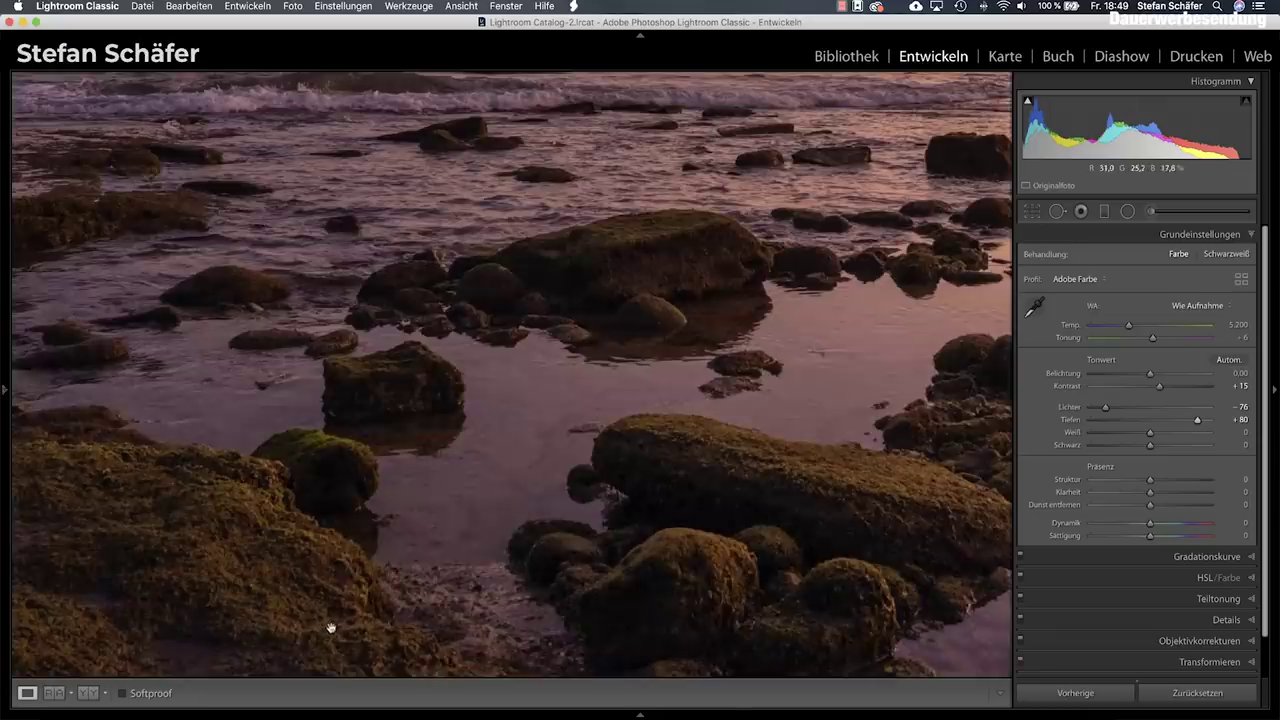
click(521, 537)
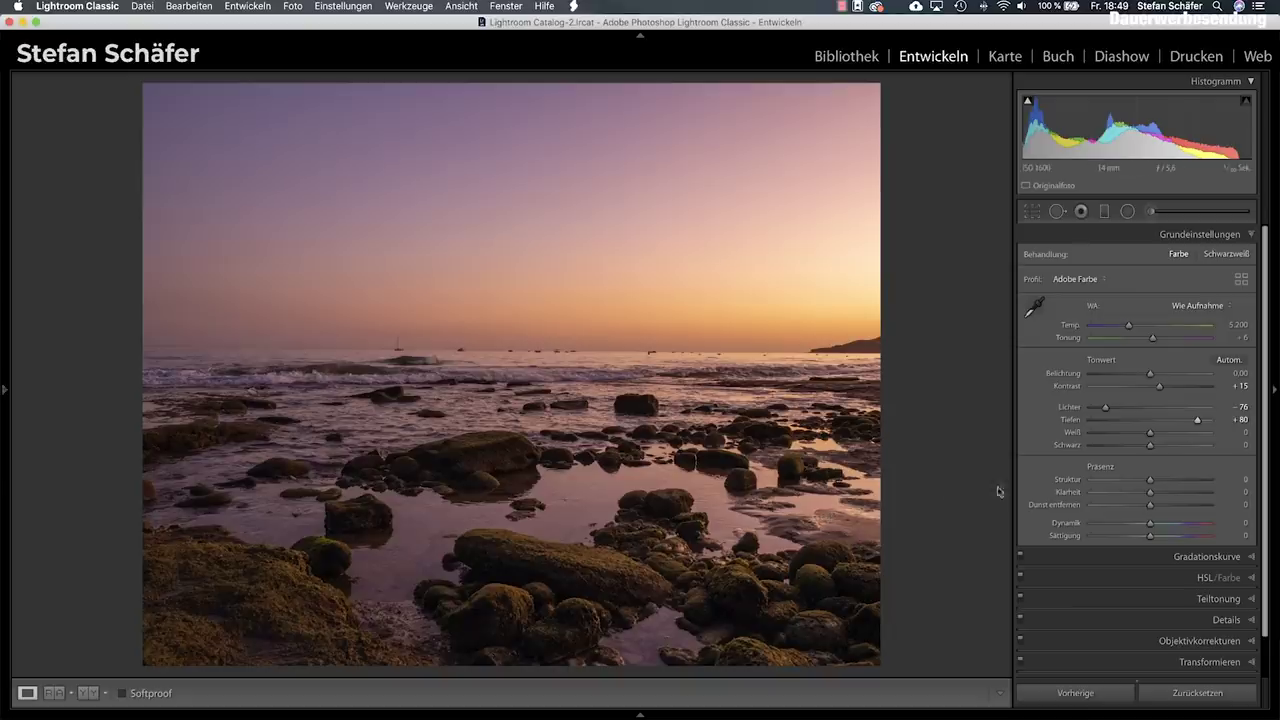
drag(1149, 432, 1145, 446)
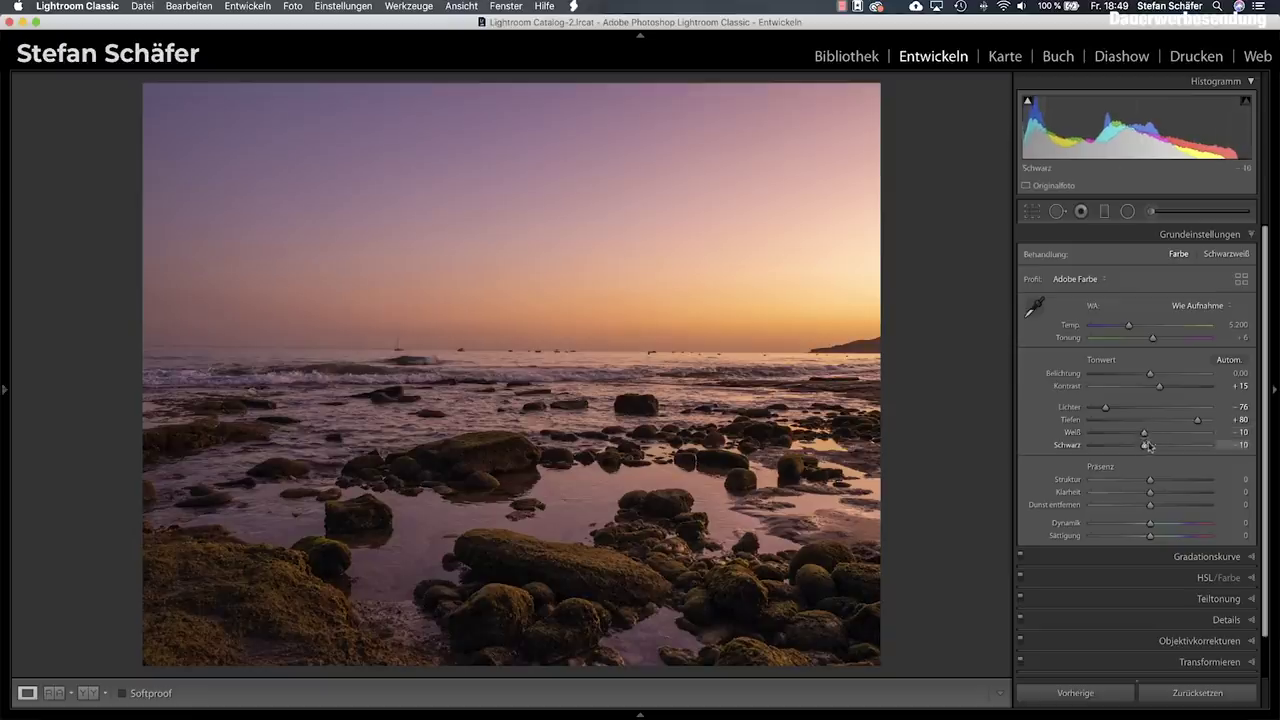
drag(1150, 373, 1154, 375)
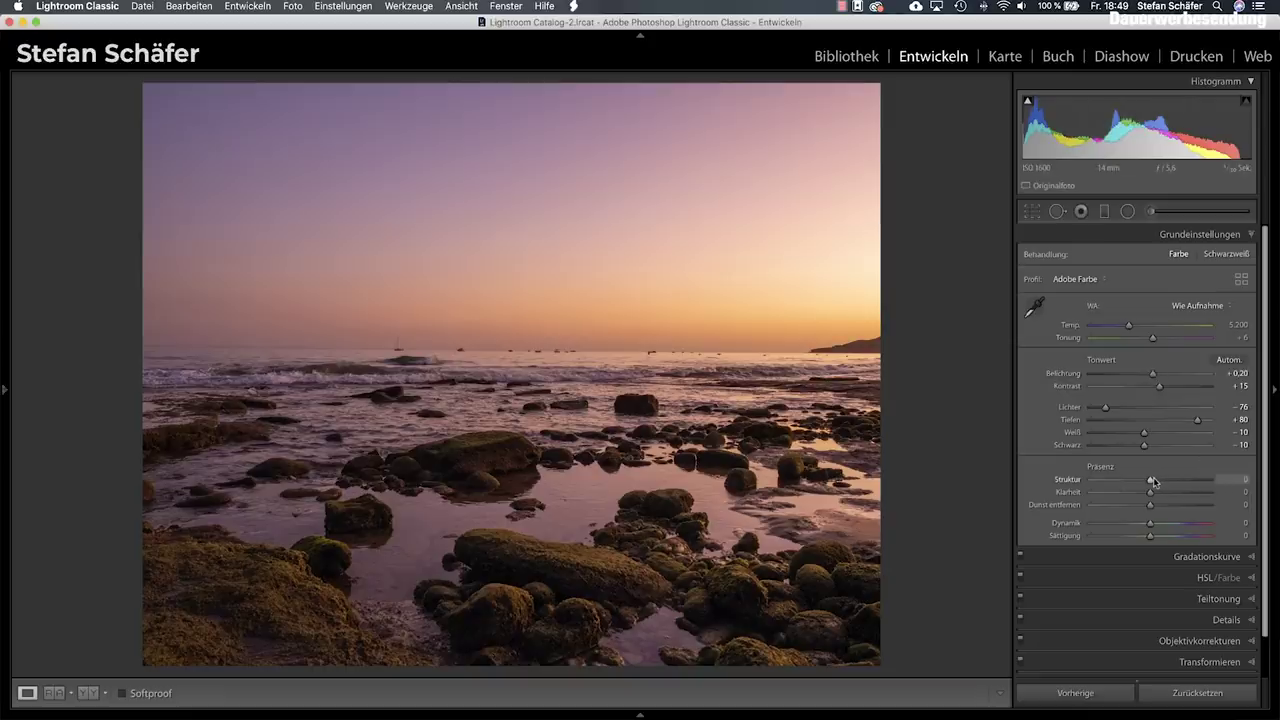
drag(1151, 492, 1146, 493)
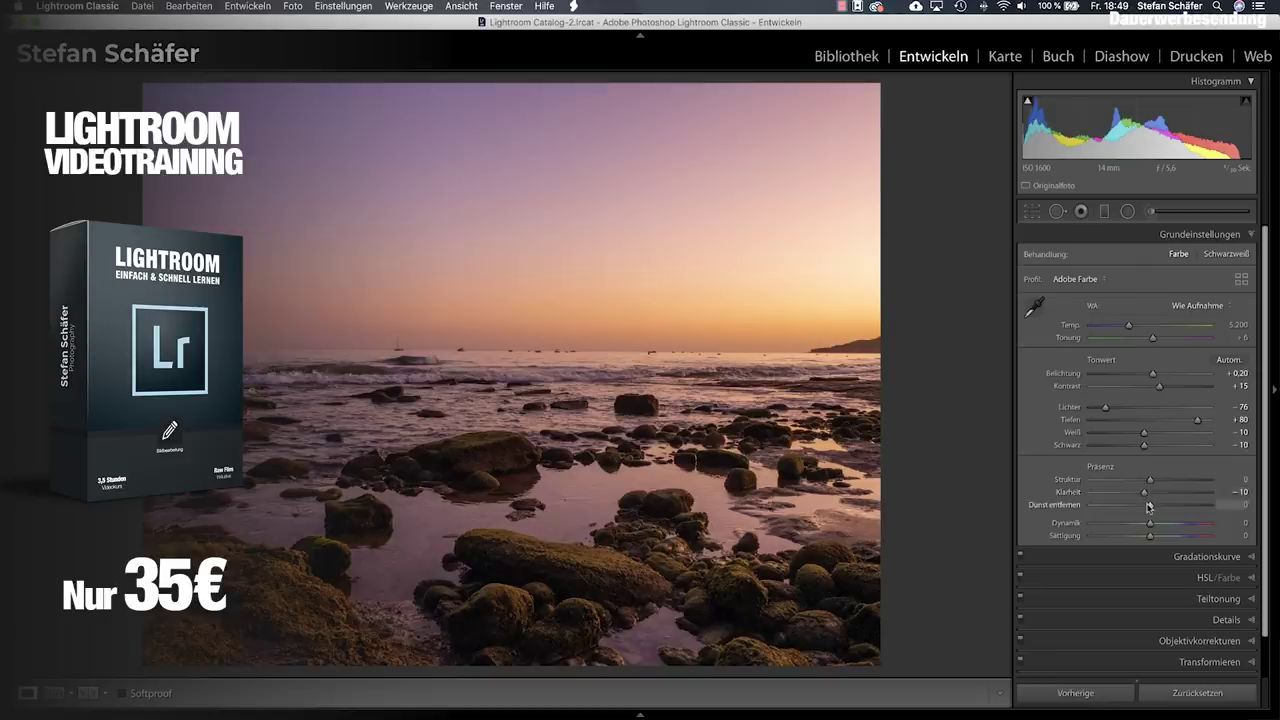
drag(1148, 506, 1155, 507)
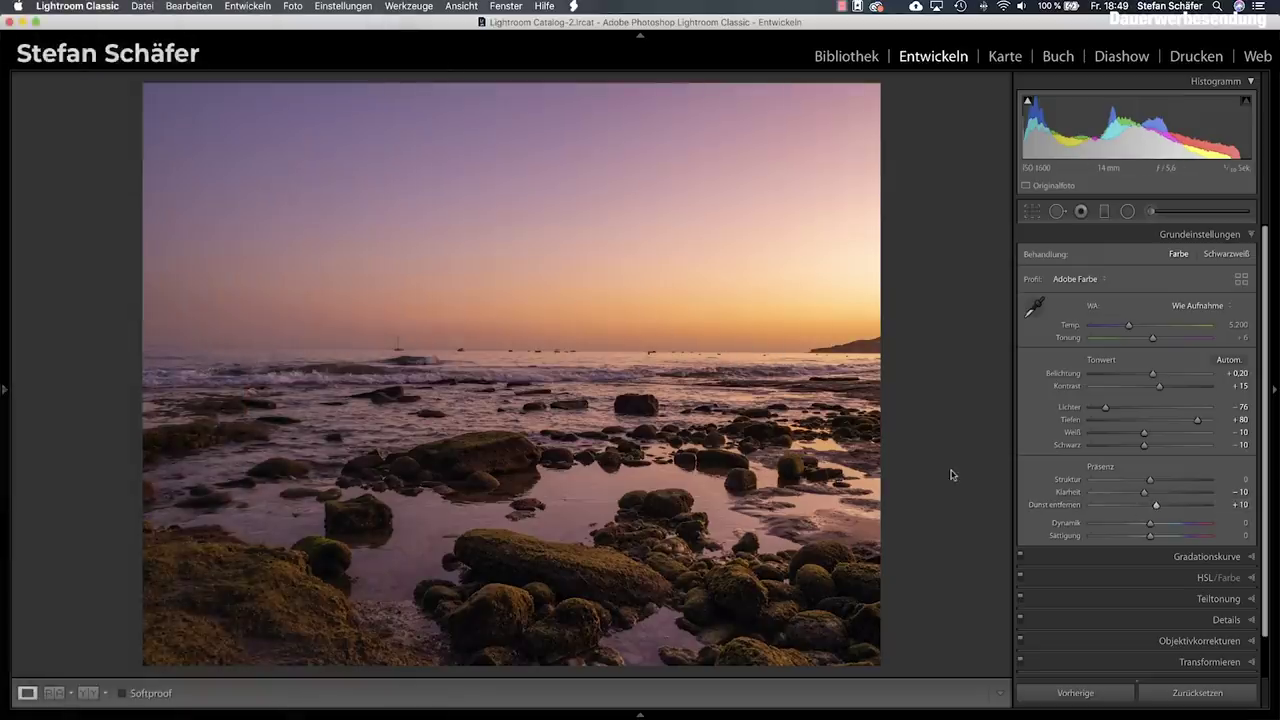
drag(1155, 528, 1146, 527)
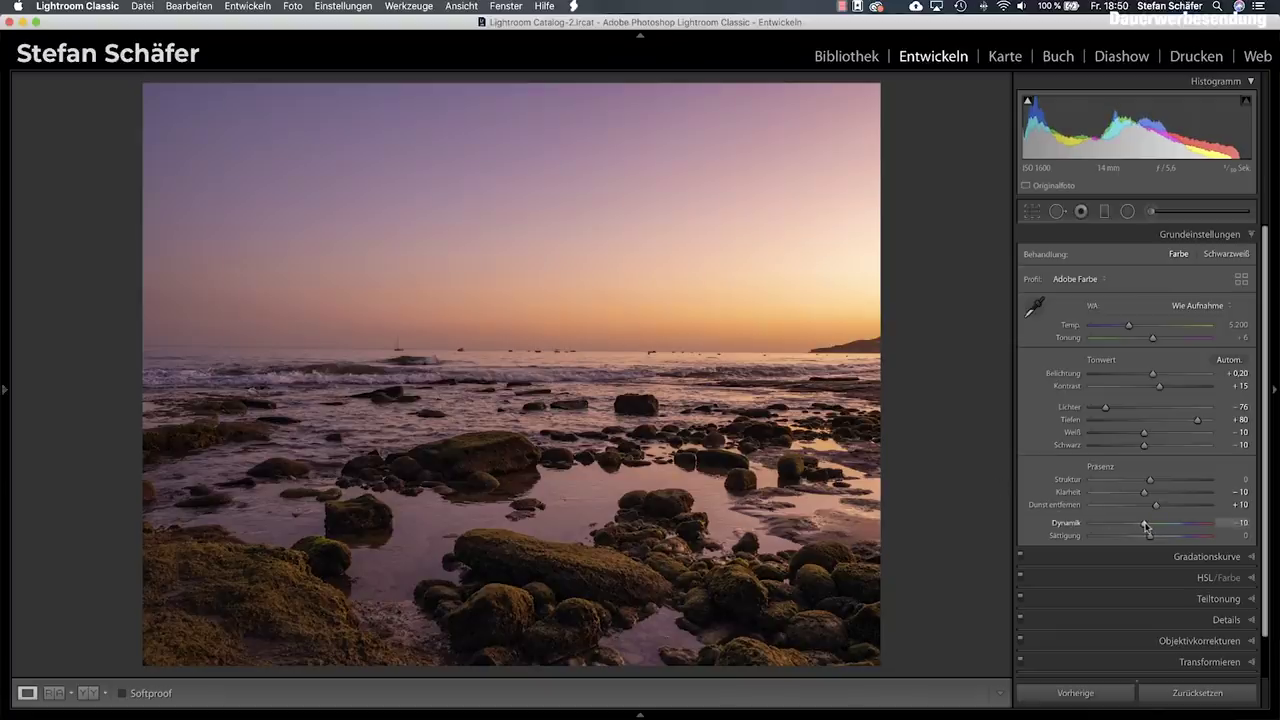
Shift the HSL hues: orange +10, blue −10, purple −20, magenta +6.
click(1182, 579)
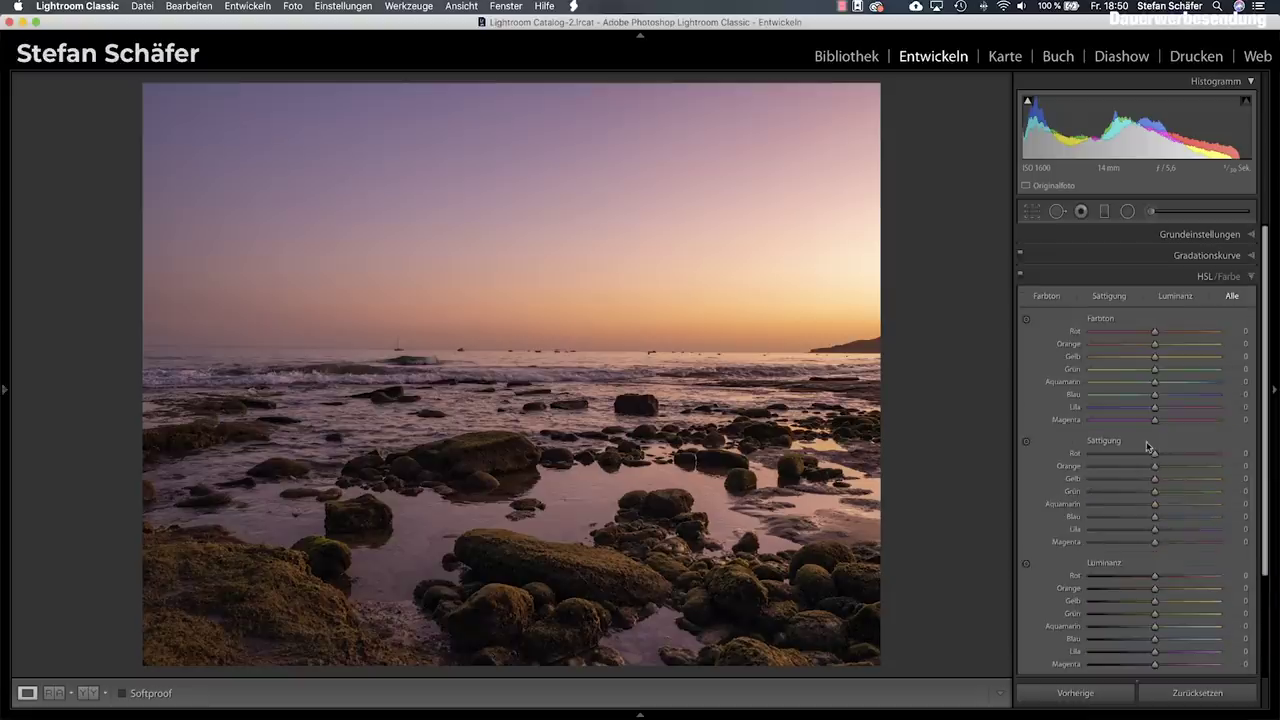
drag(1155, 348, 1160, 348)
drag(1155, 397, 1151, 398)
mouse_move(1155, 410)
mouse_down()
mouse_move(1166, 411)
mouse_move(1140, 410)
mouse_up()
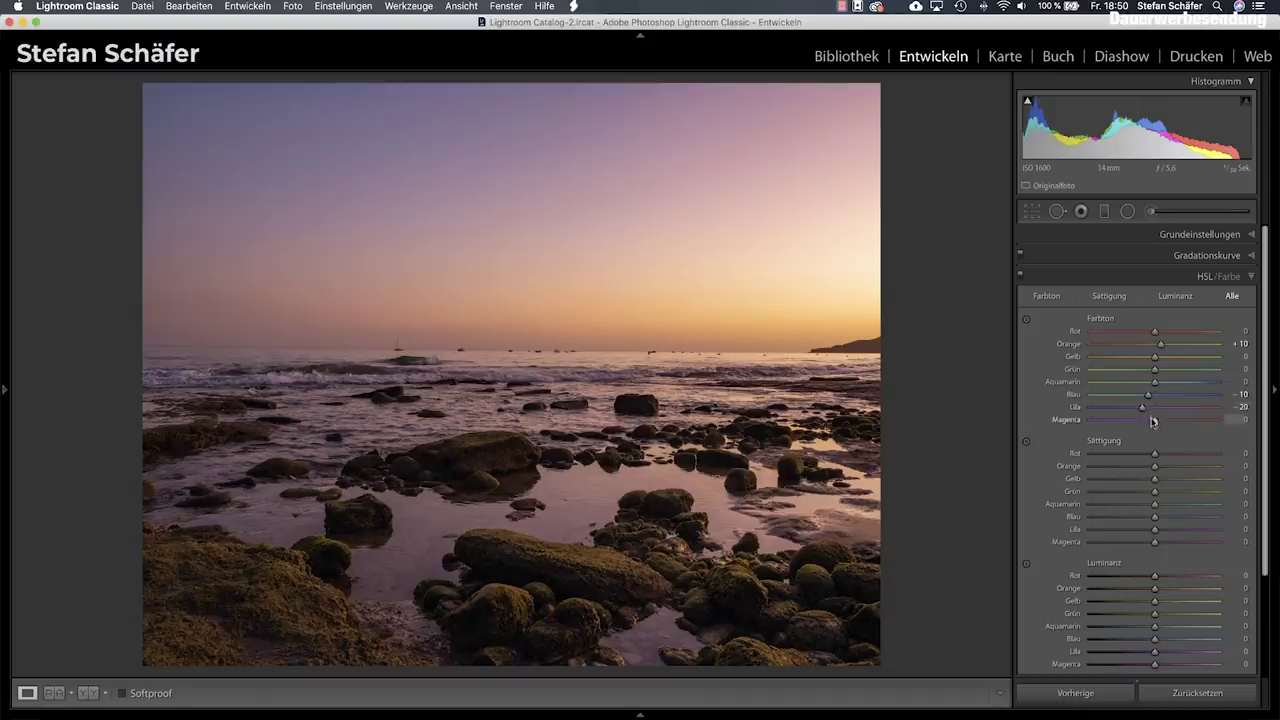
mouse_move(1156, 422)
mouse_down()
mouse_move(1197, 421)
mouse_move(1066, 420)
mouse_move(1158, 427)
mouse_up()
Lower saturation: orange to −5, green to −28, aquamarine to −8.
drag(1152, 470, 1151, 470)
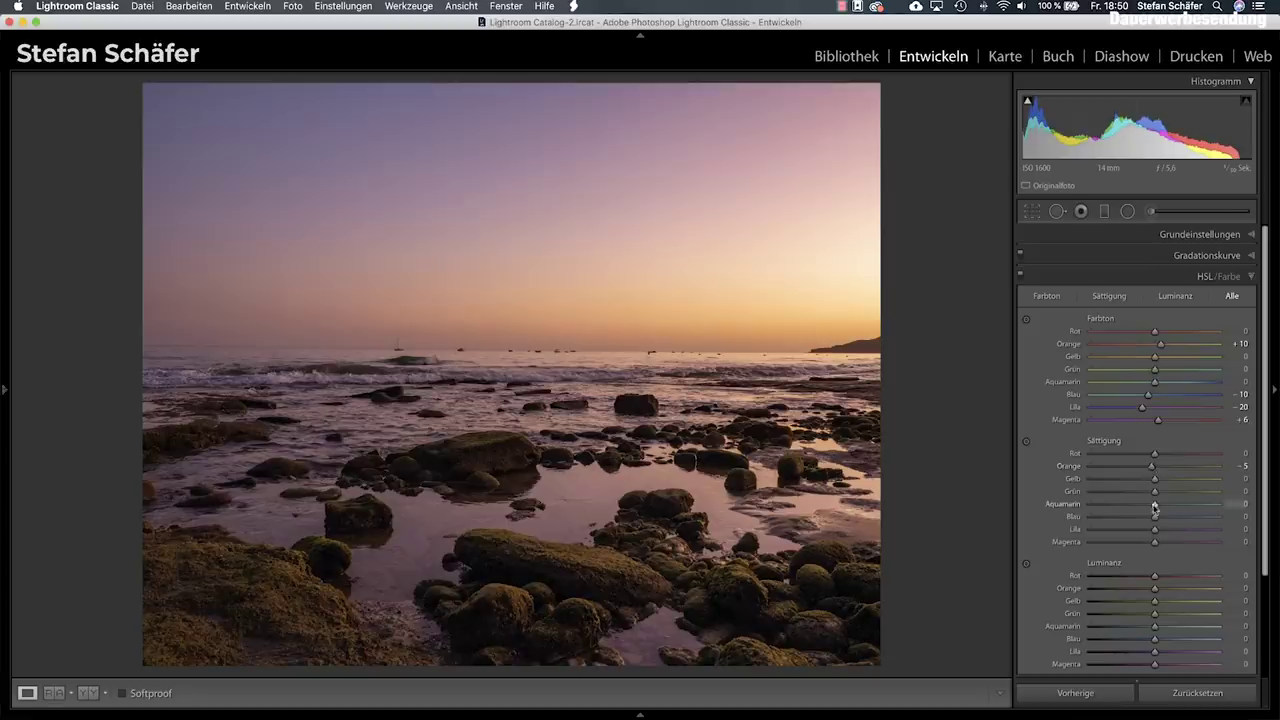
drag(1154, 491, 1136, 494)
drag(1152, 505, 1146, 516)
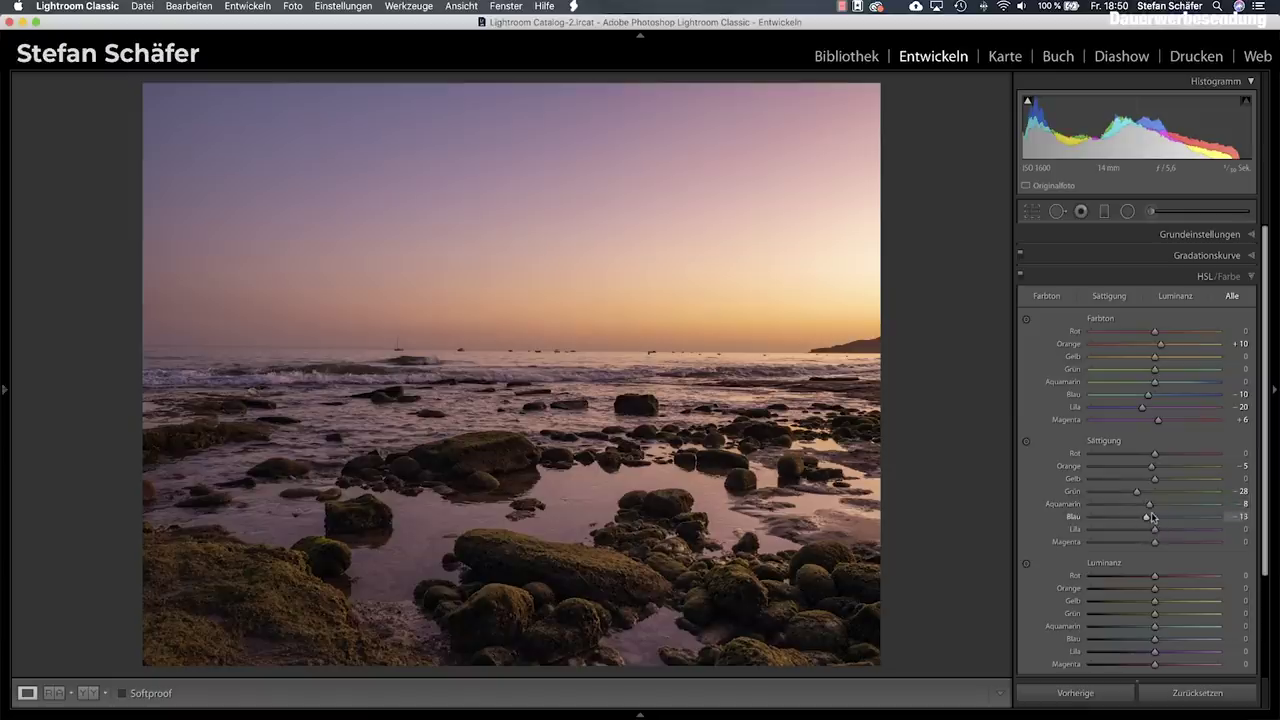
Brighten the blue luminance to +26 and the orange luminance to +9.
scroll(1186, 547, down, 1)
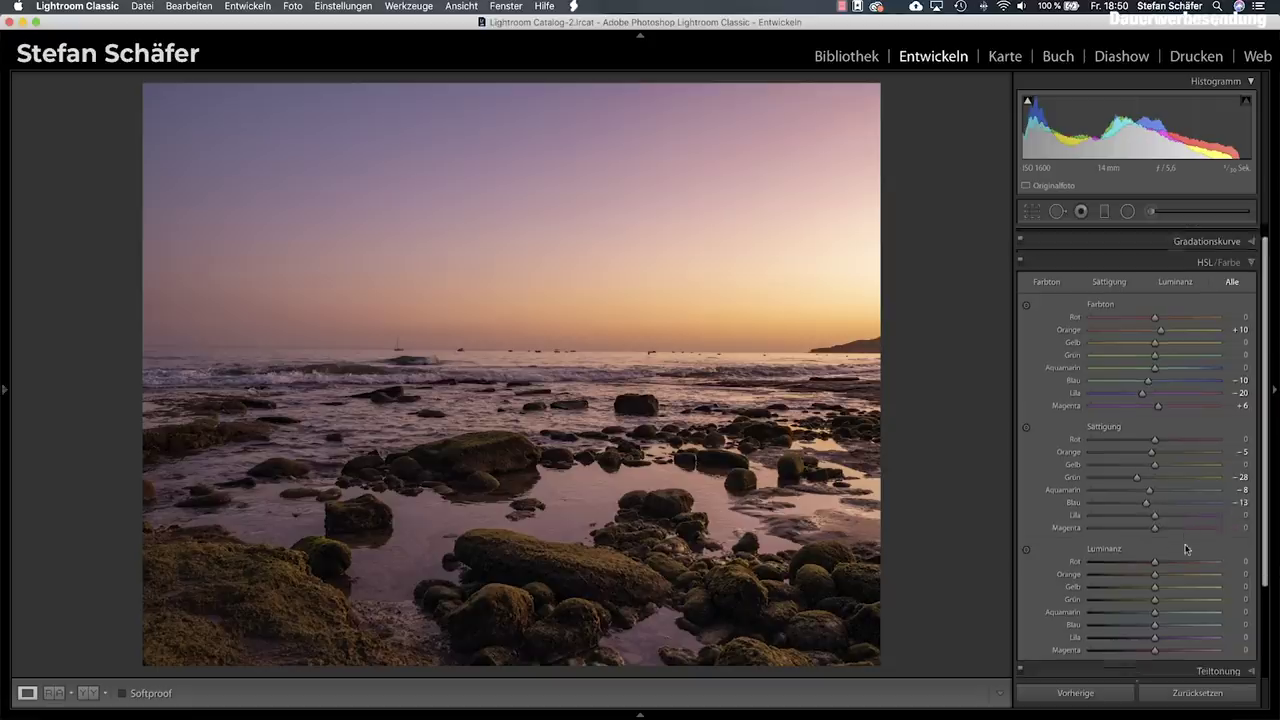
mouse_move(1155, 621)
mouse_down()
mouse_move(1171, 623)
mouse_move(1171, 585)
mouse_up()
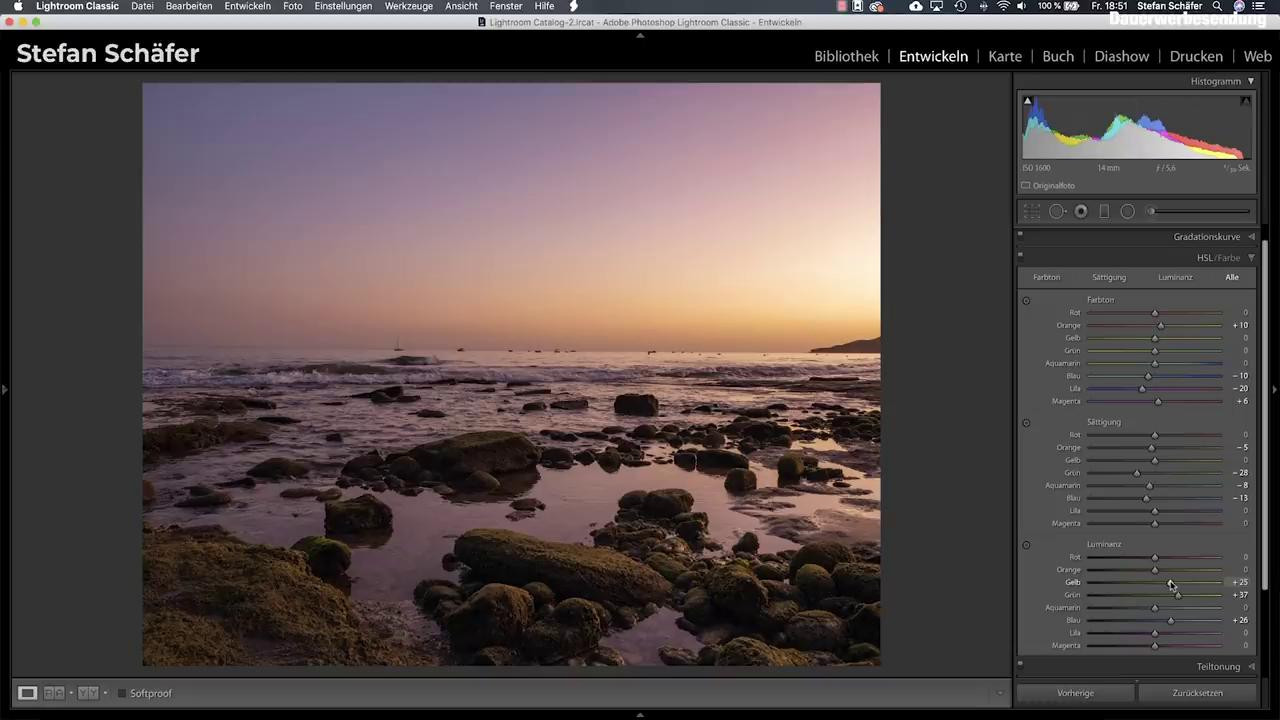
drag(1155, 569, 1161, 570)
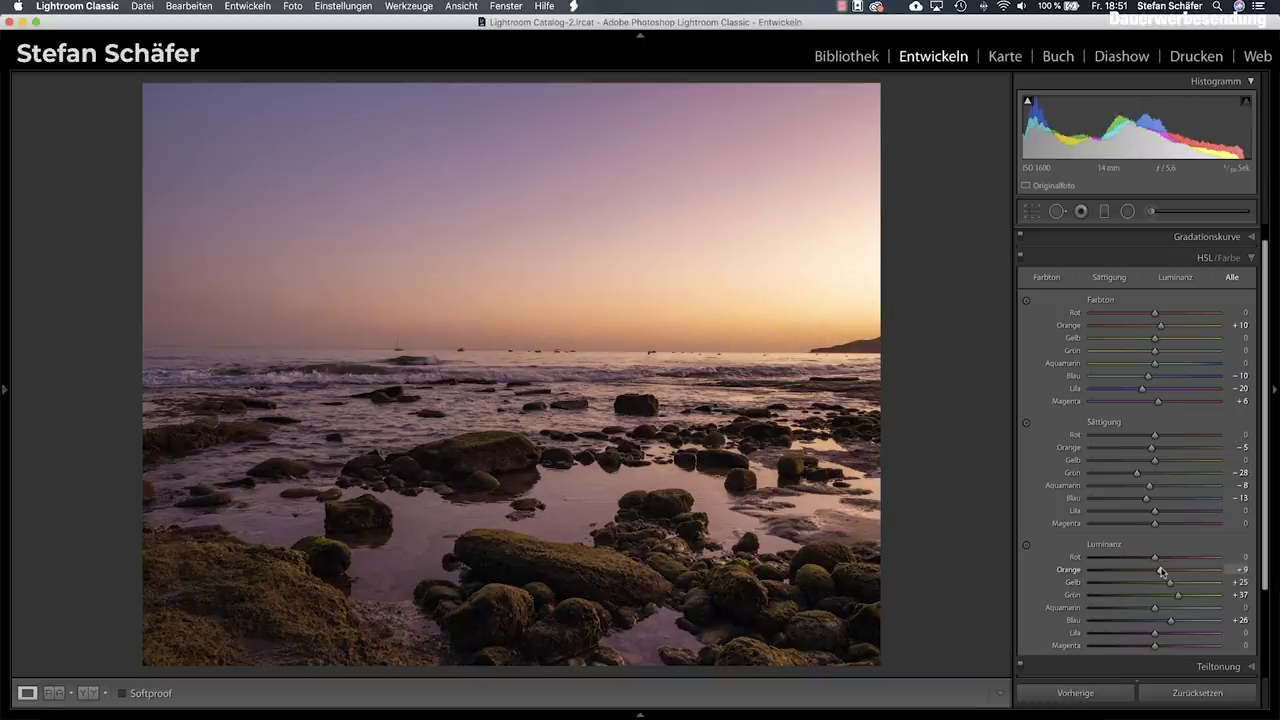
scroll(1135, 538, down, 2)
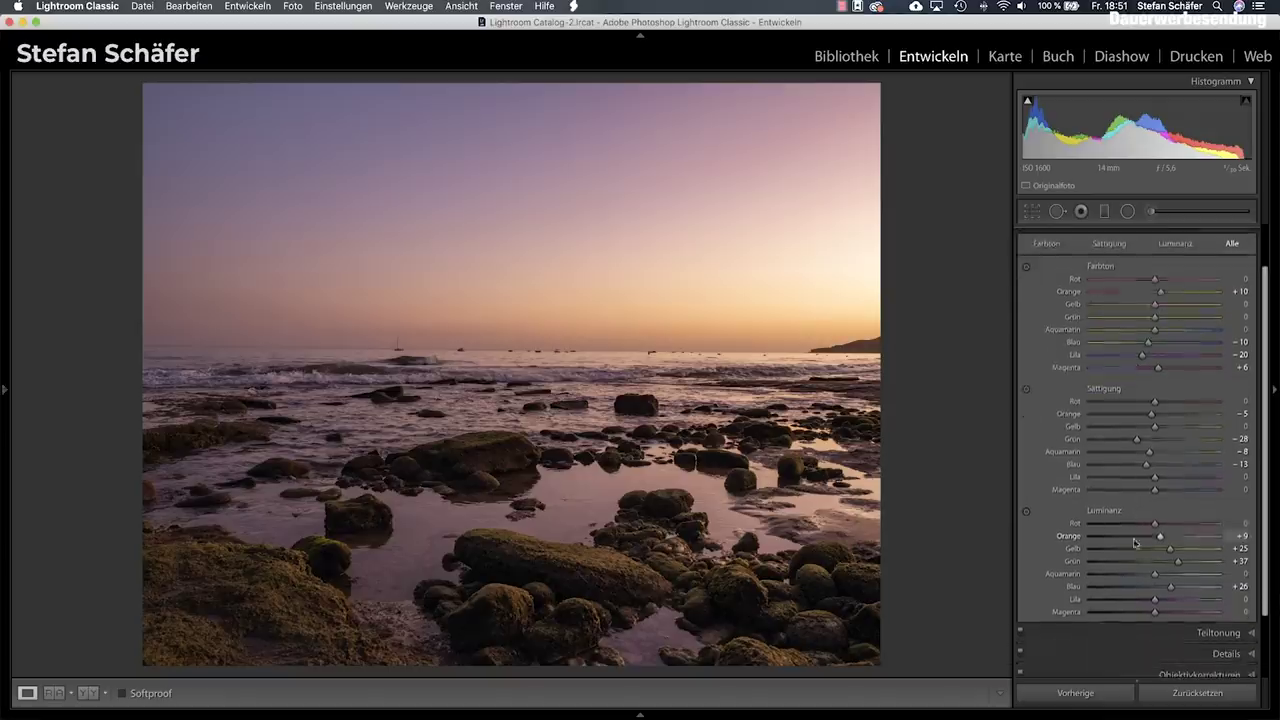
click(1188, 634)
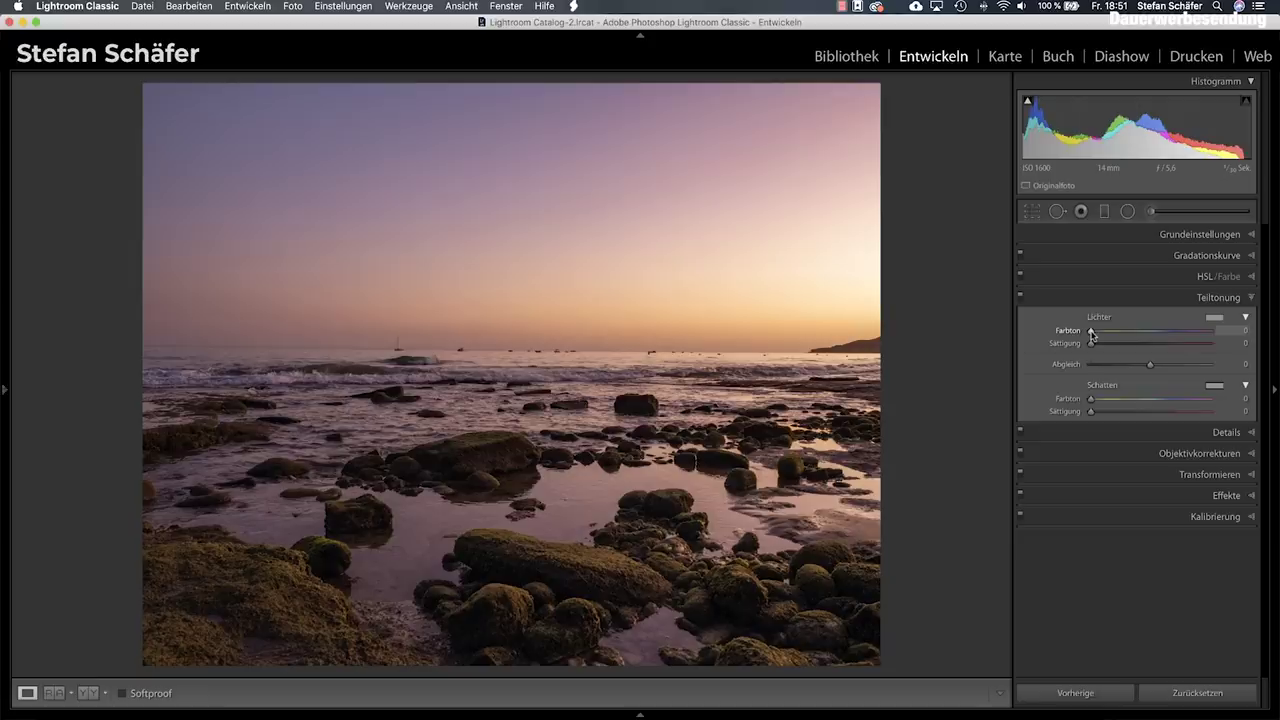
Tint the split-toning highlights with hue 26 and saturation 10.
alt+click(1092, 334)
drag(1093, 334, 1098, 336)
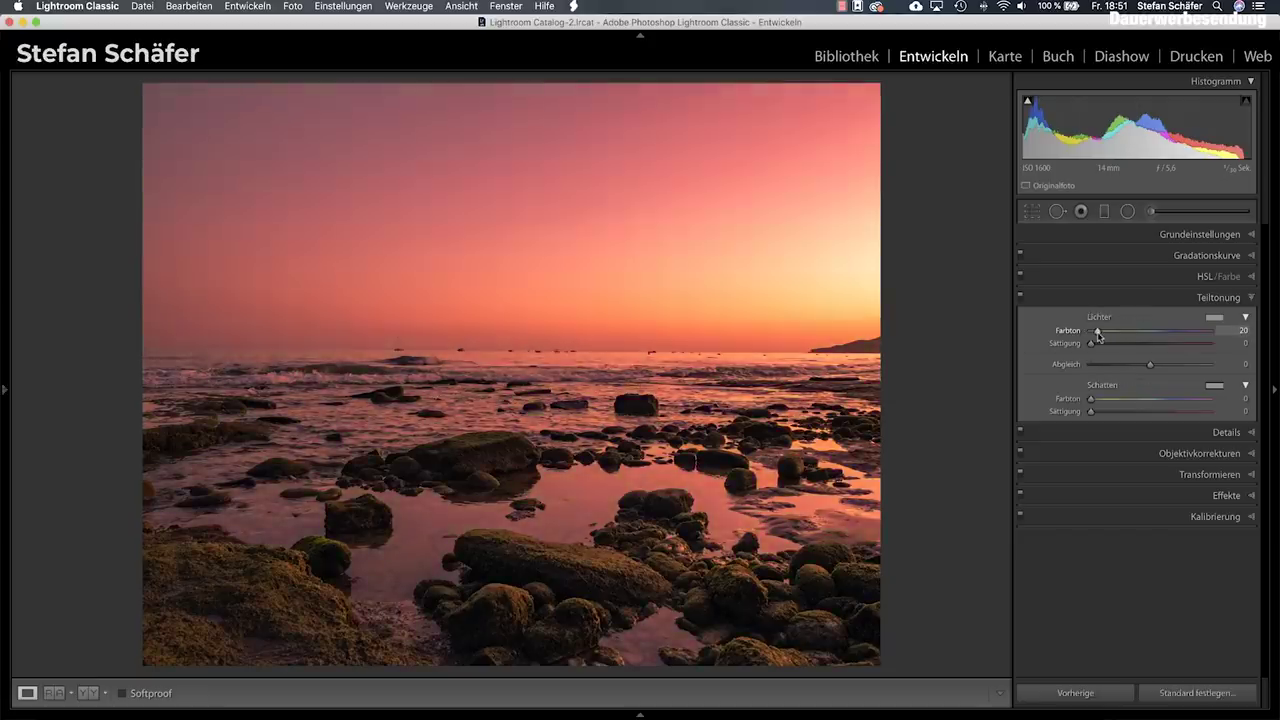
mouse_move(1098, 334)
mouse_down()
mouse_move(1116, 334)
mouse_move(1100, 334)
mouse_up()
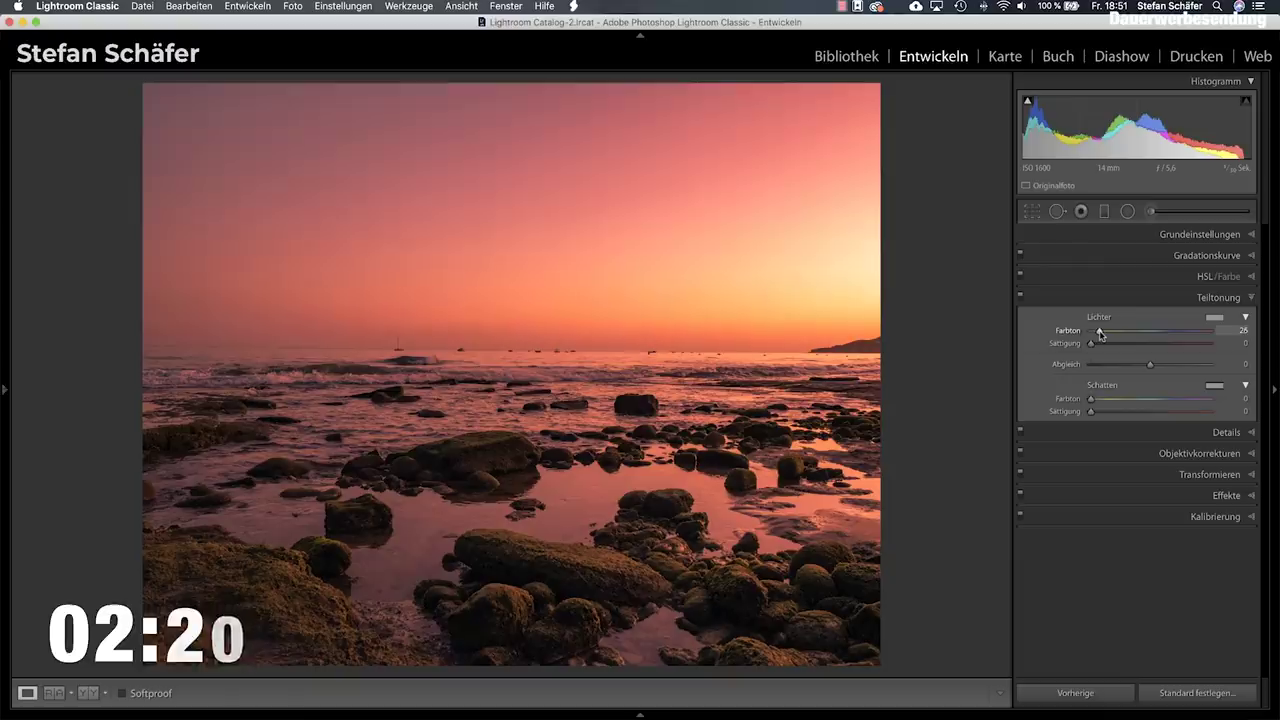
drag(1091, 343, 1104, 346)
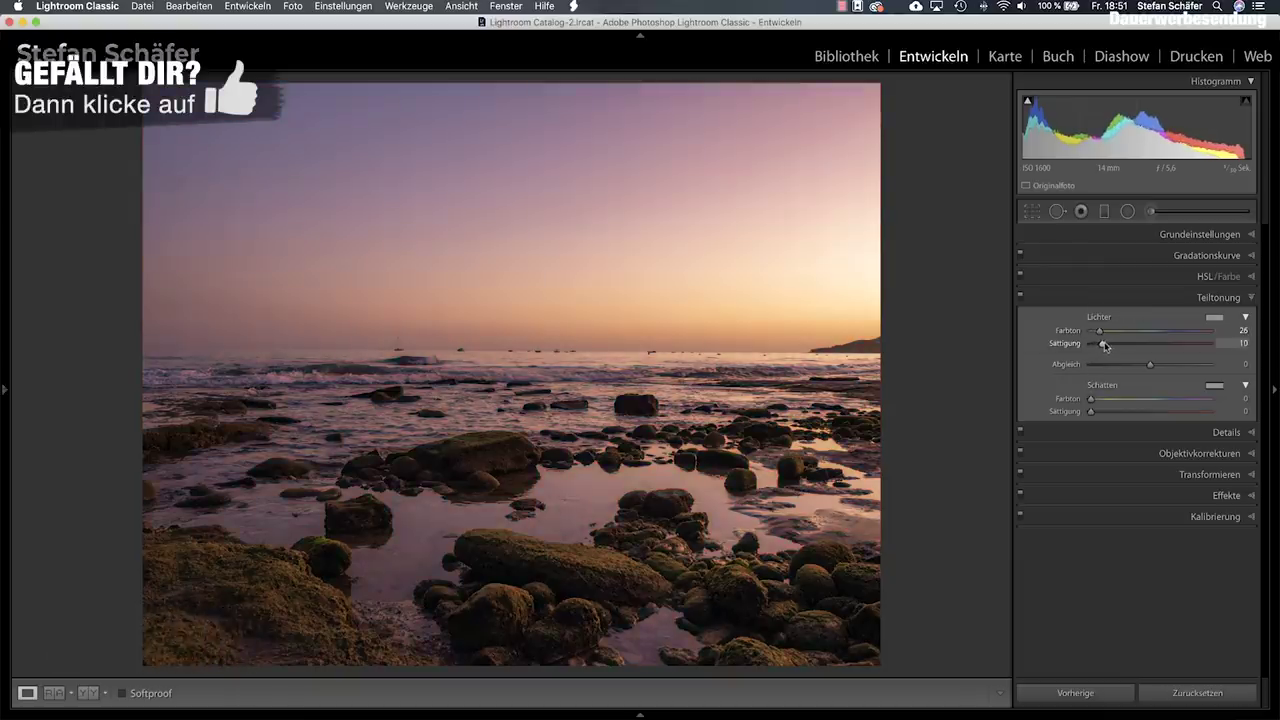
Give the shadows a warm tint of hue 25, saturation 5, and toggle split toning to compare.
drag(1093, 401, 1097, 413)
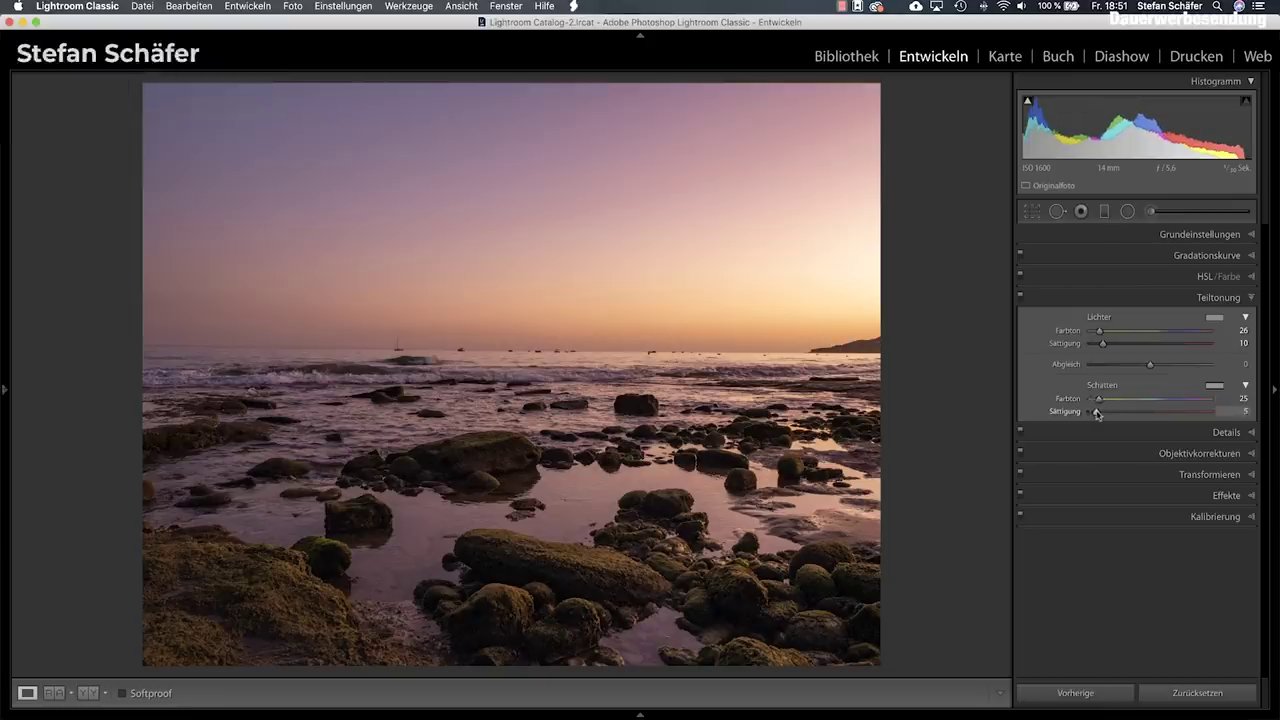
click(1019, 294)
click(1019, 295)
Set calibration shadows +10, red hue +25, green hue −15, blue hue −21 and blue saturation +19.
click(1172, 517)
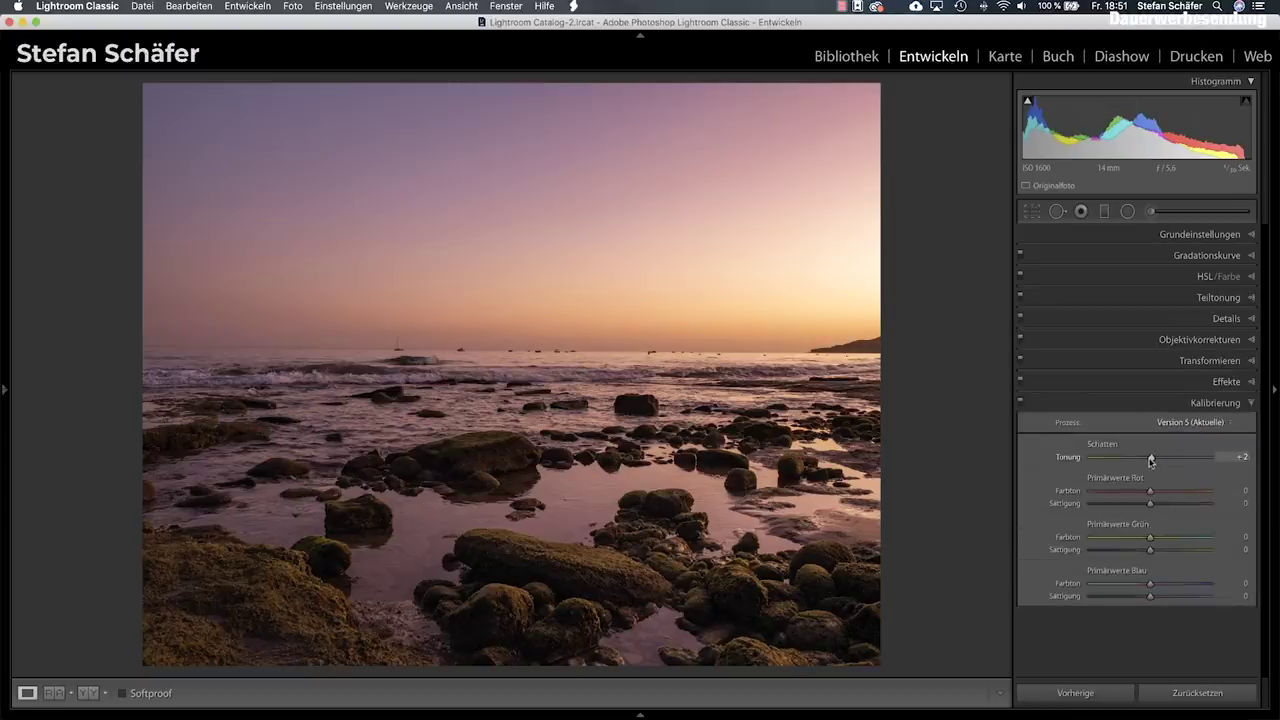
drag(1152, 461, 1156, 461)
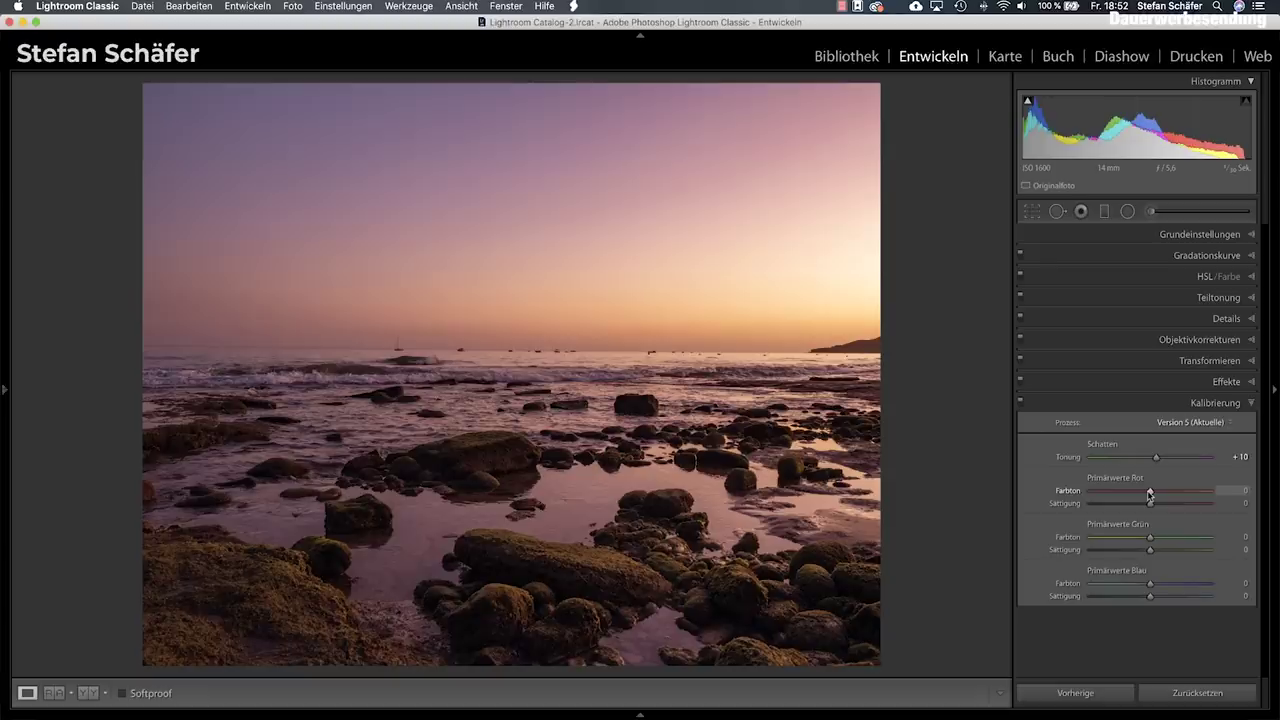
drag(1150, 494, 1166, 494)
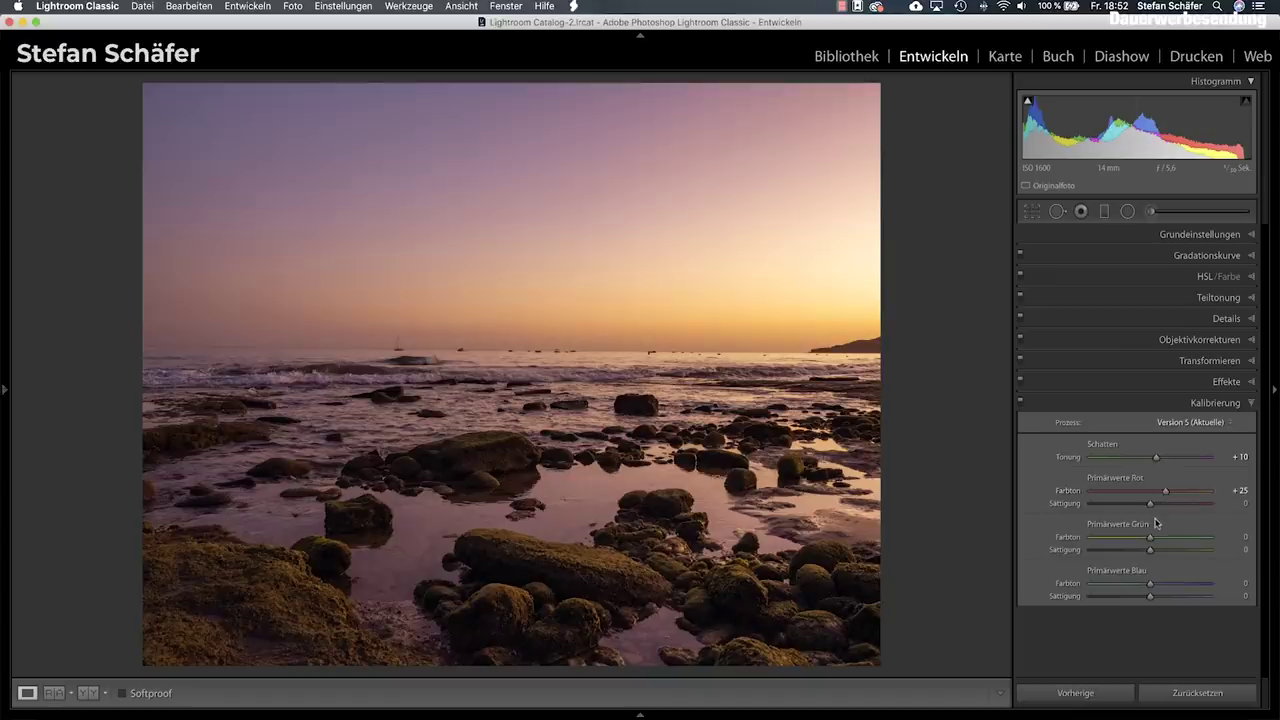
drag(1151, 534, 1142, 540)
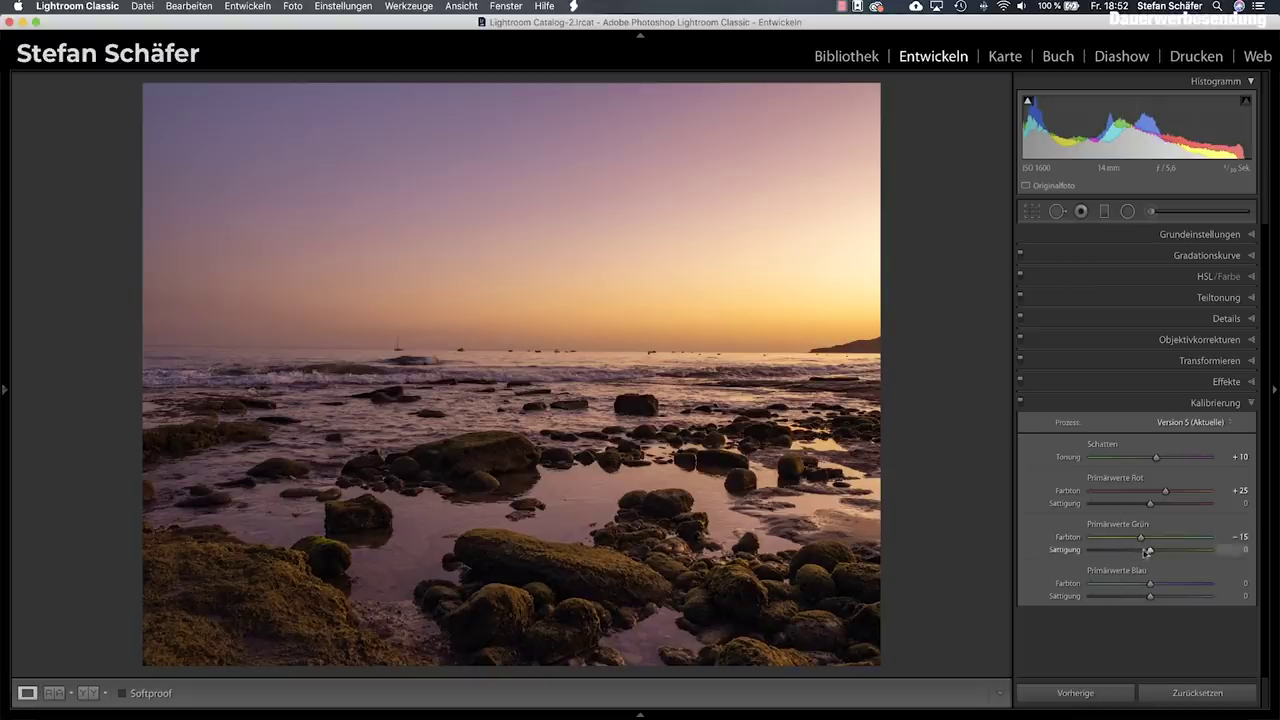
drag(1150, 585, 1137, 587)
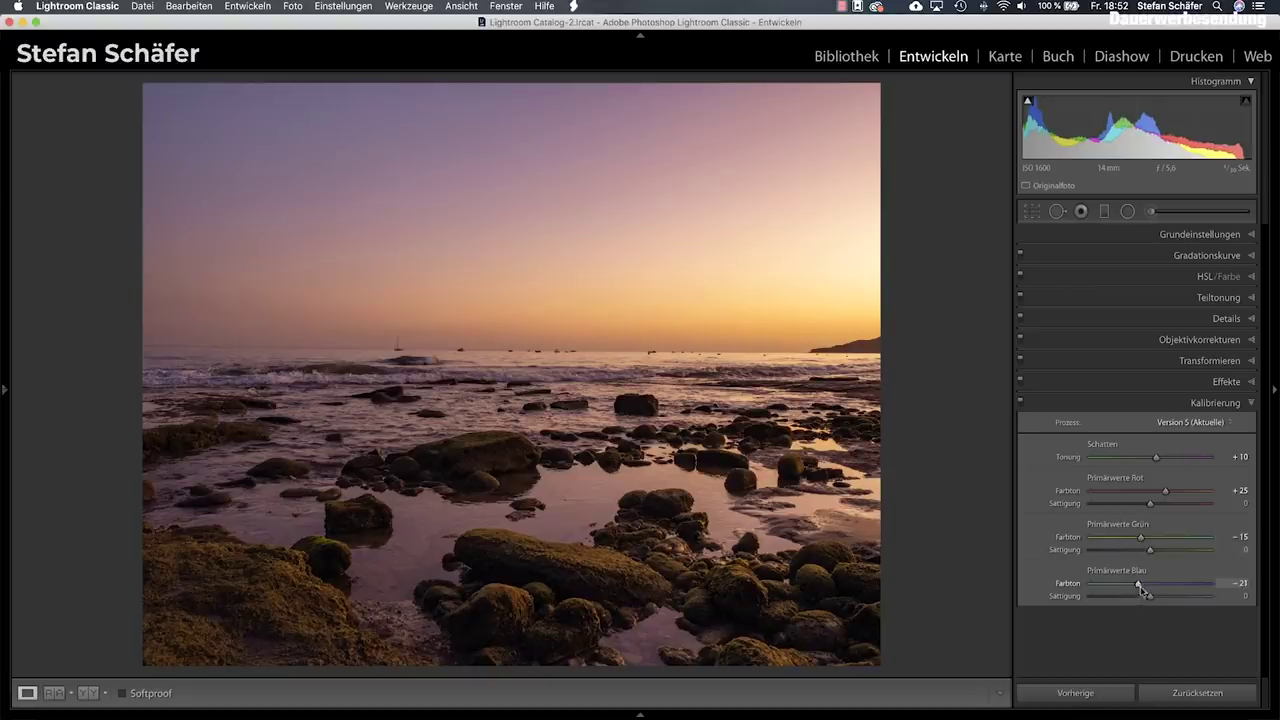
drag(1152, 597, 1155, 597)
mouse_move(1154, 597)
mouse_down()
mouse_move(1210, 597)
mouse_move(1123, 597)
mouse_move(1204, 601)
mouse_move(1134, 597)
mouse_move(1163, 600)
mouse_up()
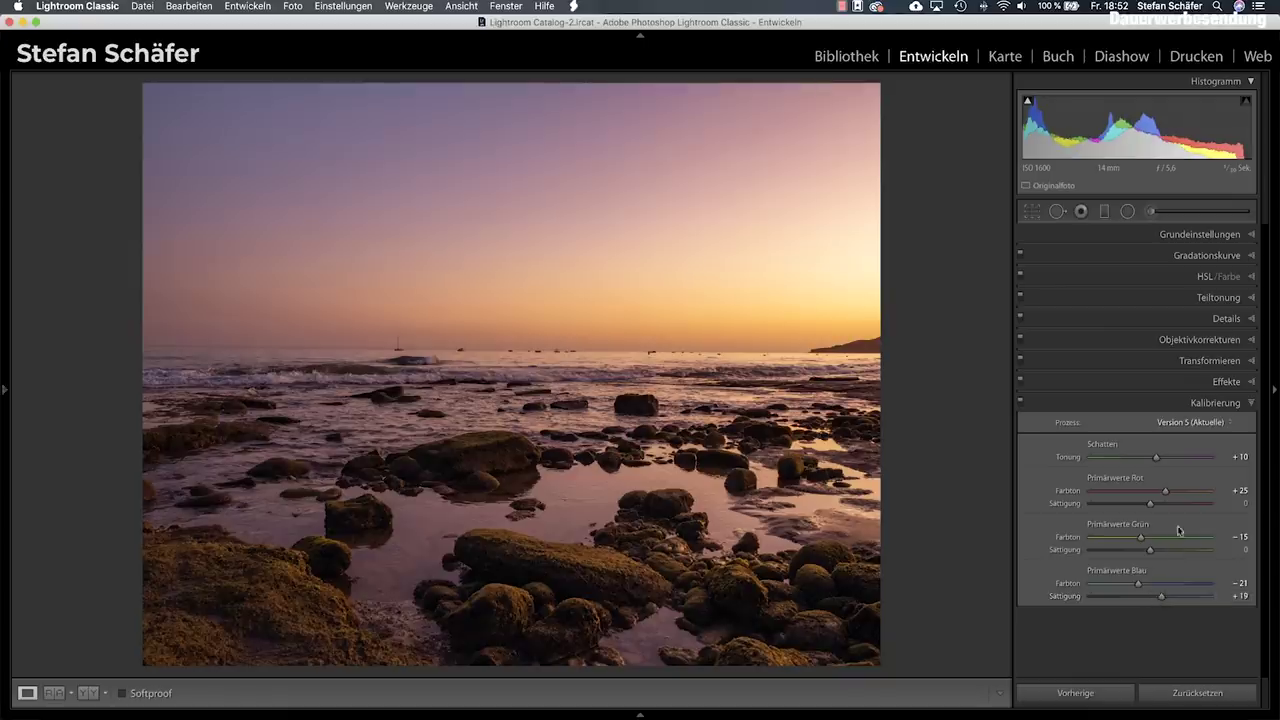
Paint an adjustment brush with added exposure and structure across the rocks, then lower its exposure.
key(k)
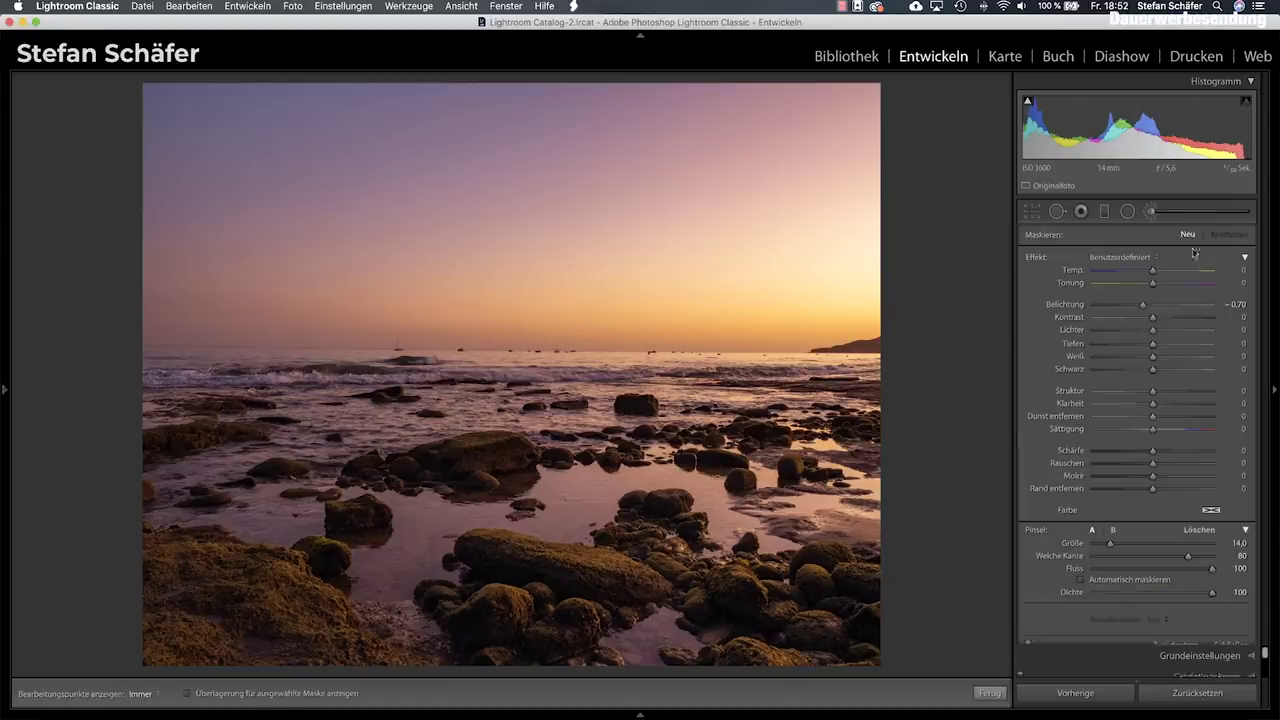
mouse_move(1153, 304)
mouse_down()
mouse_move(1165, 305)
mouse_move(1170, 331)
mouse_move(1159, 331)
mouse_move(1171, 317)
mouse_up()
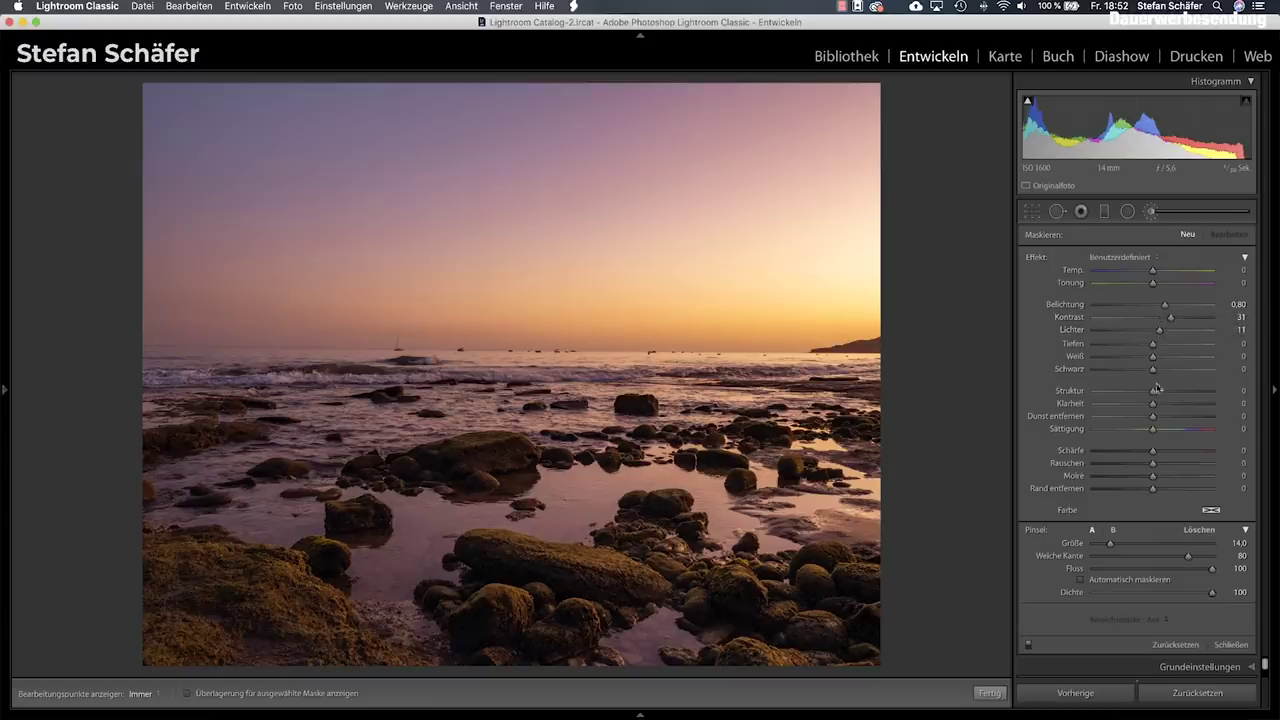
drag(1153, 391, 1169, 391)
key(h)
drag(493, 556, 610, 592)
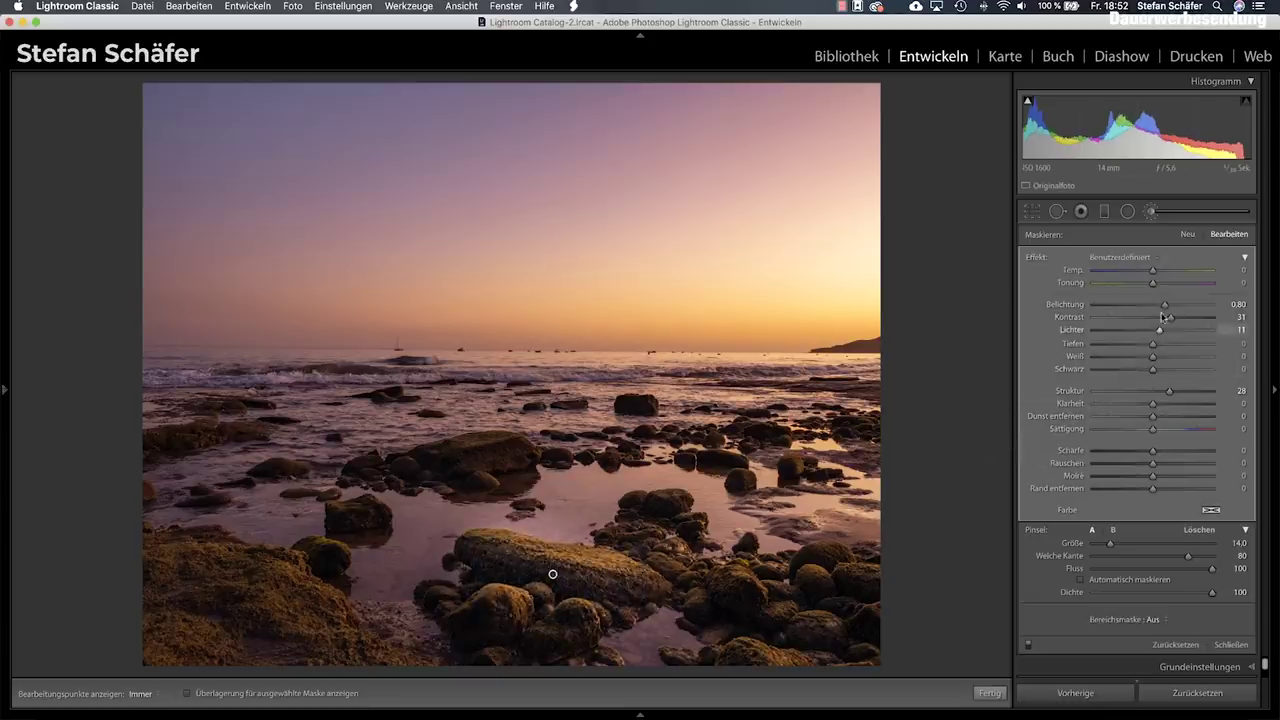
drag(1164, 304, 1152, 306)
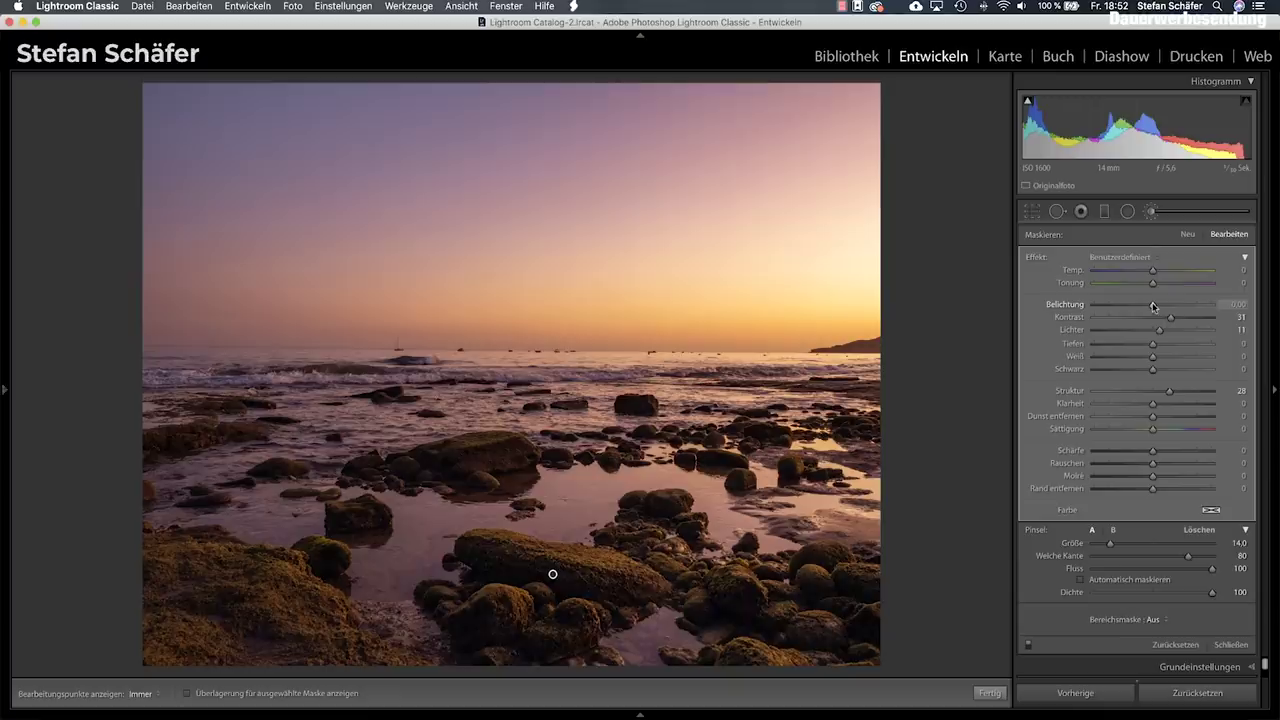
key(h)
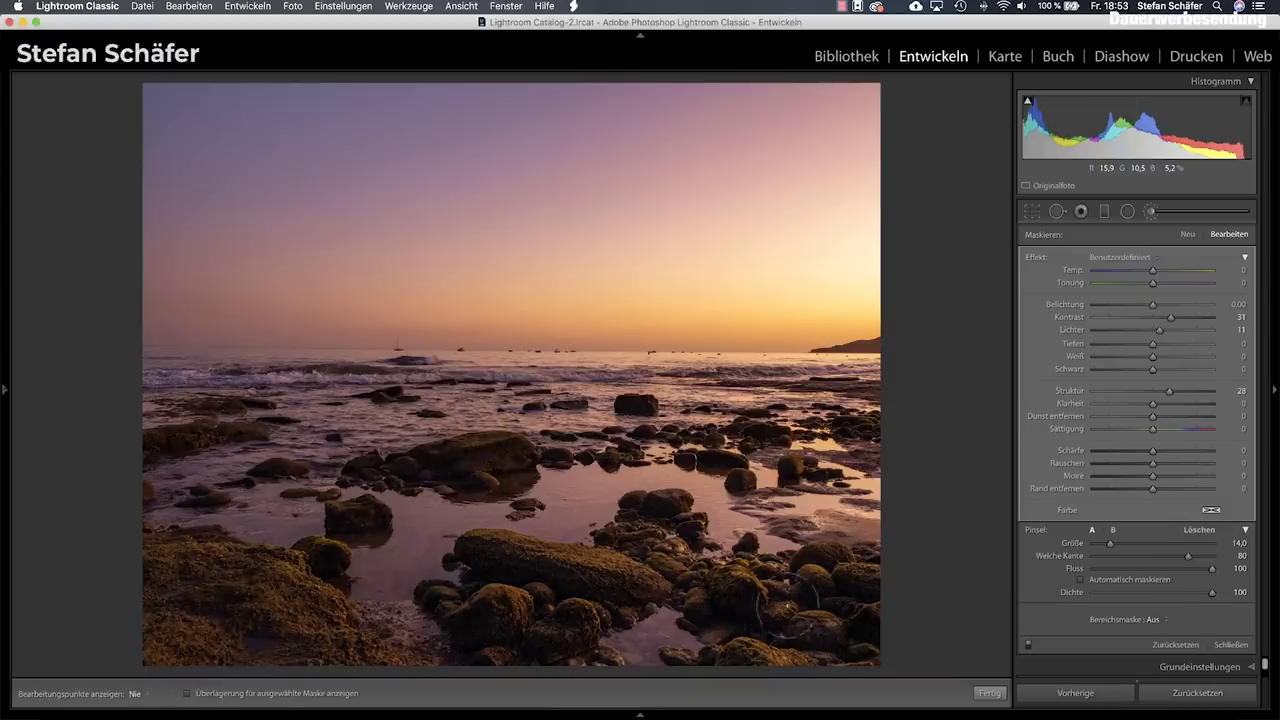
key(h)
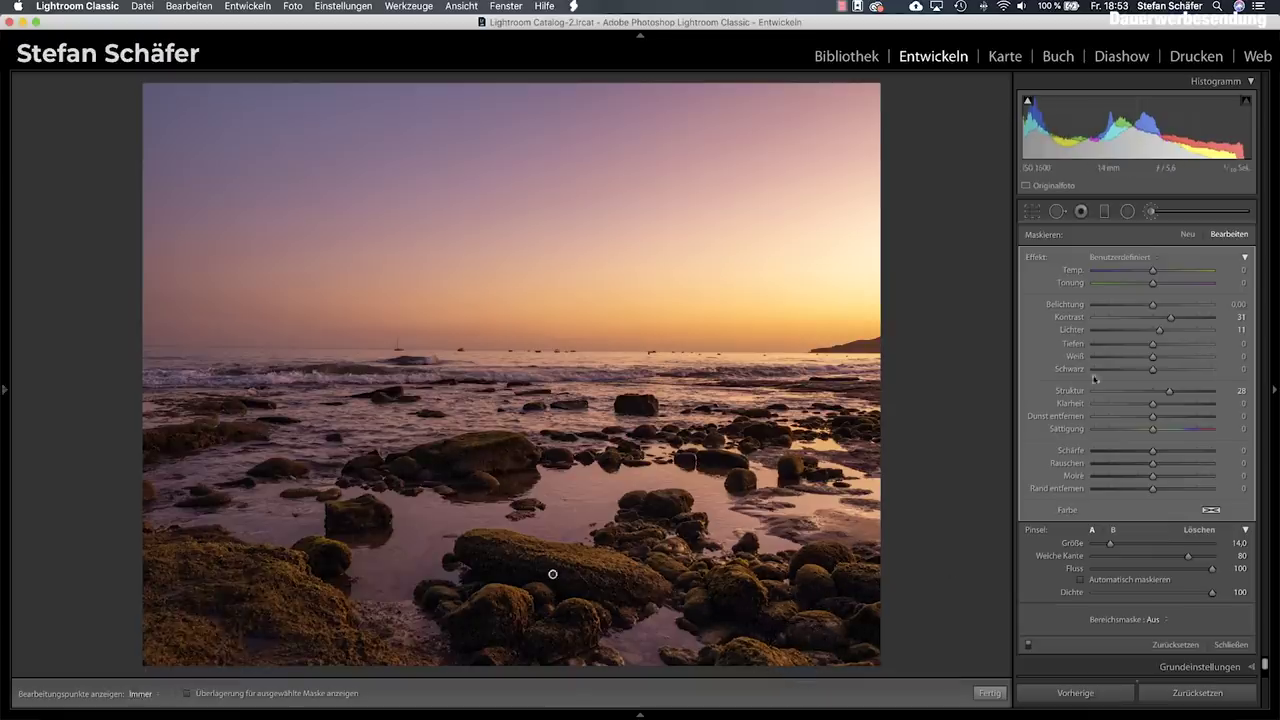
Paint a second, reset brush mask over the rocks and finish the brush edits.
click(1187, 234)
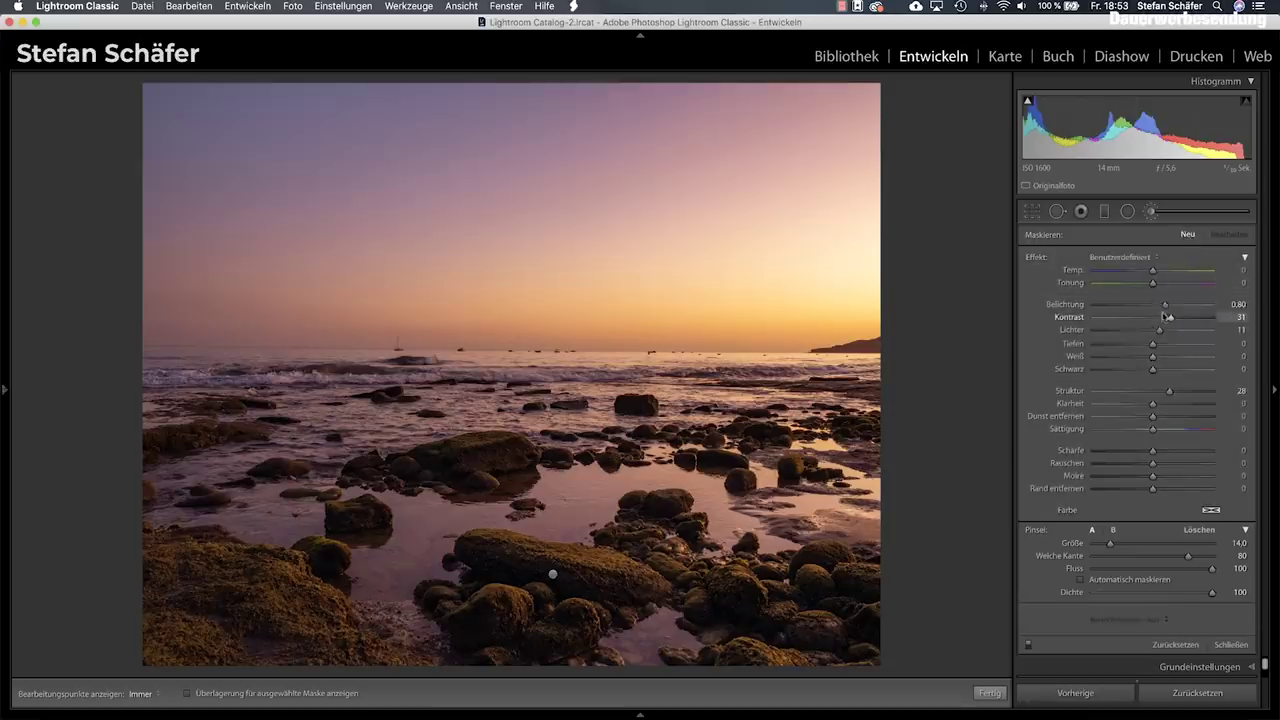
double_click(1040, 257)
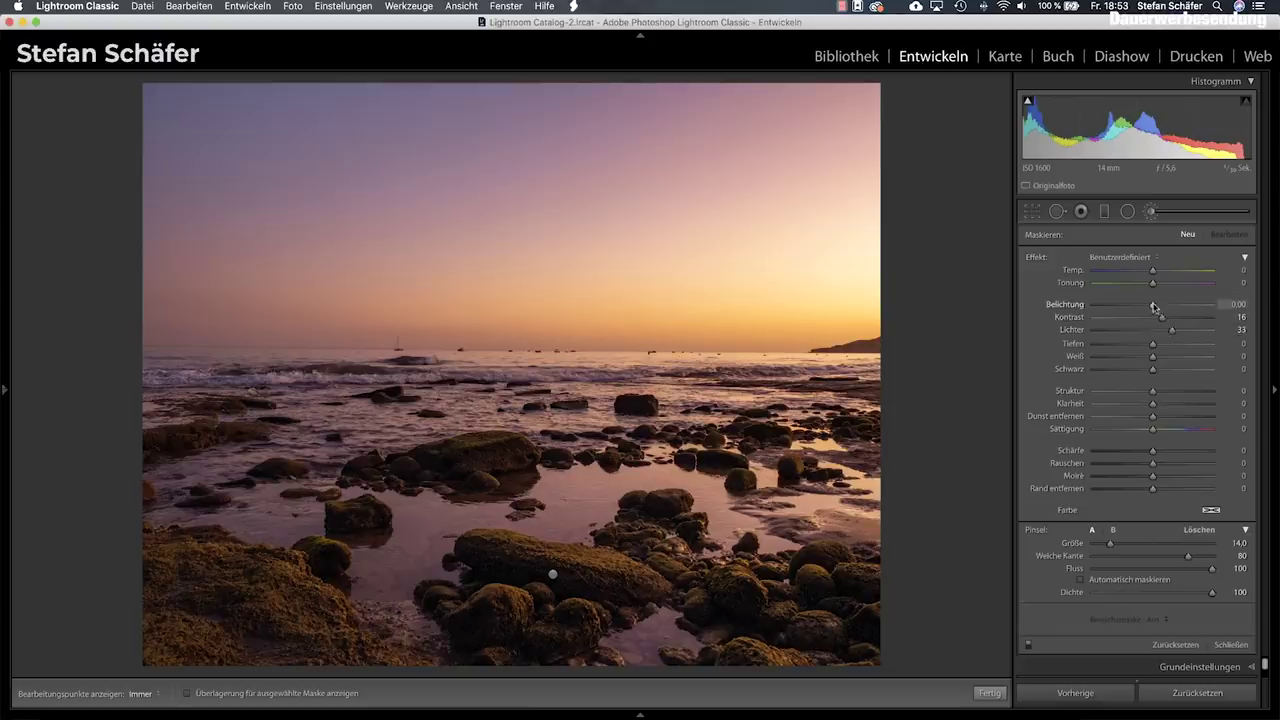
key(h)
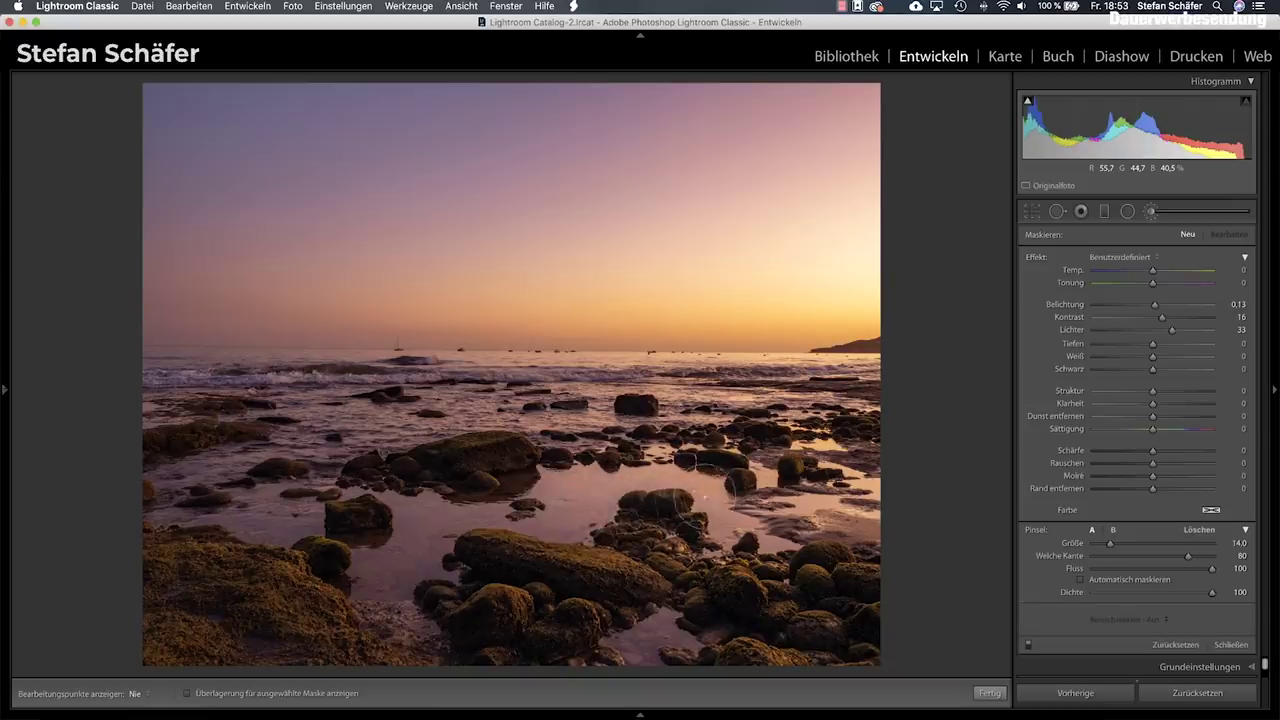
mouse_move(799, 506)
mouse_down()
mouse_move(294, 520)
mouse_move(190, 498)
mouse_move(405, 568)
mouse_up()
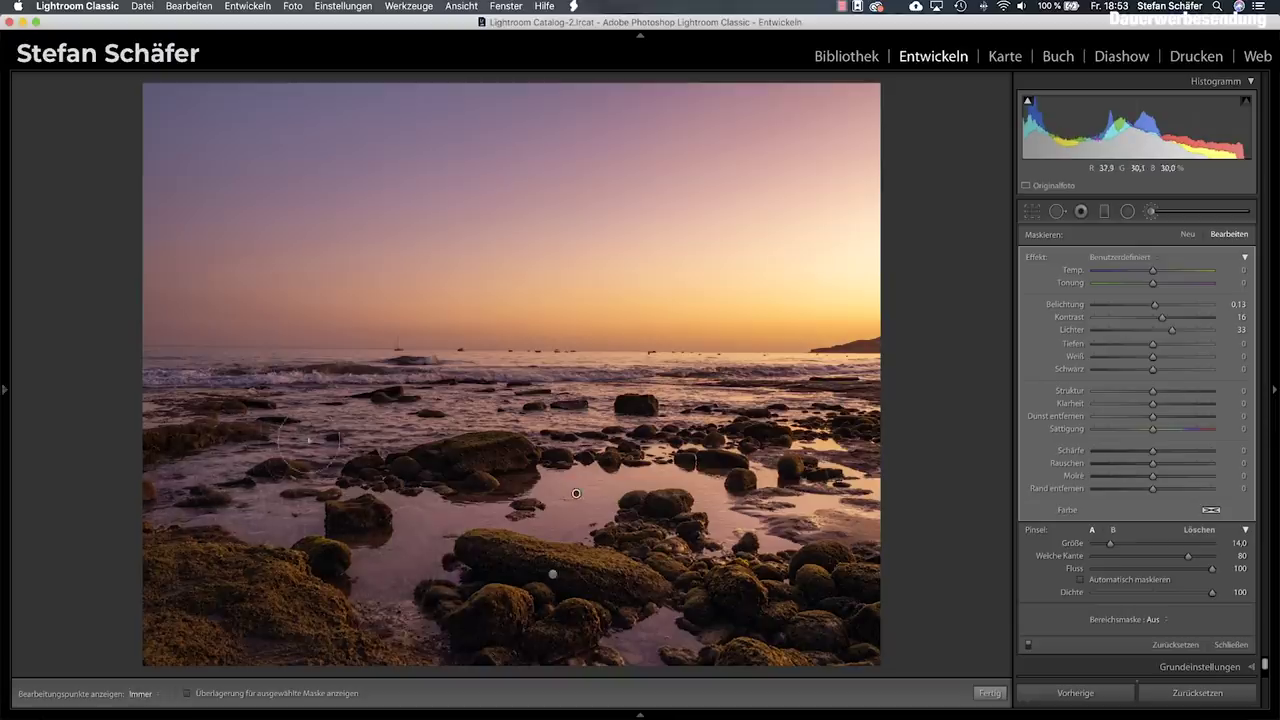
key(h)
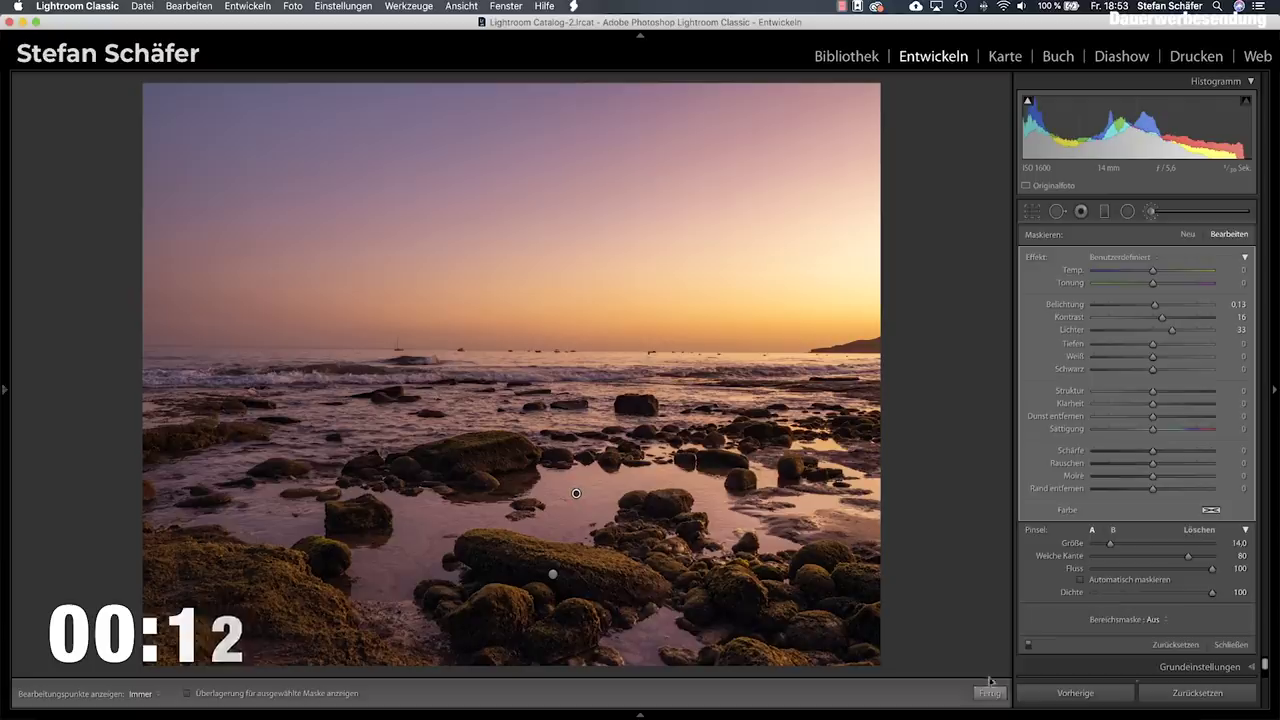
click(1150, 211)
Add a shallow-angled graduated filter over the sky with exposure −0.95 and temperature −28.
click(1105, 211)
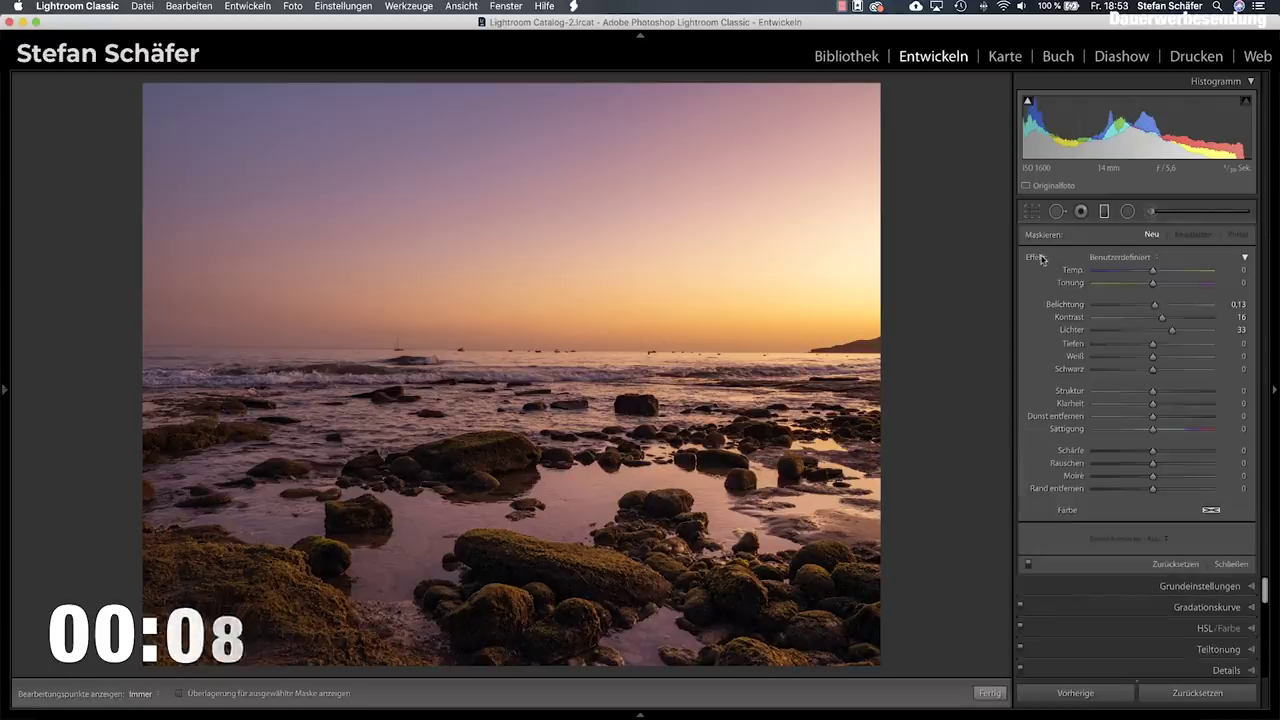
double_click(1035, 257)
drag(1147, 304, 1138, 304)
mouse_move(423, 190)
mouse_down()
mouse_move(466, 285)
mouse_move(455, 390)
mouse_up()
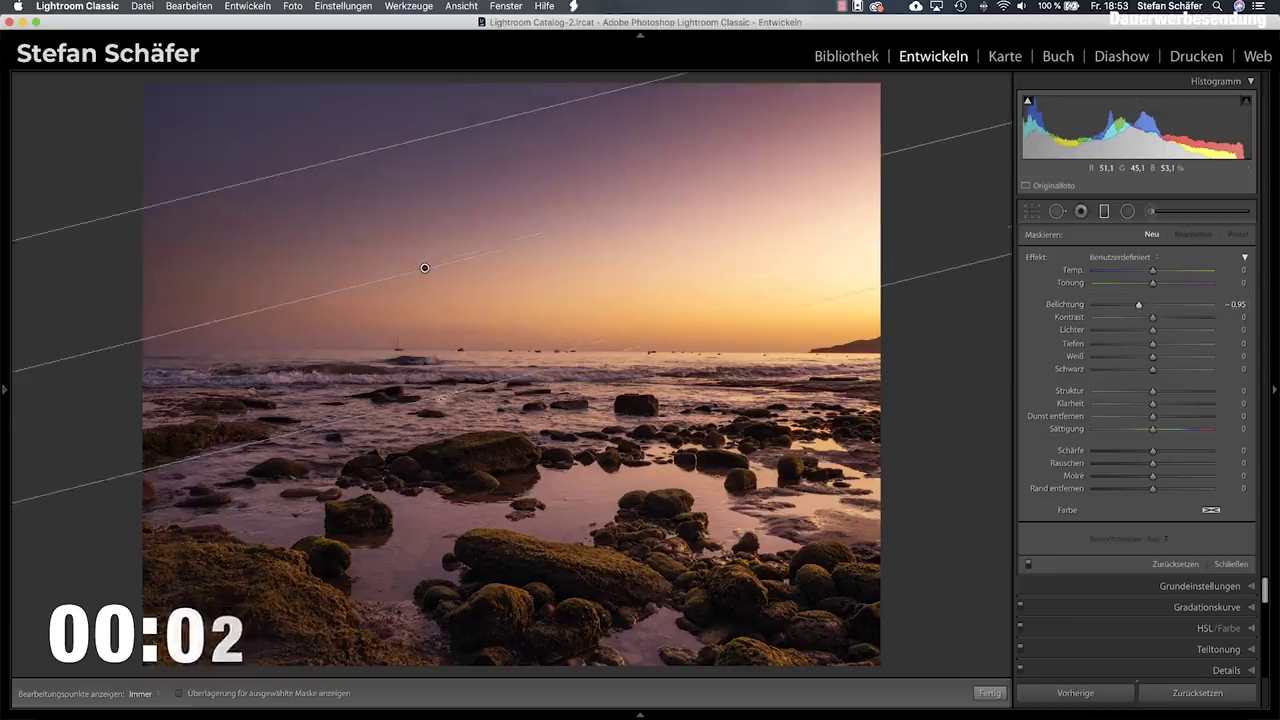
drag(455, 392, 435, 410)
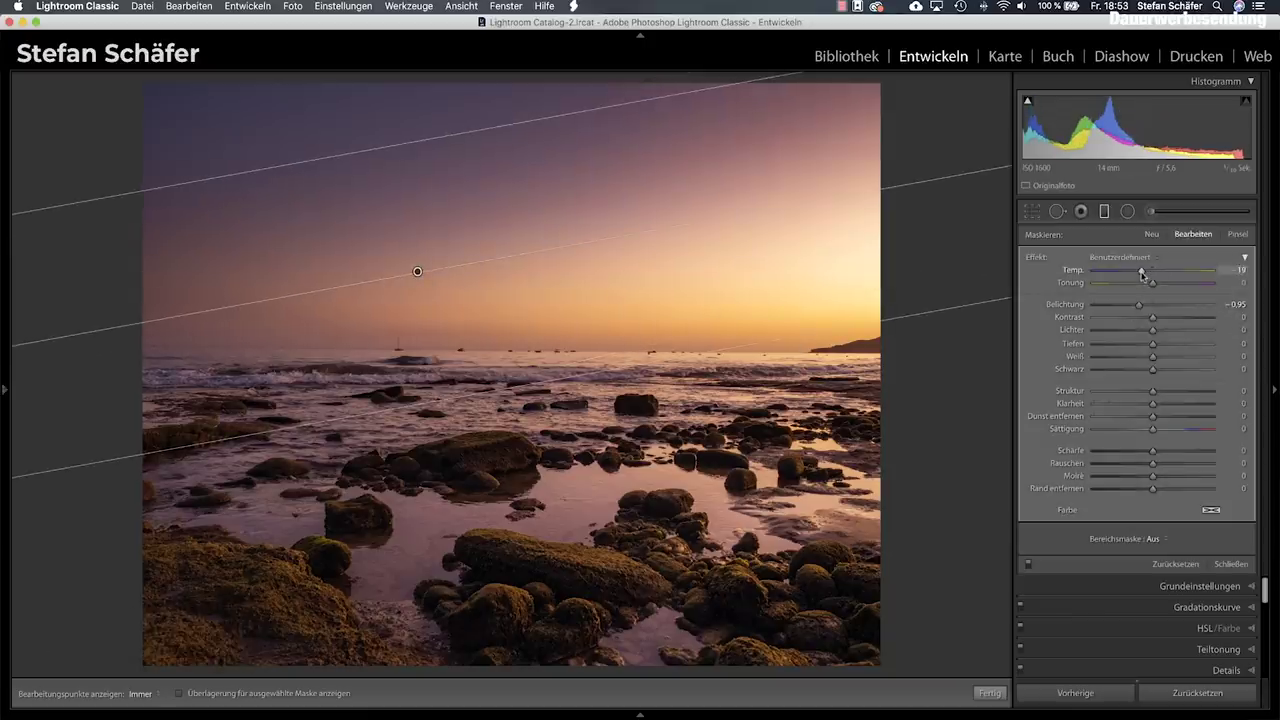
drag(1141, 274, 1141, 308)
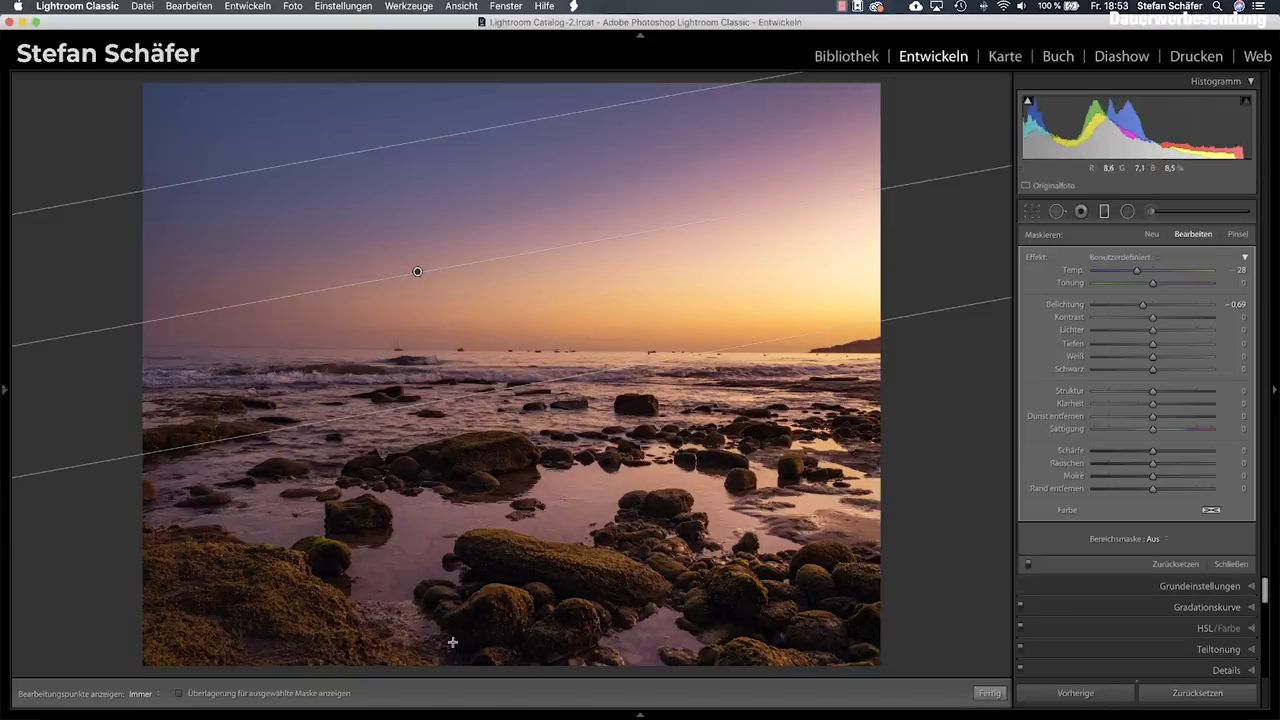
Add a second gradient over the bottom rocks with neutral temperature and exposure −0.51.
drag(455, 641, 457, 566)
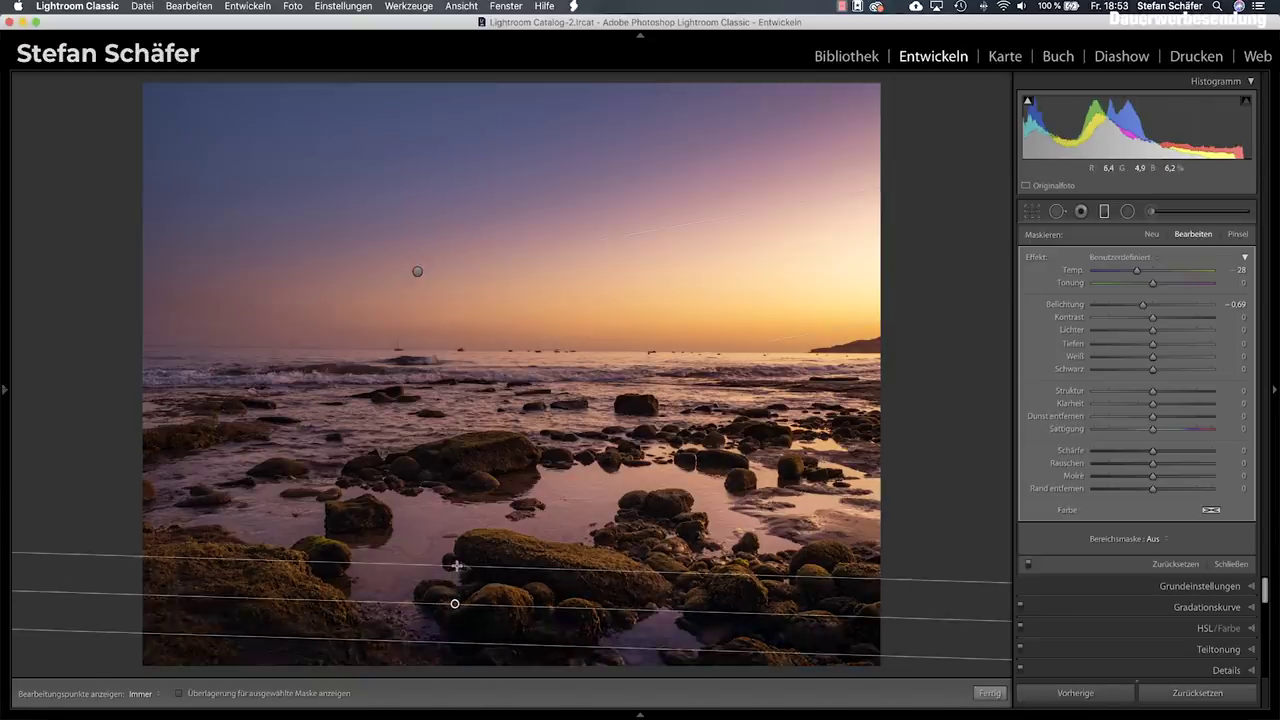
drag(1137, 270, 1151, 272)
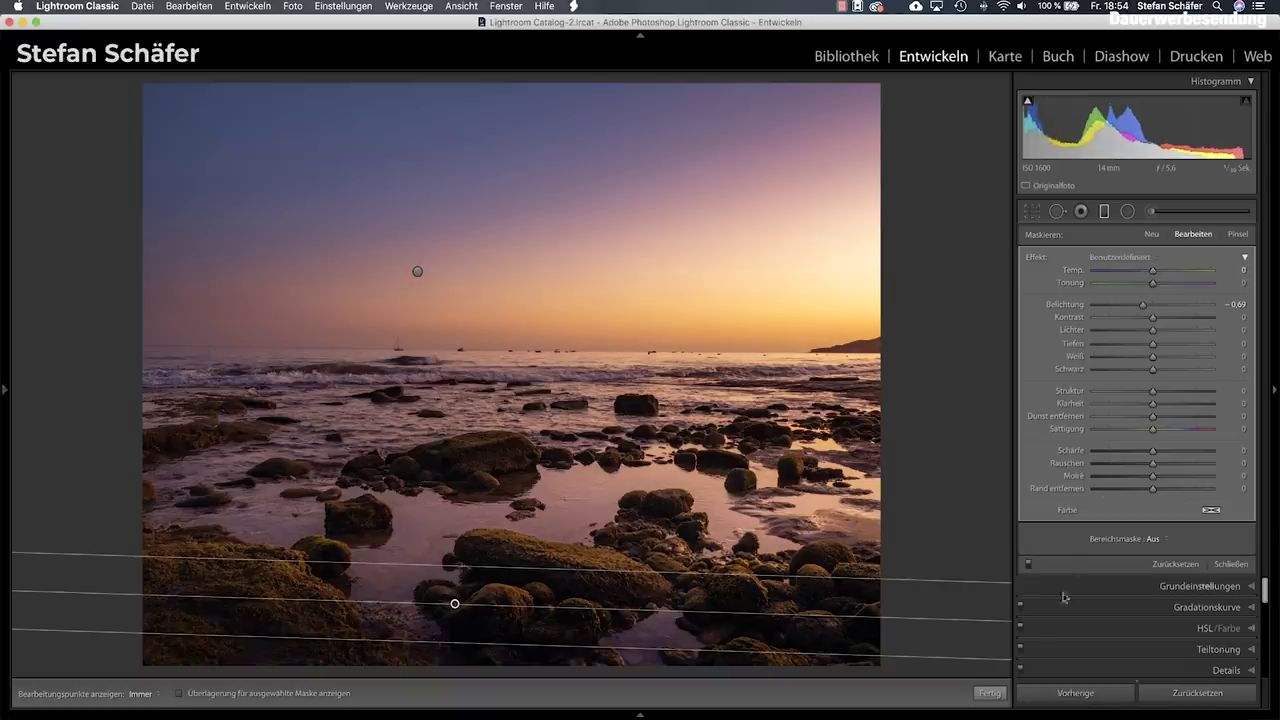
drag(1143, 304, 1147, 304)
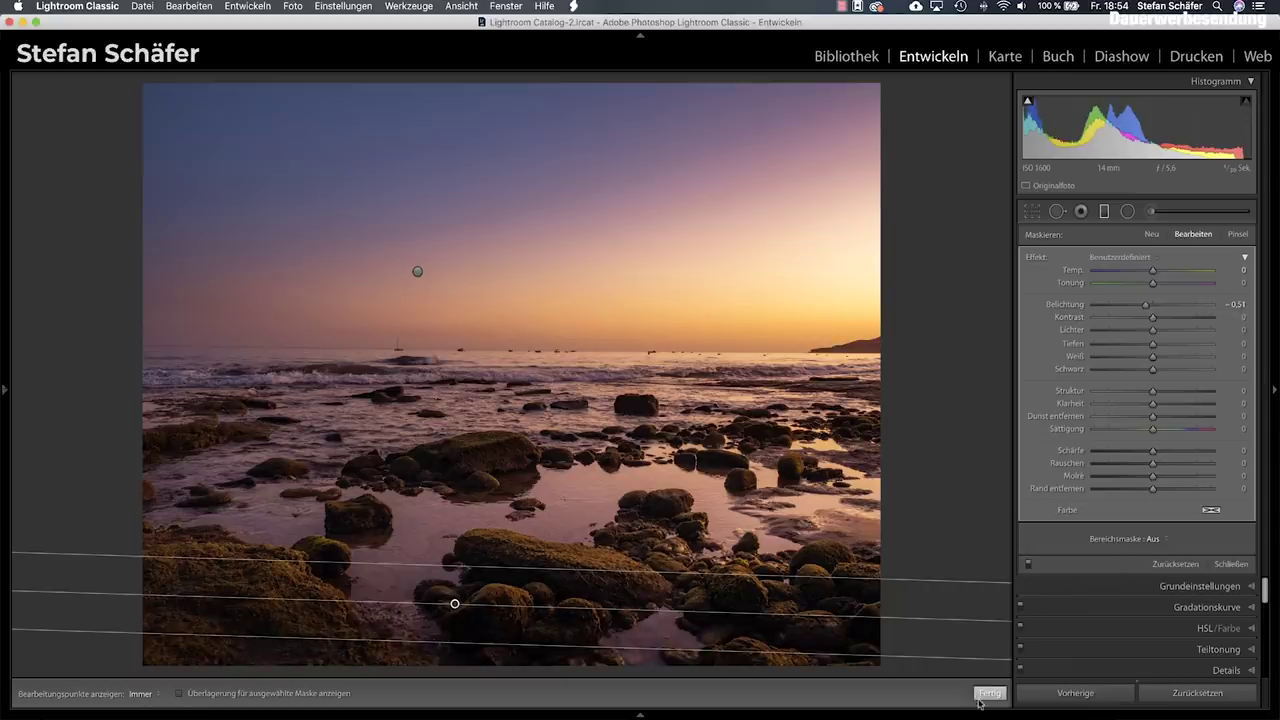
click(989, 692)
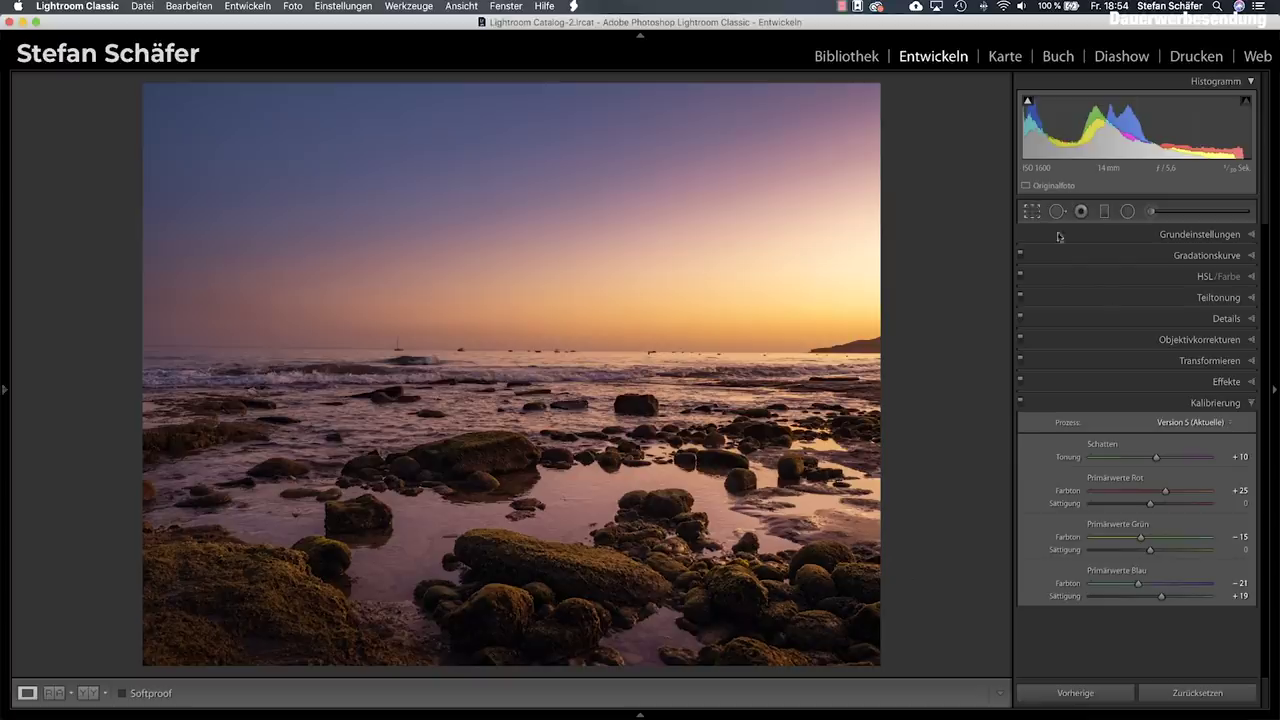
Straighten the horizon by −0.55° and trim the crop's top and bottom edges.
key(r)
click(1036, 298)
drag(300, 348, 892, 353)
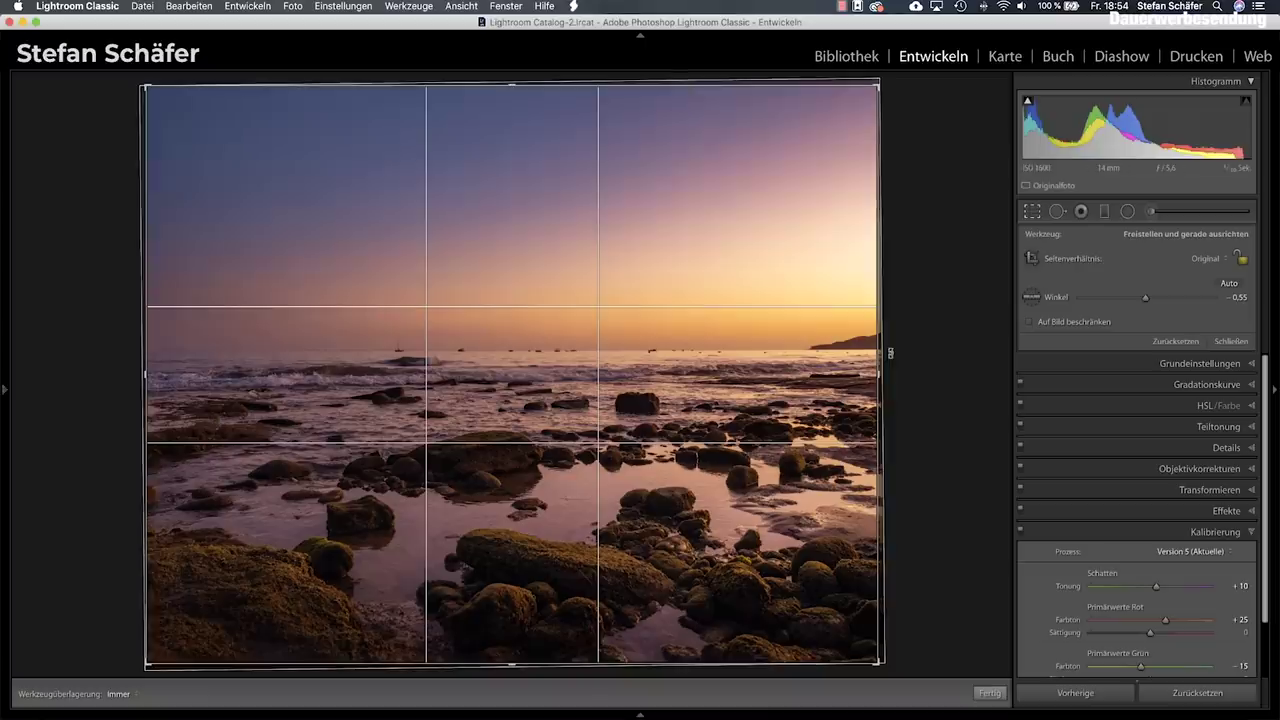
drag(529, 658, 529, 655)
drag(508, 80, 509, 118)
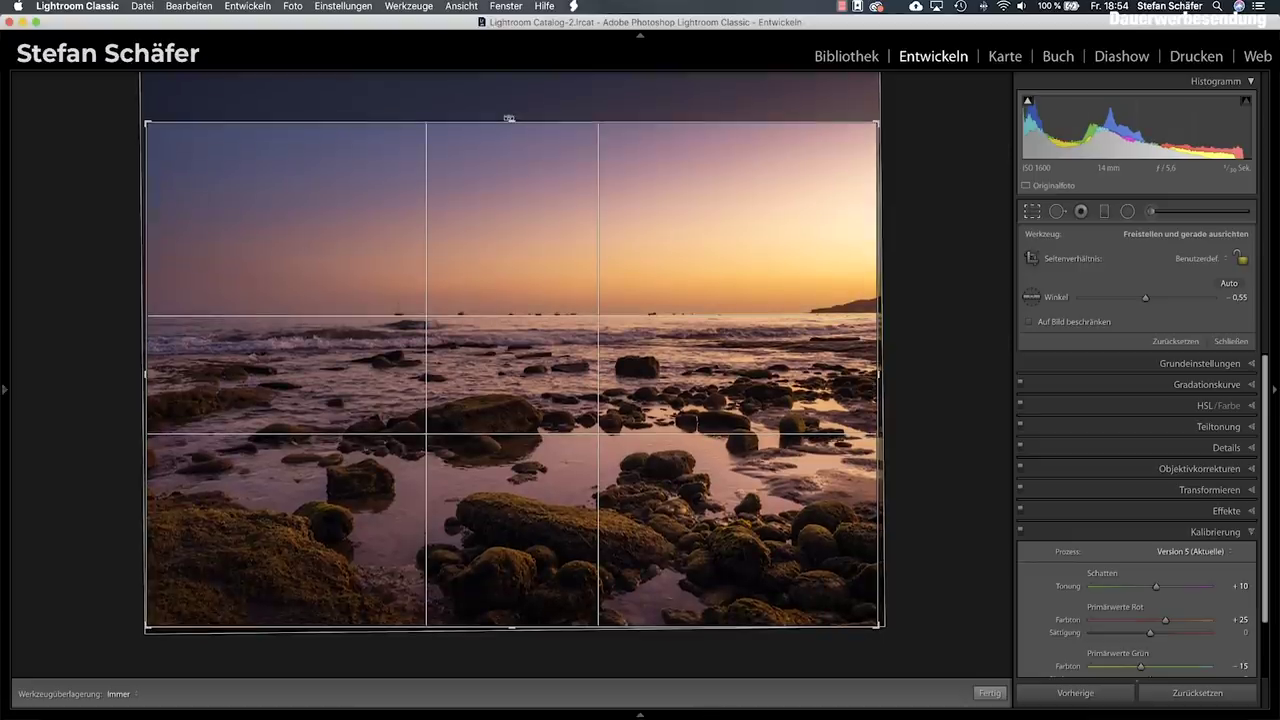
key(Return)
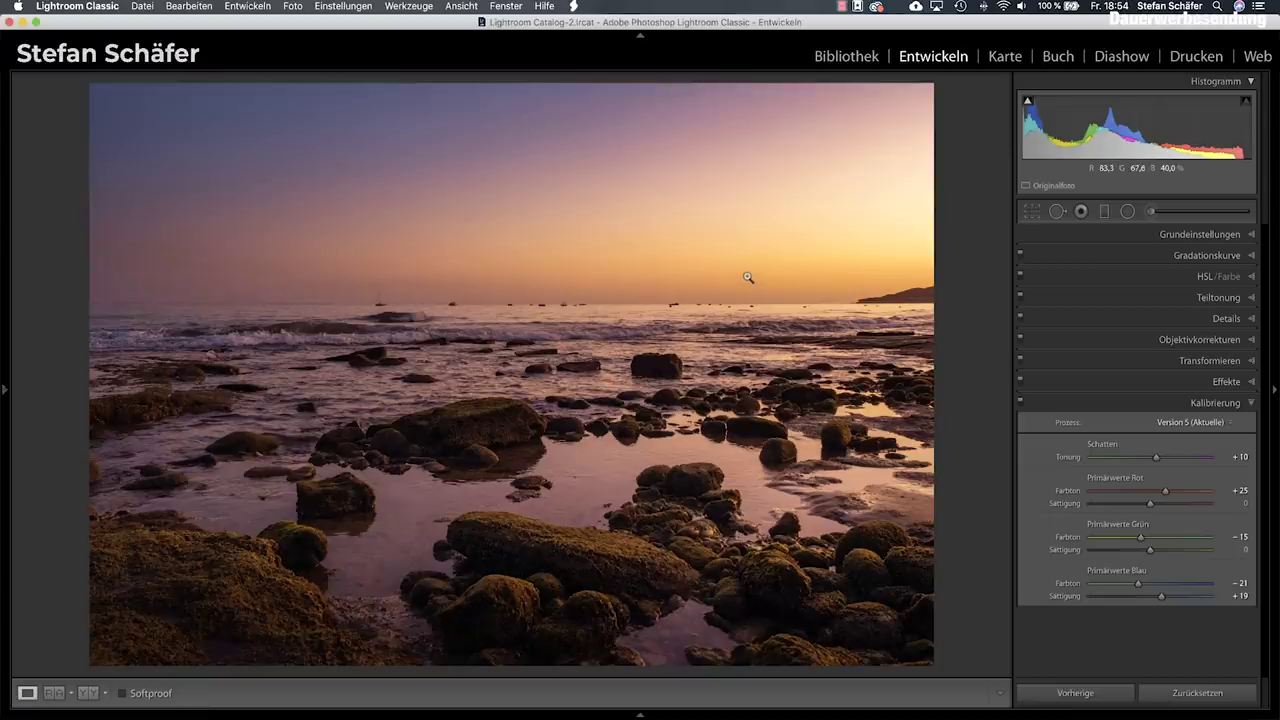
Toggle between the before and after views, ending on the edited seascape.
key(backslash)
key(backslash)
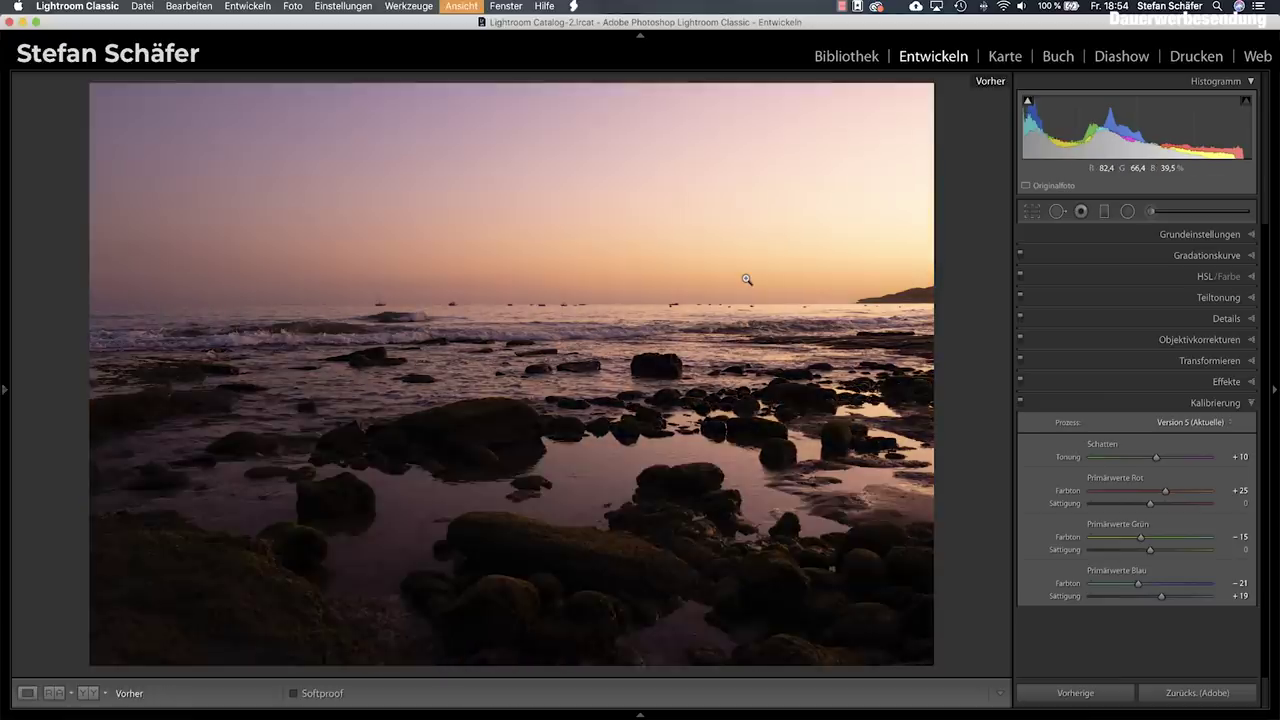
key(backslash)
key(backslash)
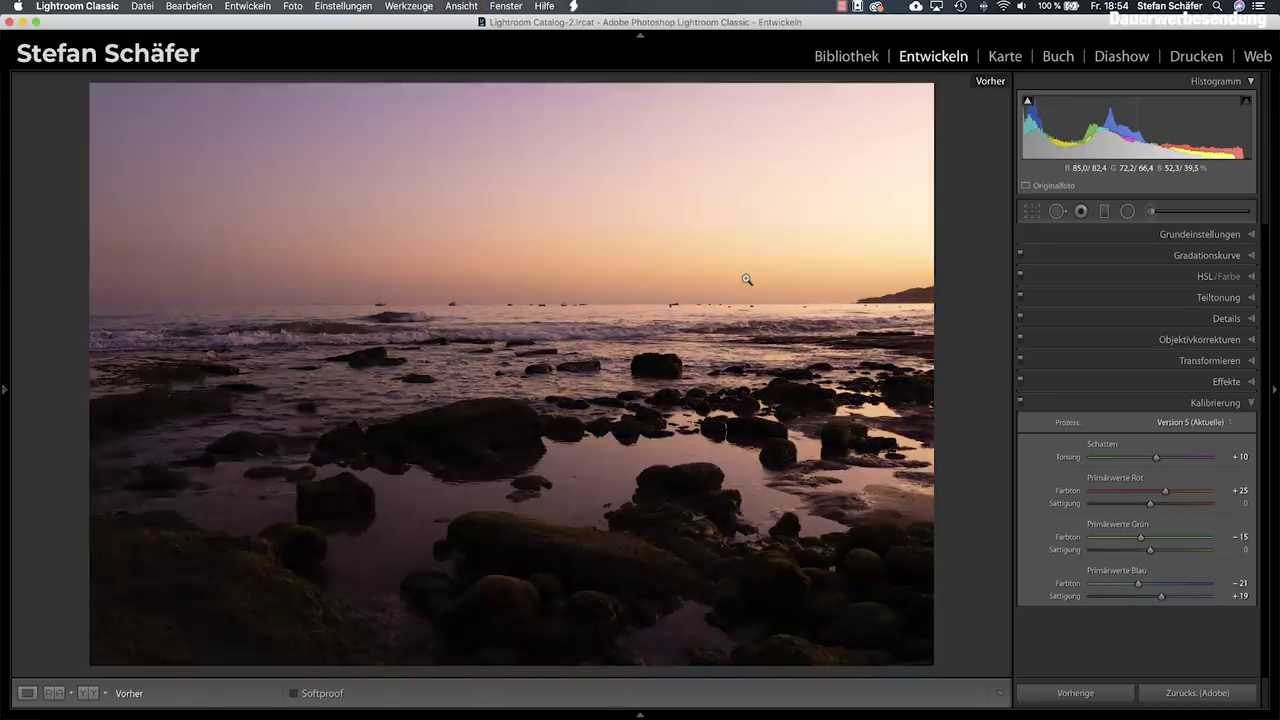
key(backslash)
key(backslash)
key(backslash)
key(backslash)
key(backslash)
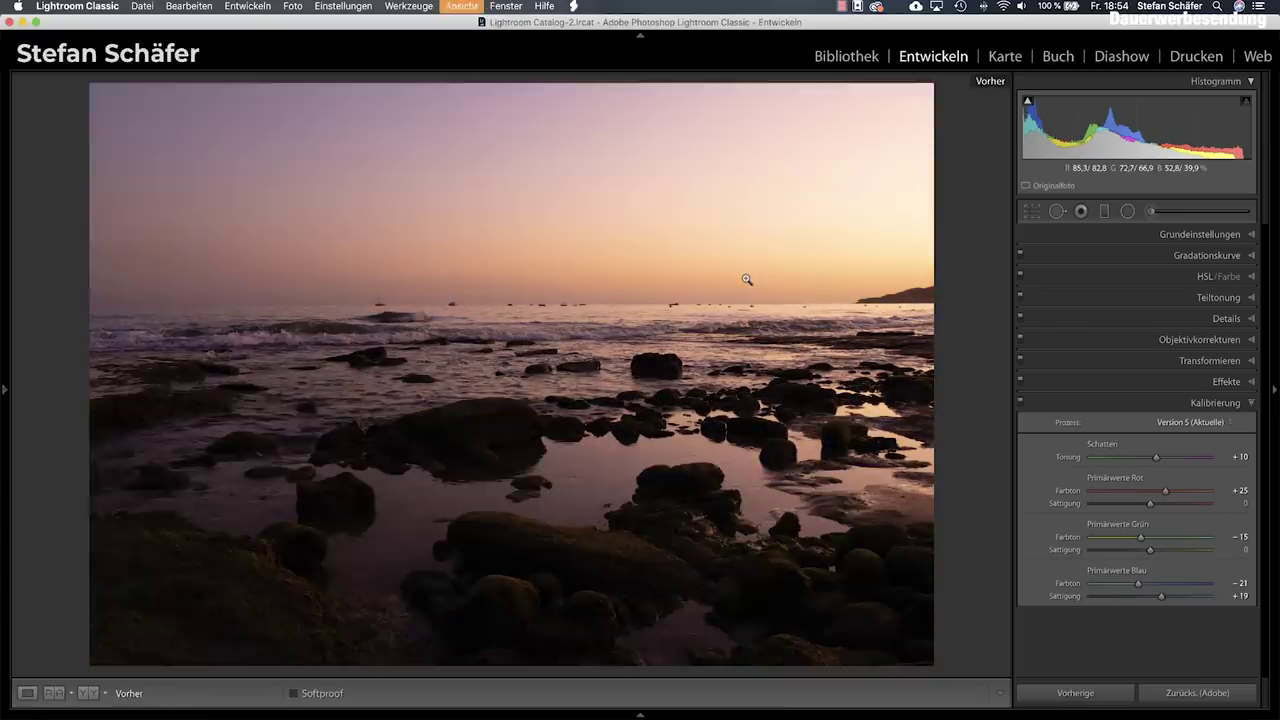